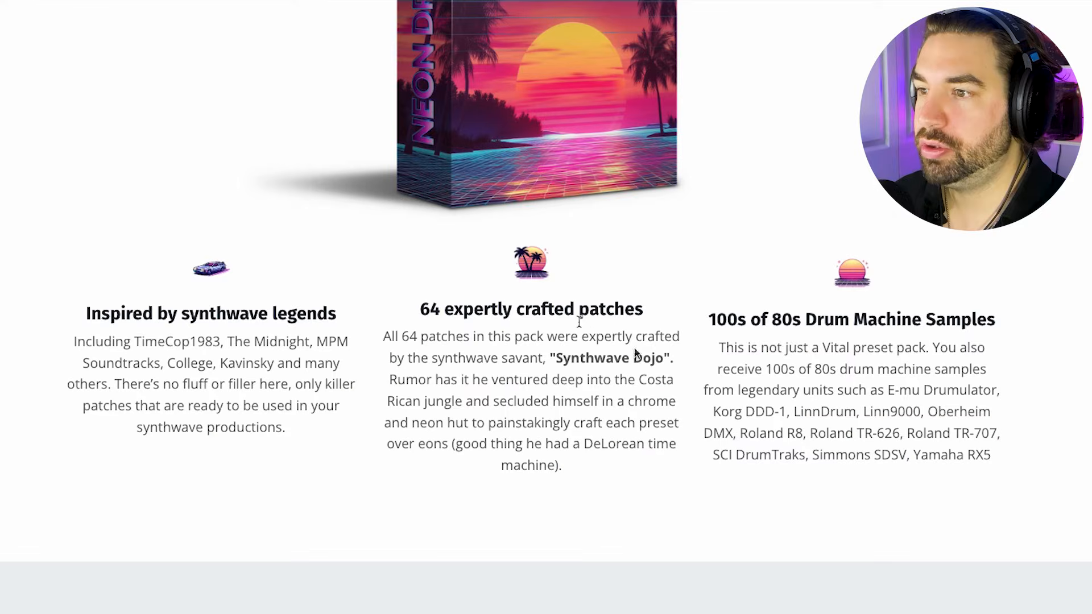
scroll(637, 355, "up", 1)
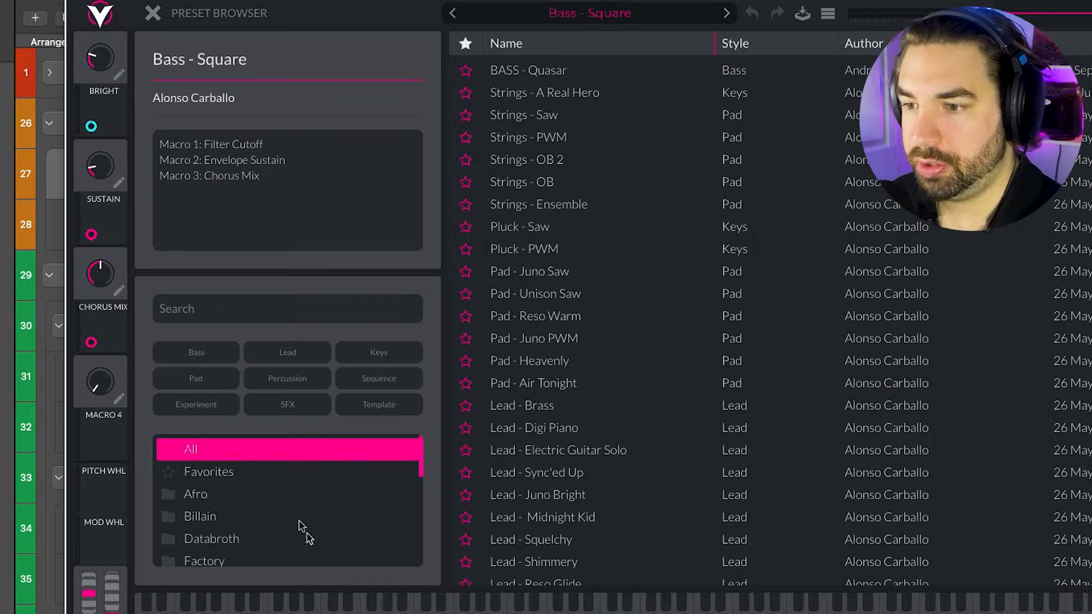
Filter the Vital preset browser to the Neon Dreams - Synthwave Dojo folder
scroll(302, 528, "down", 10)
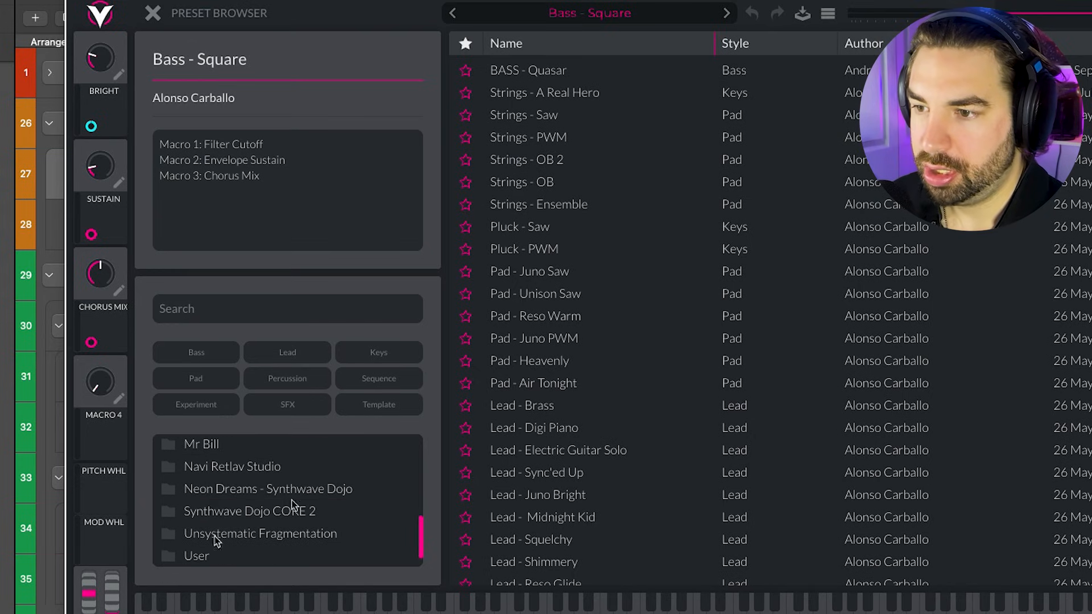
left_click(230, 490)
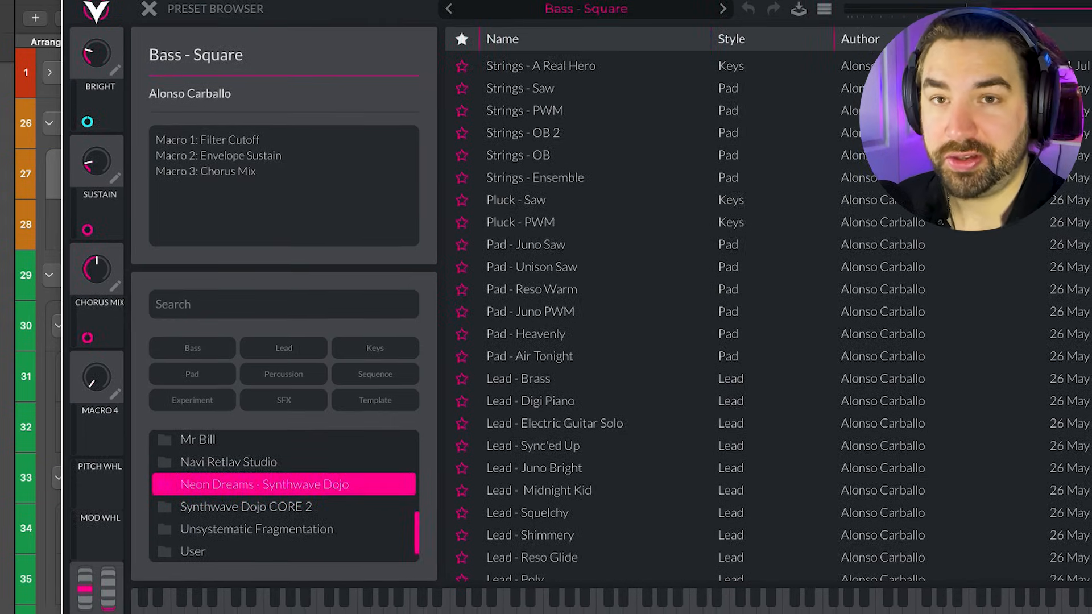
left_click_drag(498, 0, 482, 1)
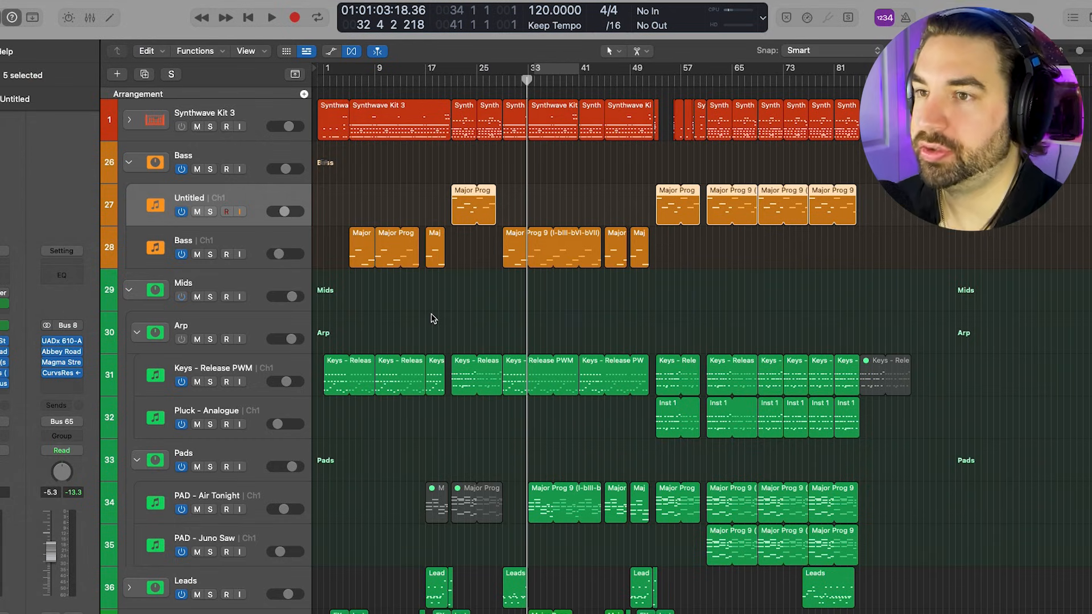
Solo the Synthwave Kit 3 drum track and expand its stack to show the individual drum tracks
left_click(244, 118)
left_click(210, 126)
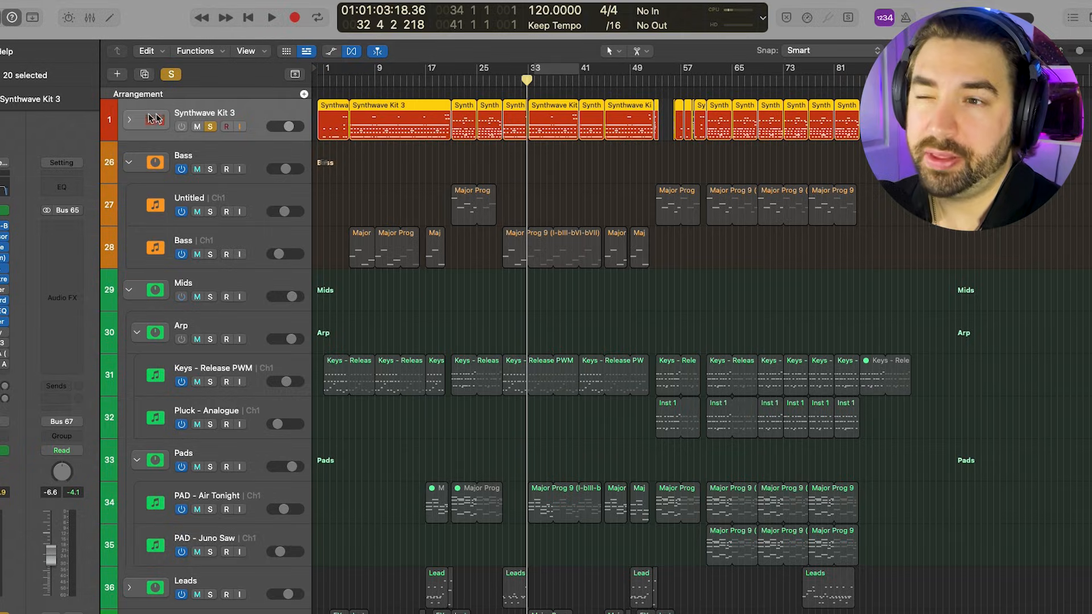
left_click(129, 121)
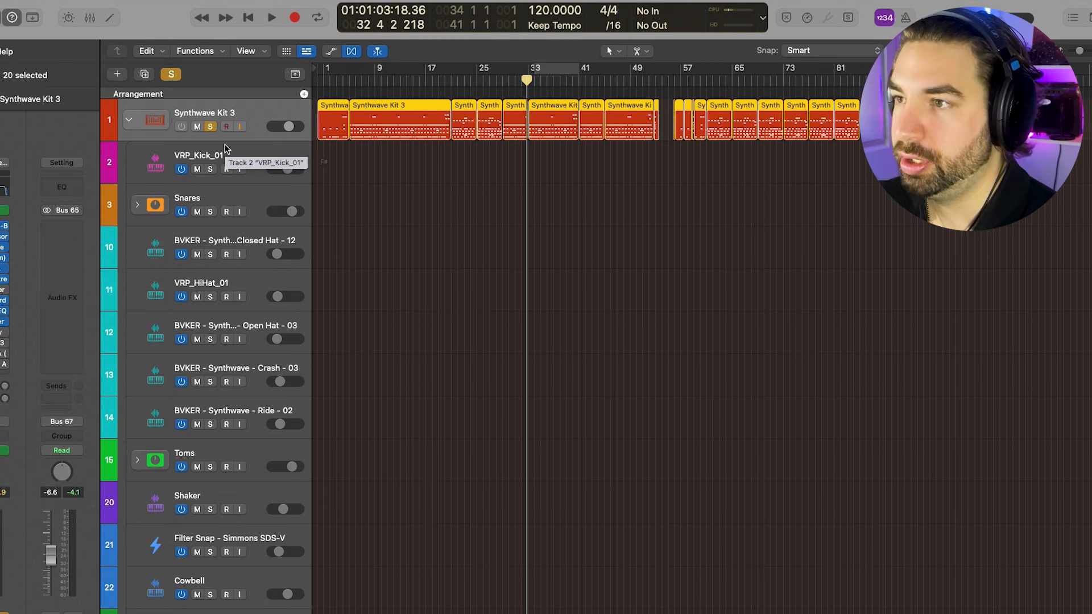
Open the Synthwave Kit 3 regions in the Piano Roll and play the main beat from bar 5
double_click(369, 109)
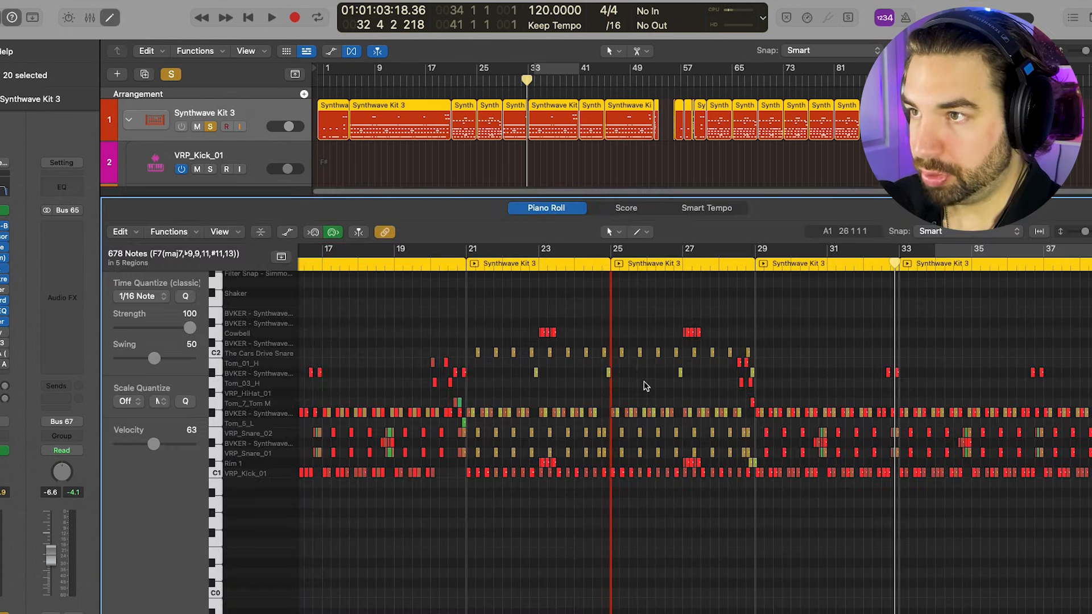
scroll(558, 358, "right", 10)
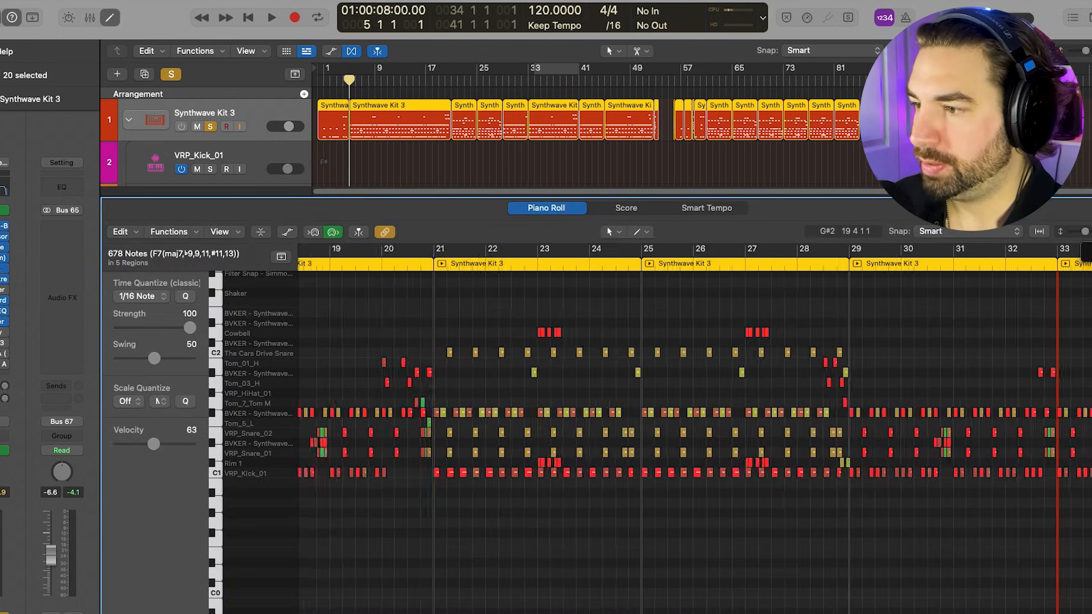
scroll(558, 358, "left", 7)
scroll(558, 360, "left", 10)
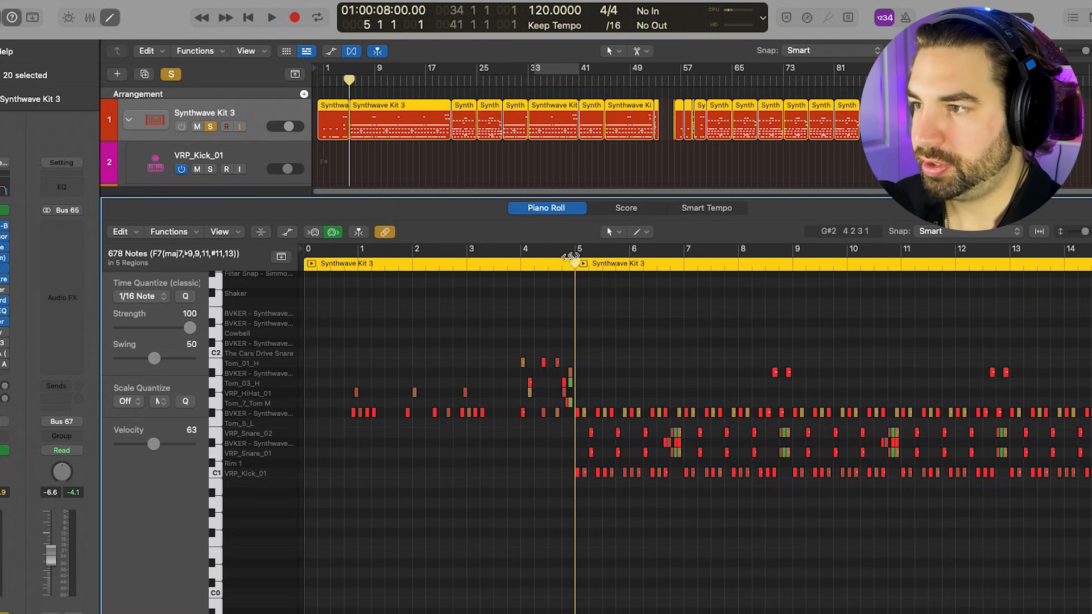
key("space")
scroll(574, 358, "right", 3)
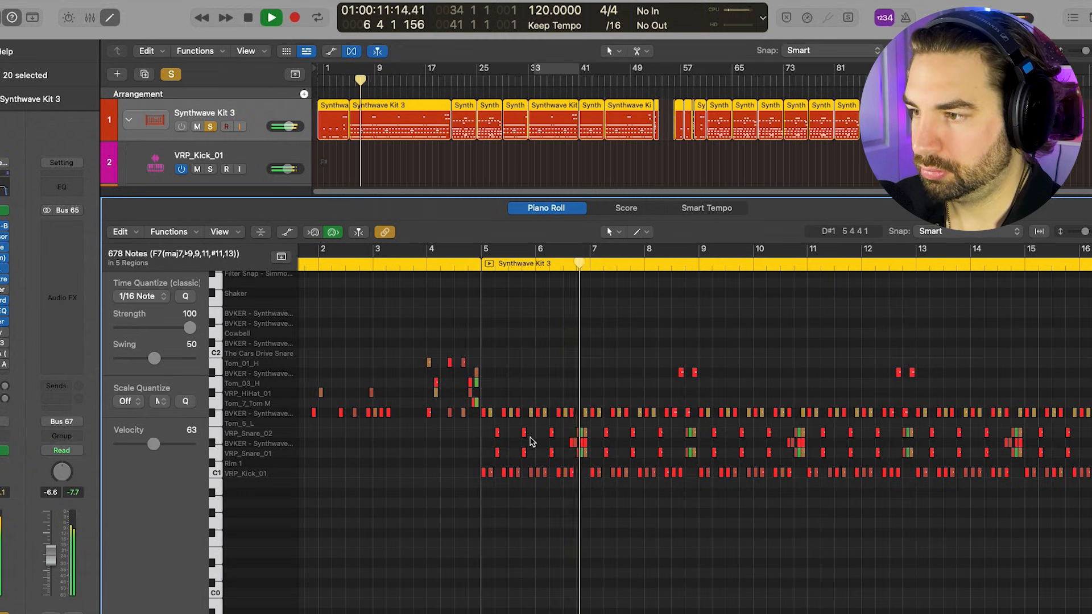
key("space")
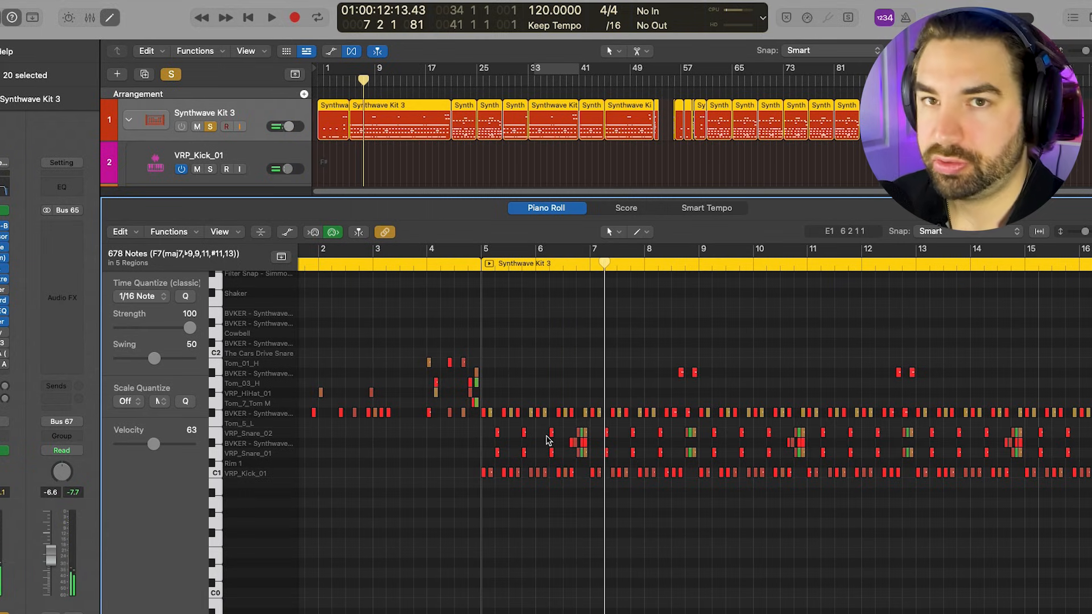
Play the drum section starting around bar 21 to hear how the beat changes
scroll(525, 482, "right", 1)
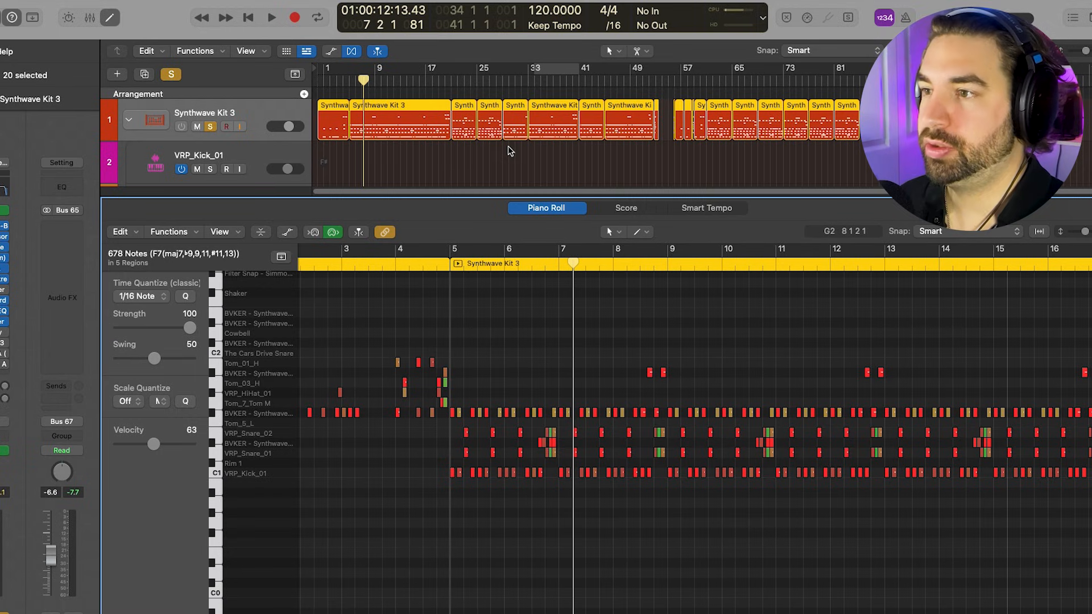
key("space")
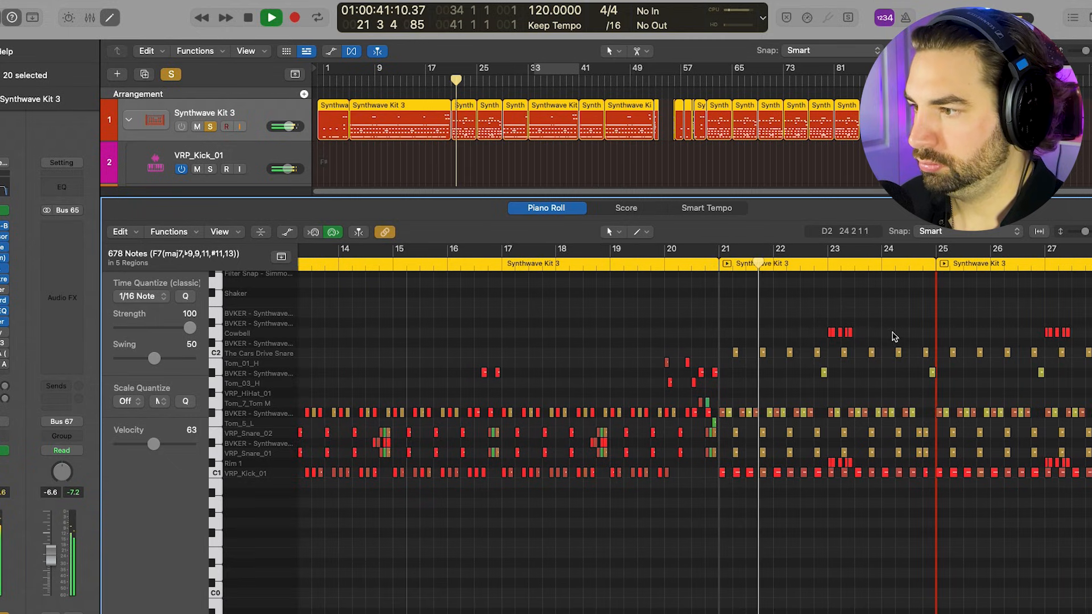
key("space")
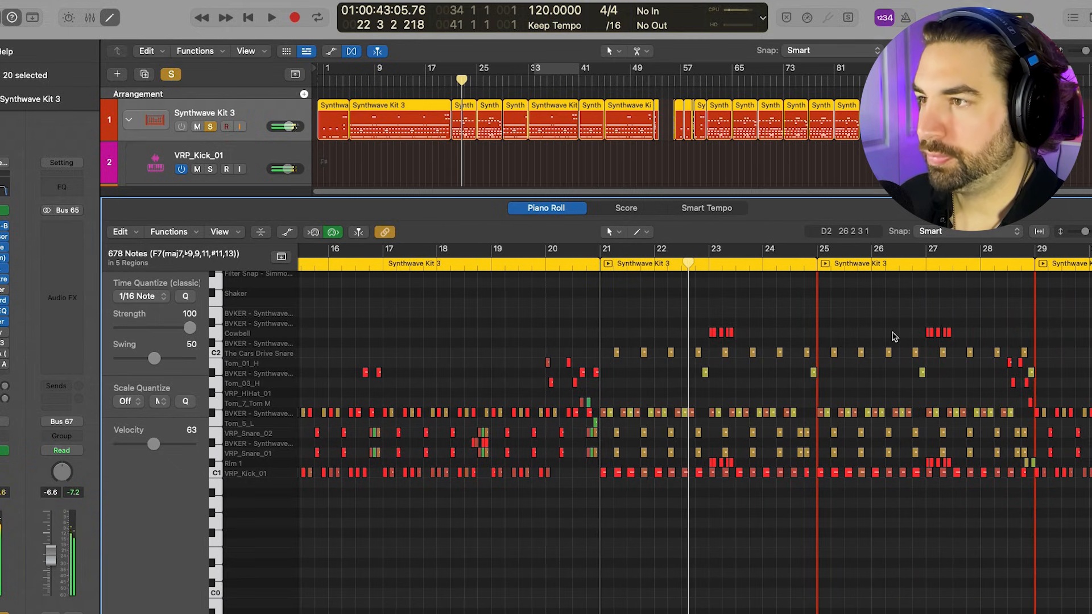
scroll(808, 316, "right", 3)
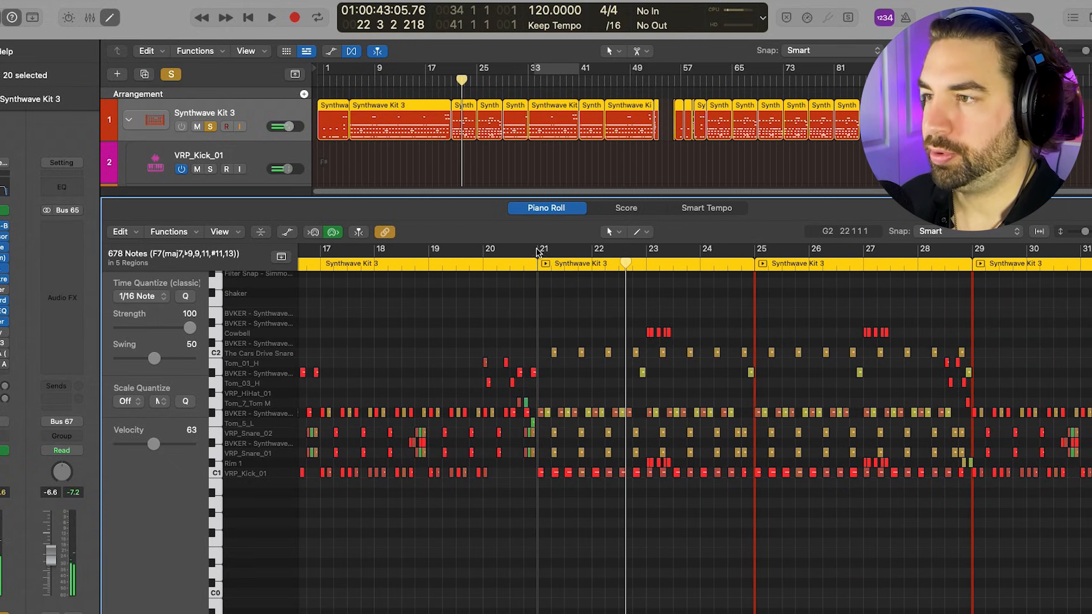
Set the cycle range from bar 21 to bar 29 and play the looped drums
left_click_drag(538, 252, 972, 252)
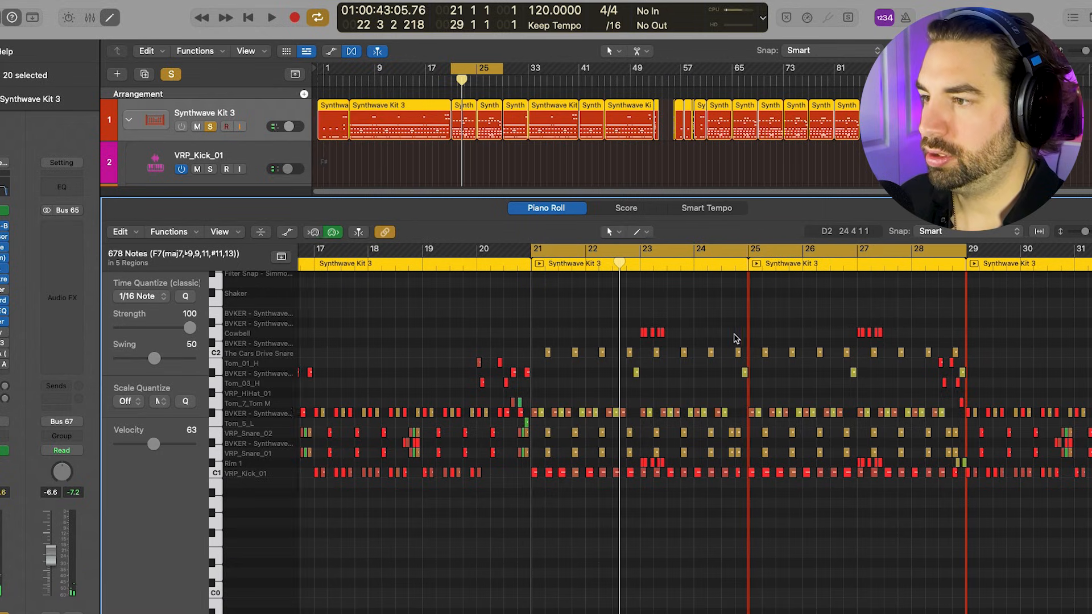
scroll(736, 339, "right", 1)
key("space")
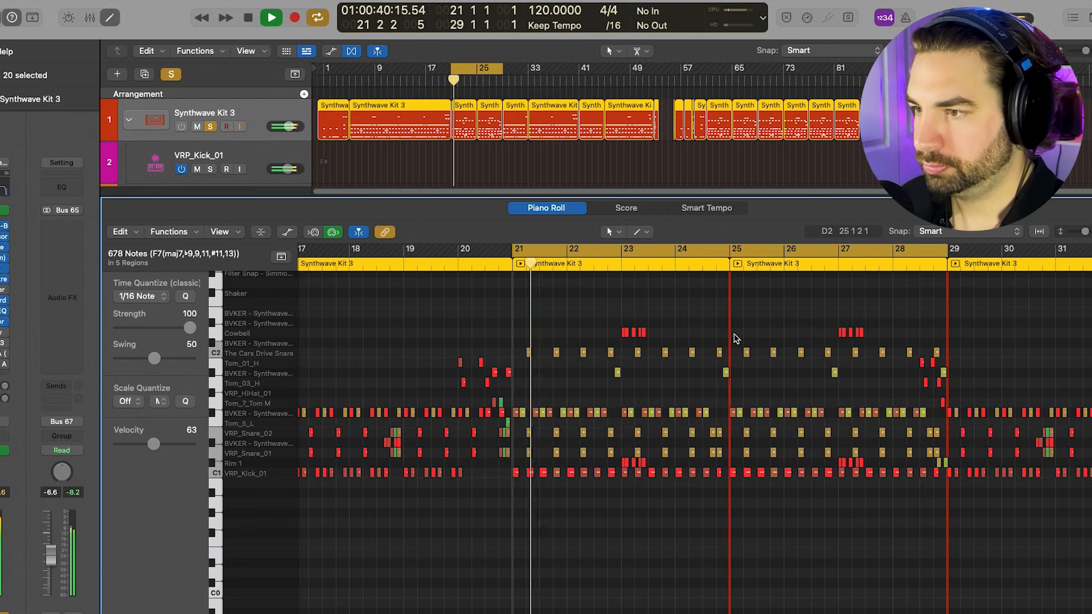
key("space")
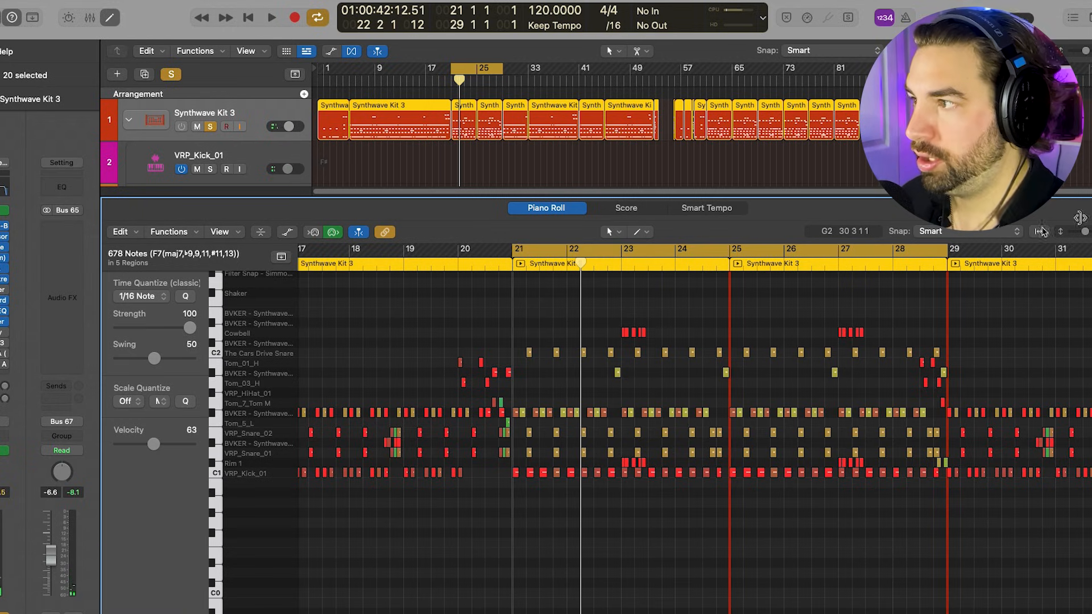
Examine the individual drum notes from bar 21 up close, including the cowbell and rim hits, while playing the loop
left_click_drag(1087, 232, 1091, 232)
scroll(629, 418, "left", 3)
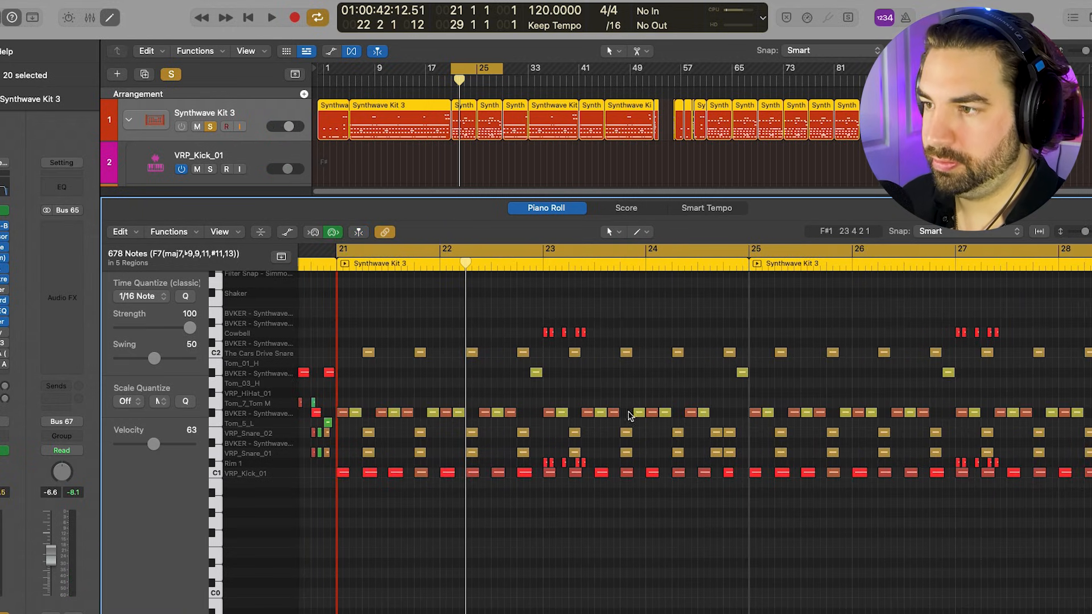
scroll(585, 404, "left", 2)
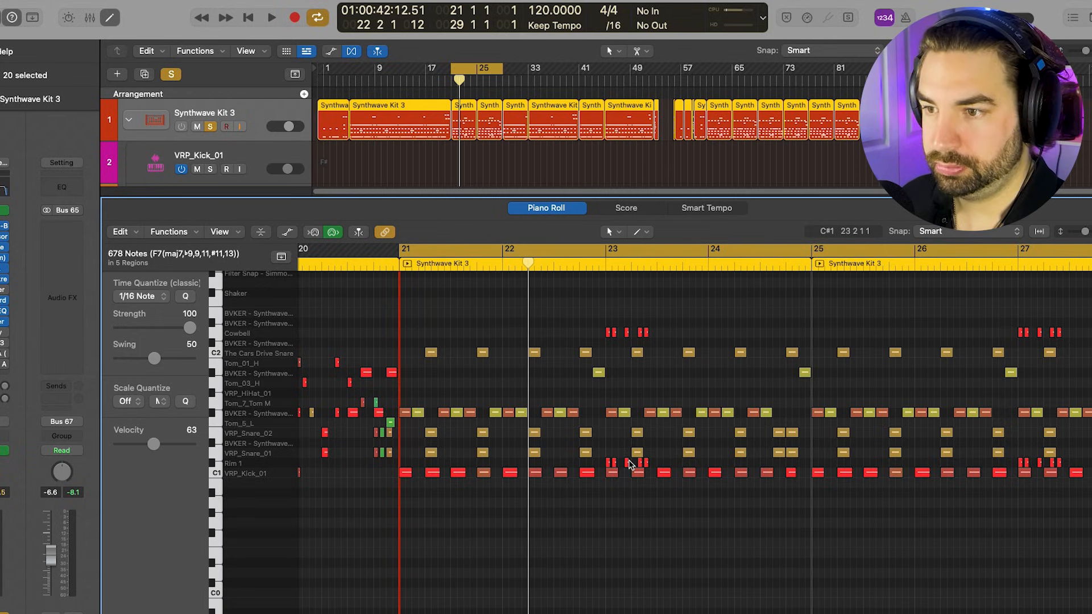
key("space")
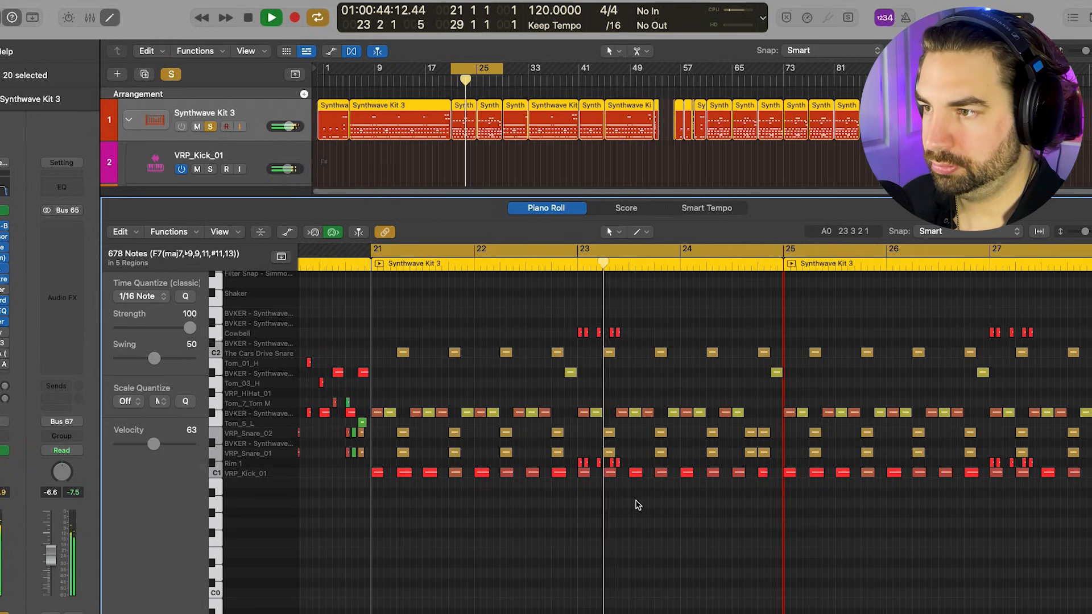
key("space")
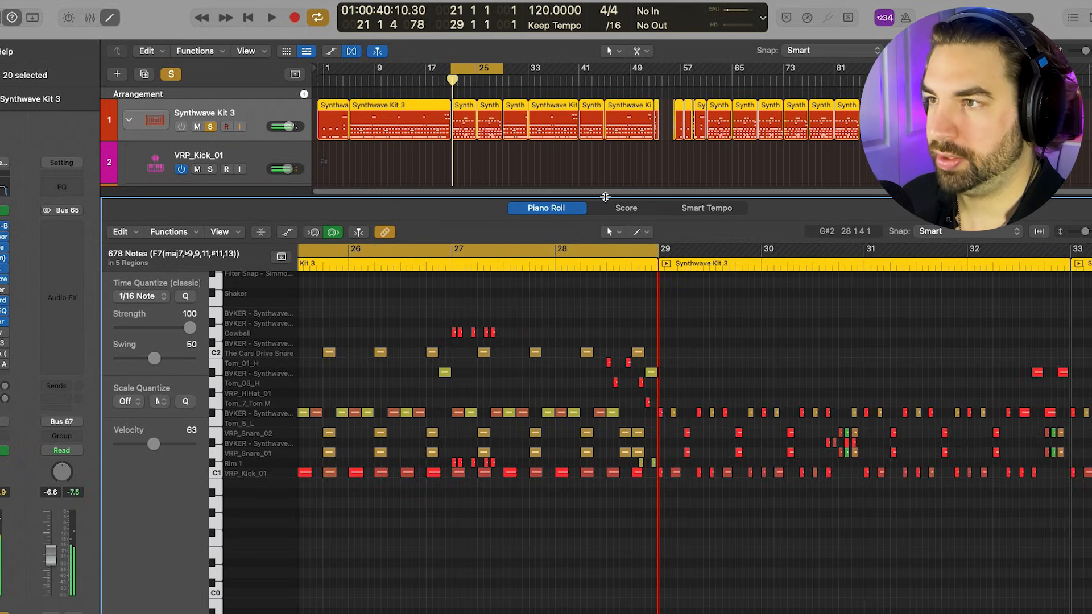
Close the Piano Roll and enlarge the arrangement around the cycle range at bars 21 to 29
key("e")
key("super+Right")
key("super+Right")
key("super+Right")
key("super+Right")
key("super+Right")
key("super+Right")
key("super+Right")
key("super+Right")
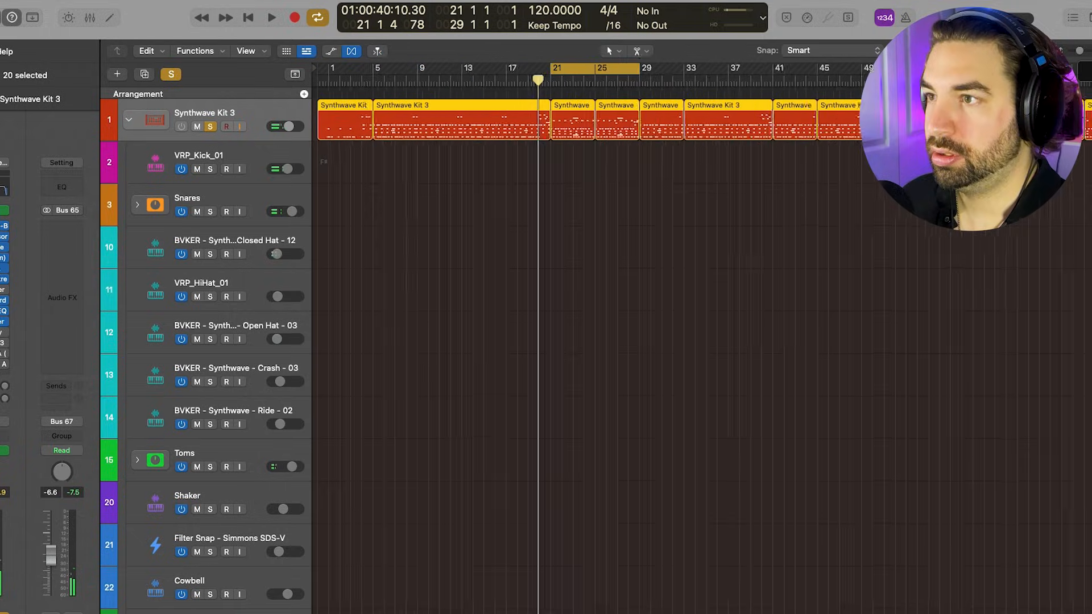
key("super+Left")
scroll(736, 158, "right", 5)
scroll(649, 191, "right", 2)
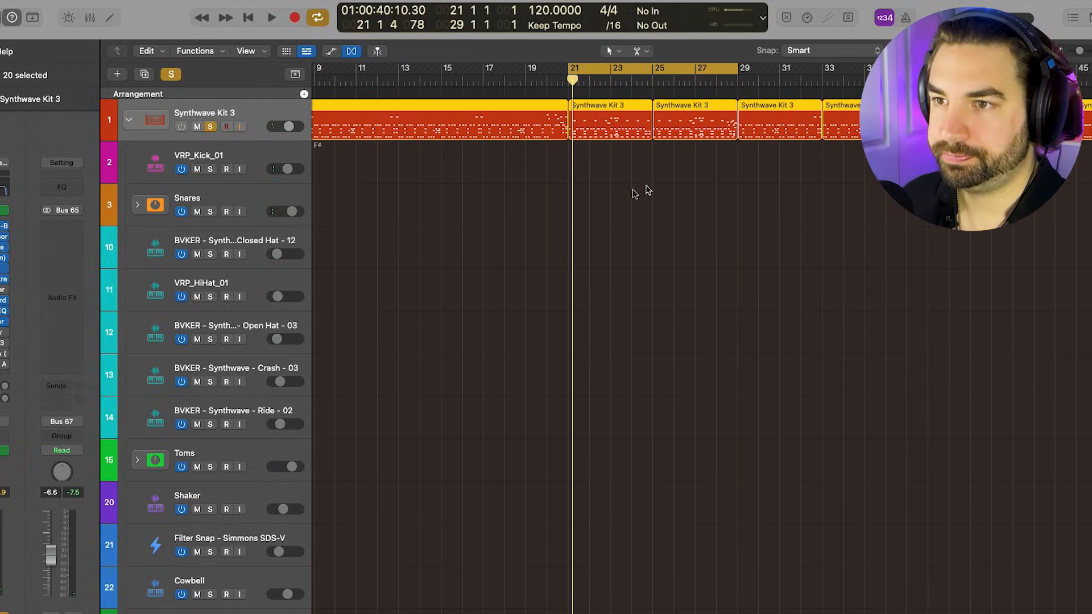
Expand the Snares stack and isolate VRP_Snare_01 among the snare layers during loop playback
left_click(137, 206)
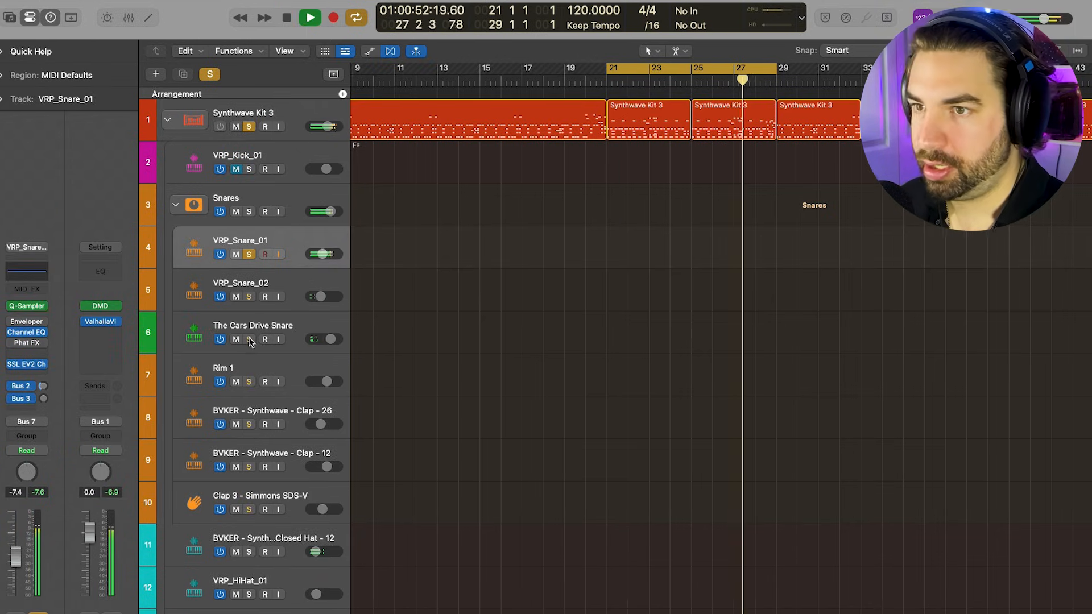
left_click(251, 340)
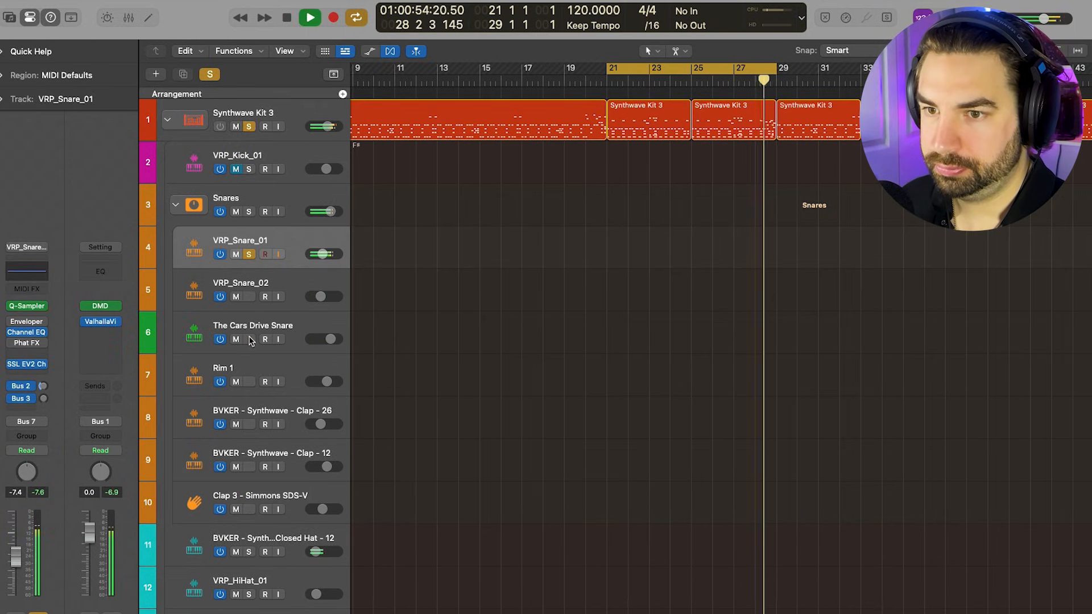
Review the SSL EV2 channel strip plug-in settings on VRP_Snare_01 and close its window
left_click(26, 364)
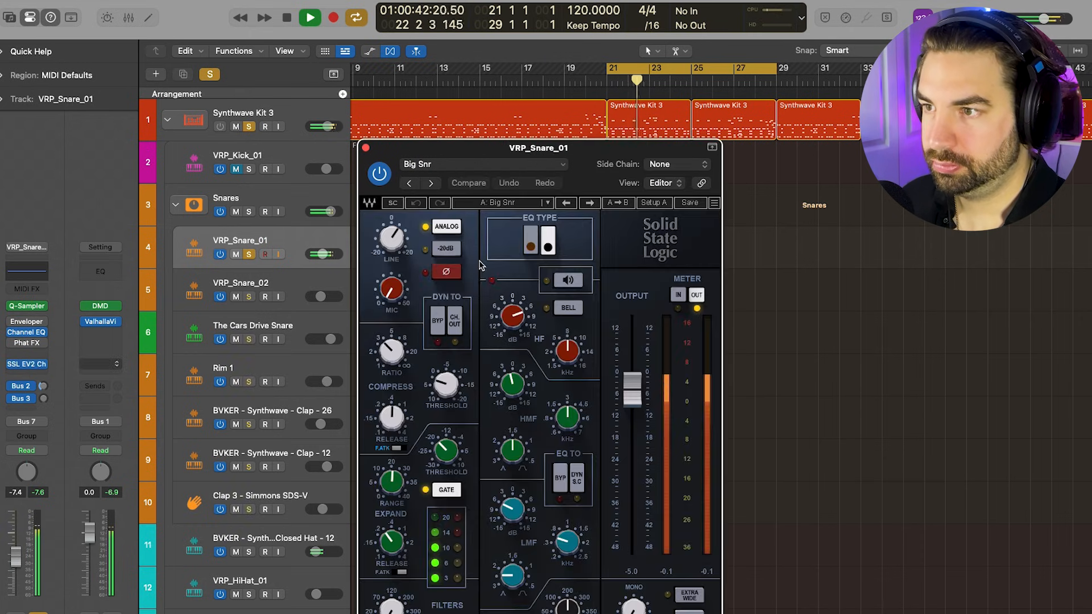
left_click_drag(585, 148, 621, 83)
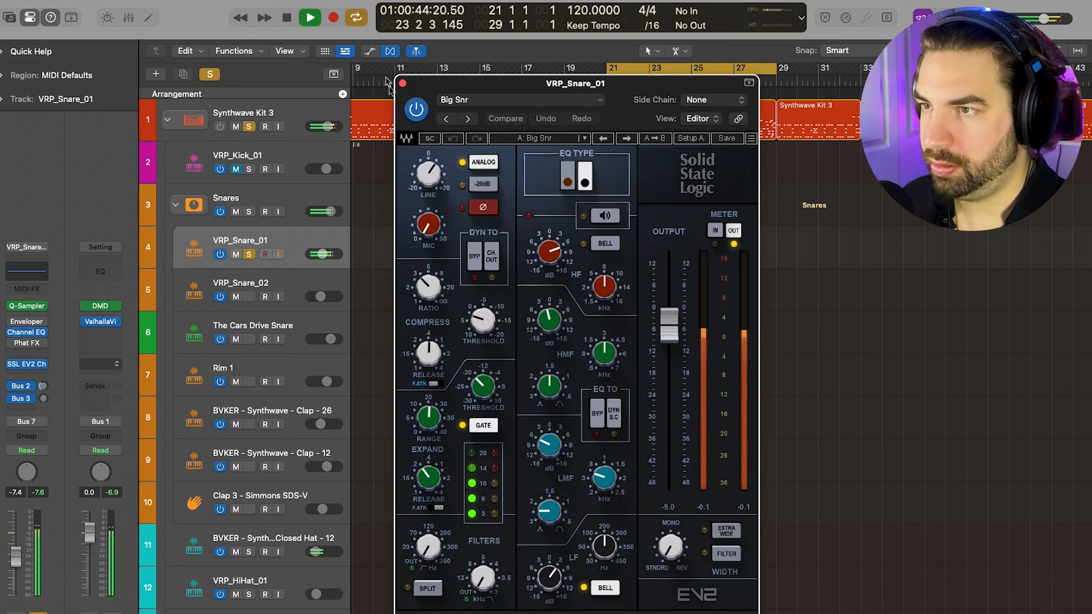
left_click(402, 83)
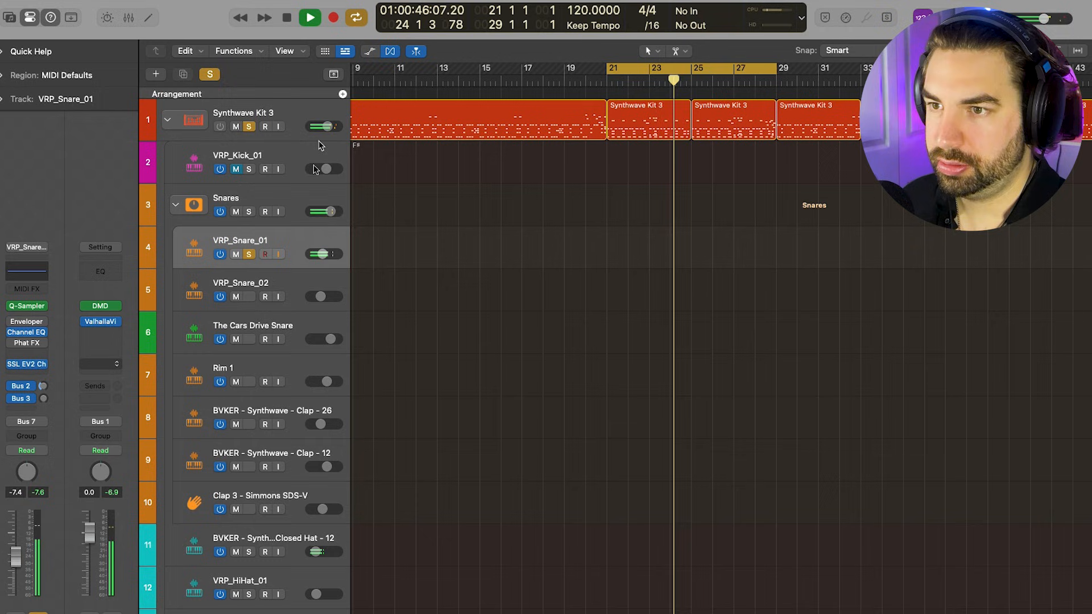
Select VRP_Snare_02, review its Channel EQ curve while the layer is soloed, and close the EQ
left_click(287, 280)
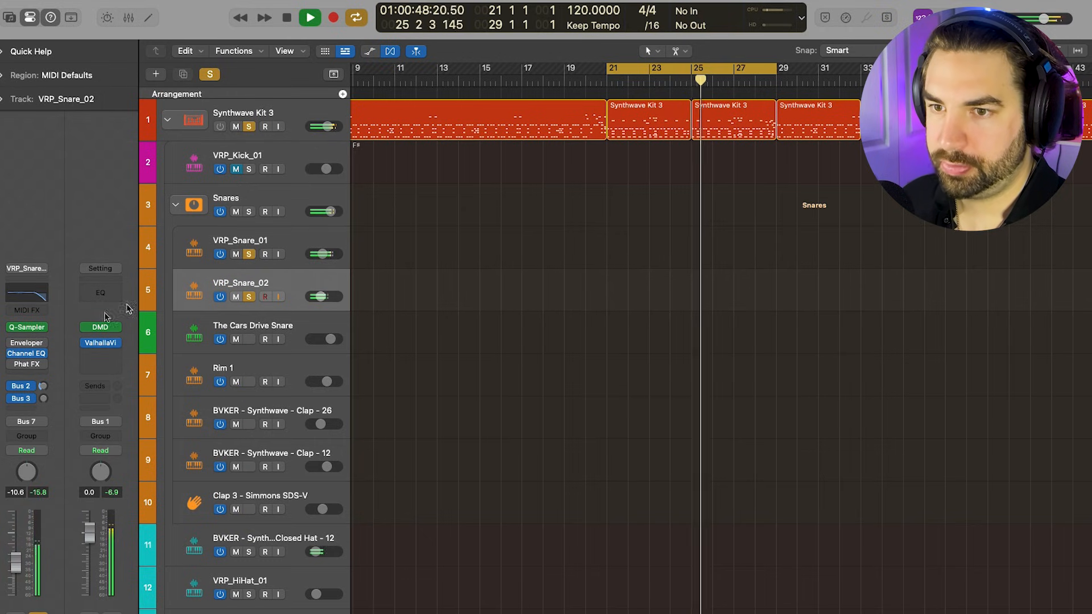
left_click(33, 354)
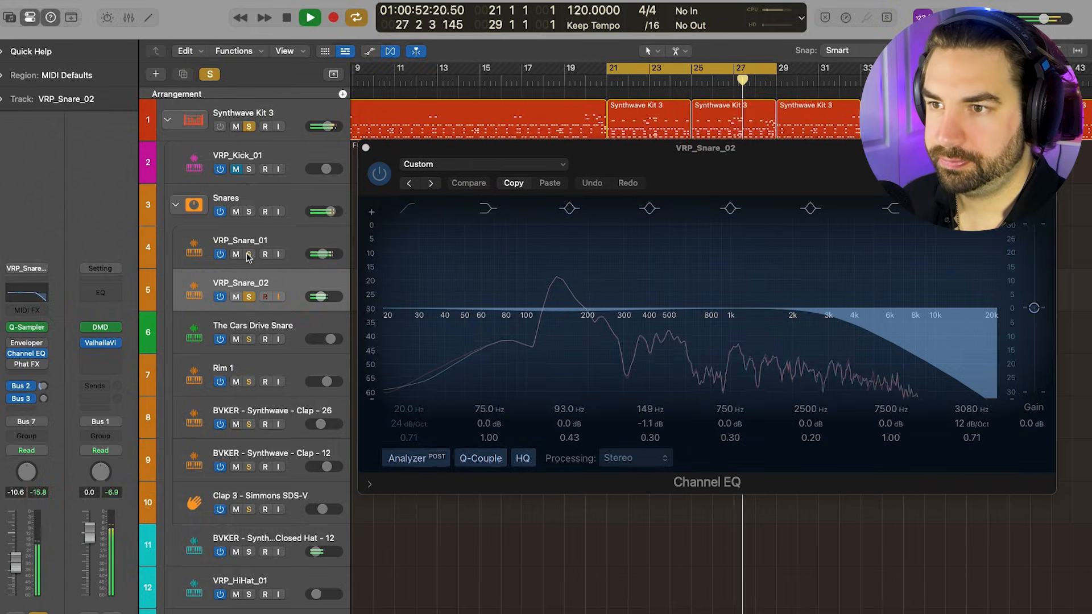
key("super+w")
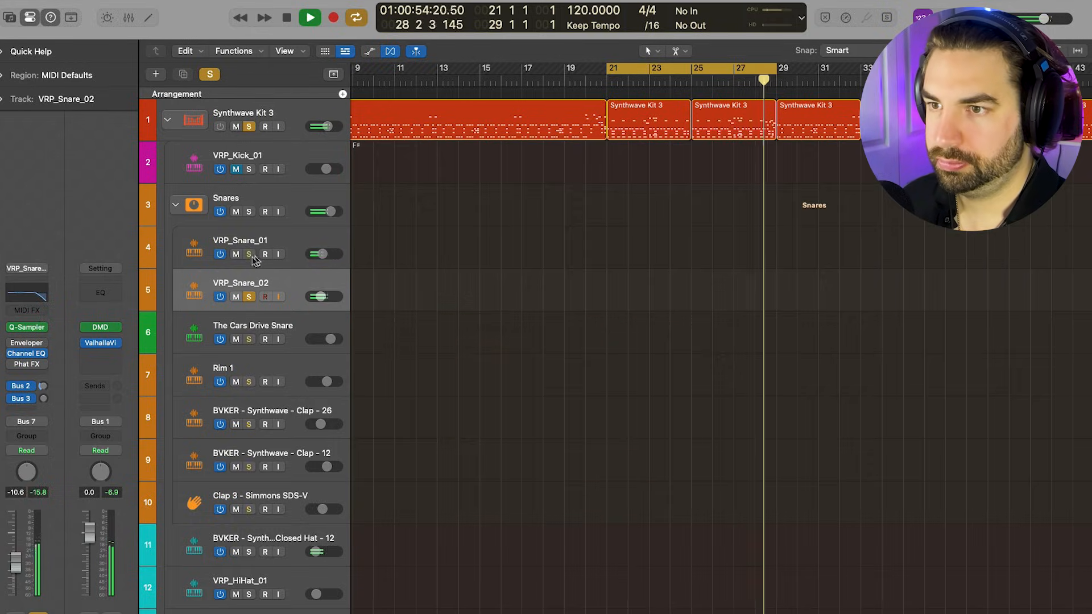
Solo VRP_Snare_01 together with VRP_Snare_02 to hear both layers, and stop playback
left_click(249, 255)
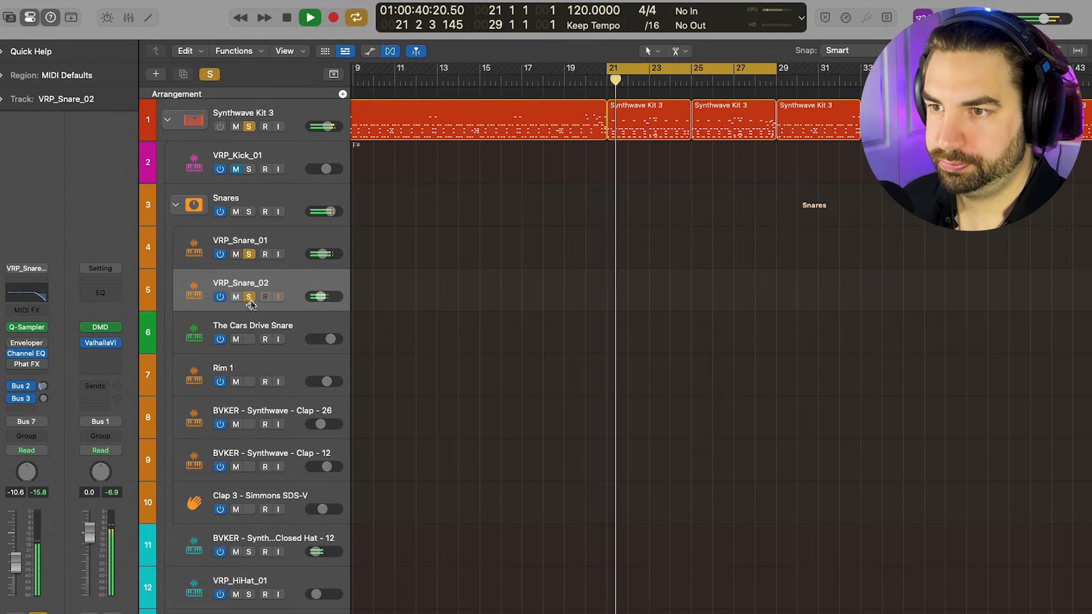
key("space")
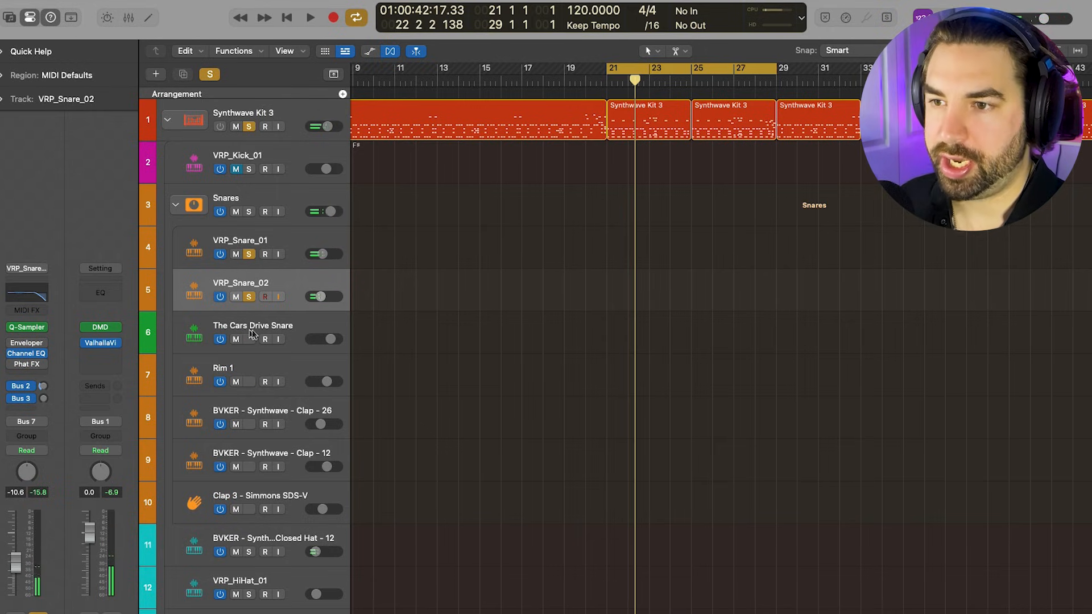
Solo The Cars Drive Snare on its own during playback, and add VRP_Snare_01 and VRP_Snare_02 to hear the layers together
left_click(248, 339, "alt")
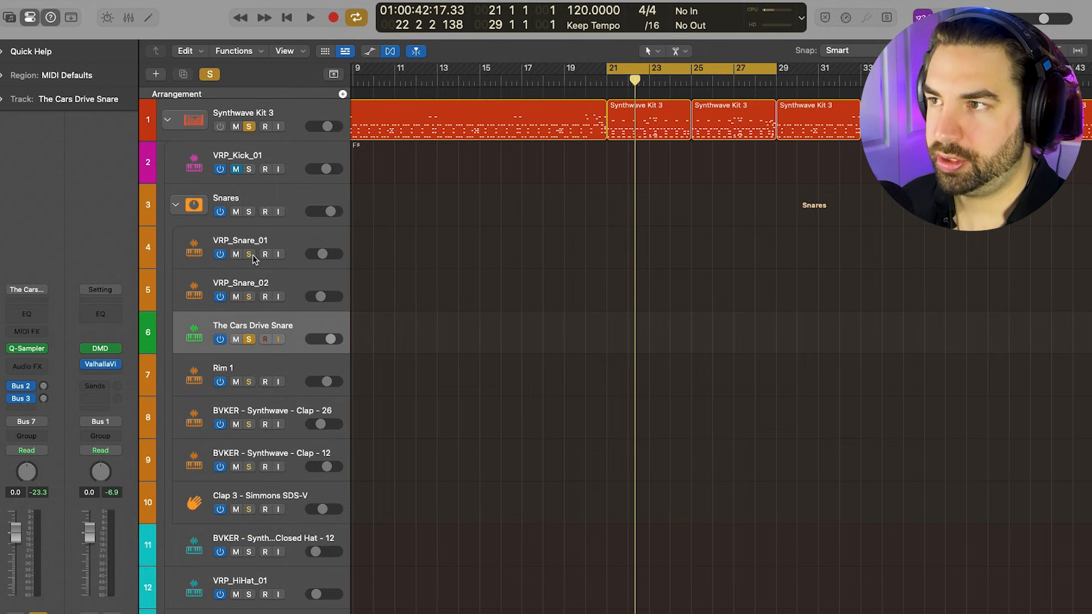
key("space")
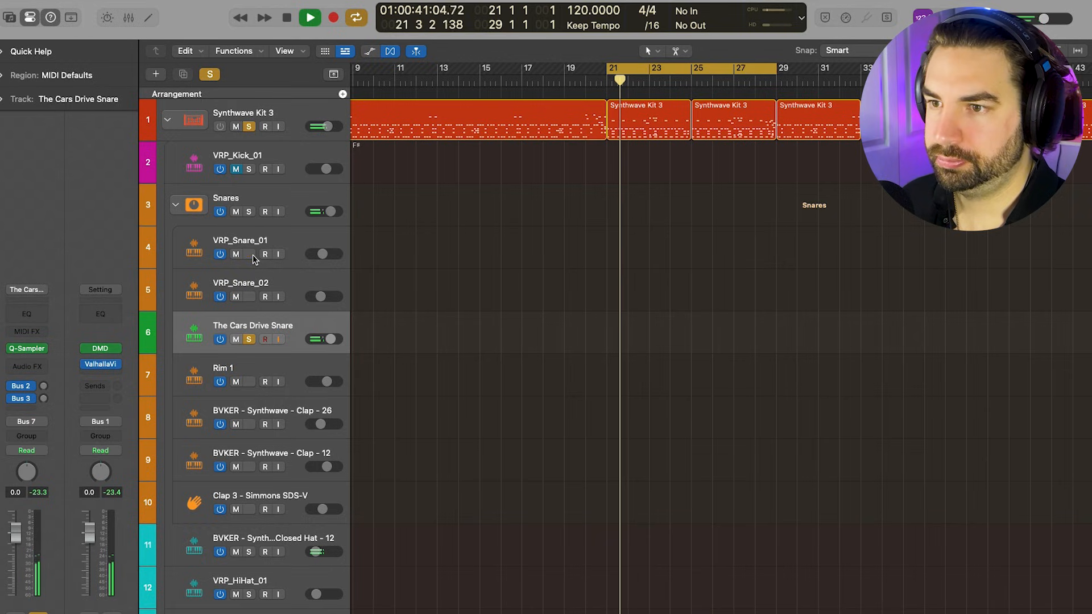
left_click(250, 254)
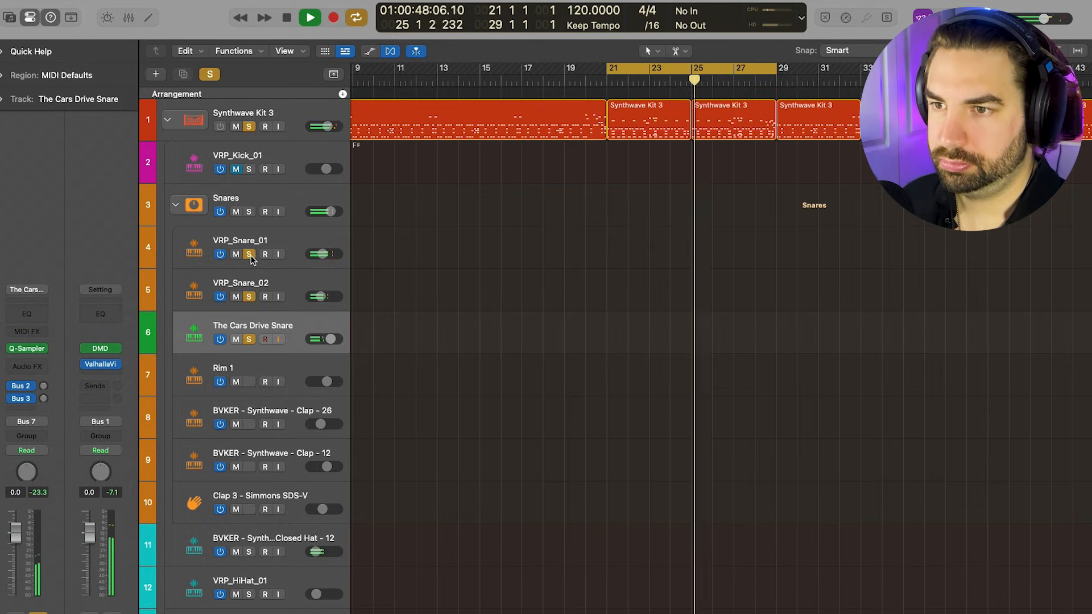
key("space")
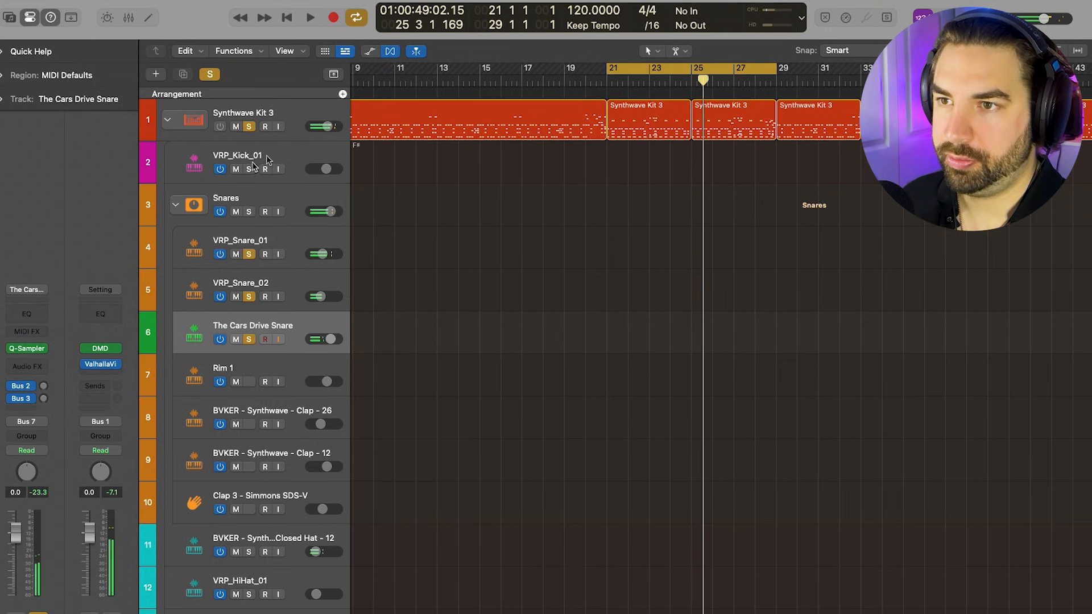
Play VRP_Kick_01 soloed with the snare layers, and unsolo the snares and collapse their stack to leave the kick alone
left_click(258, 161)
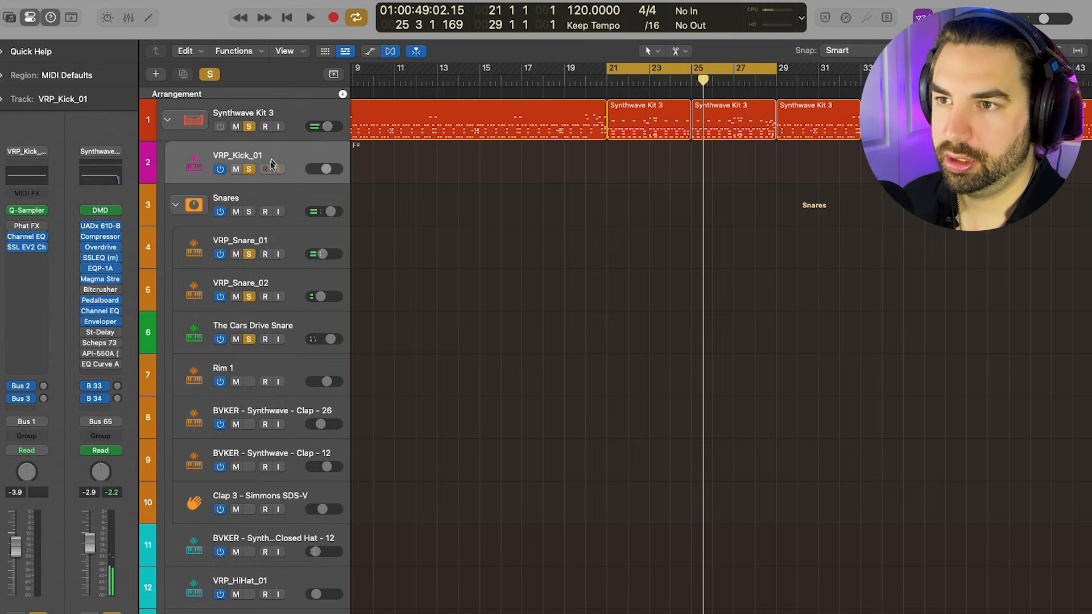
key("space")
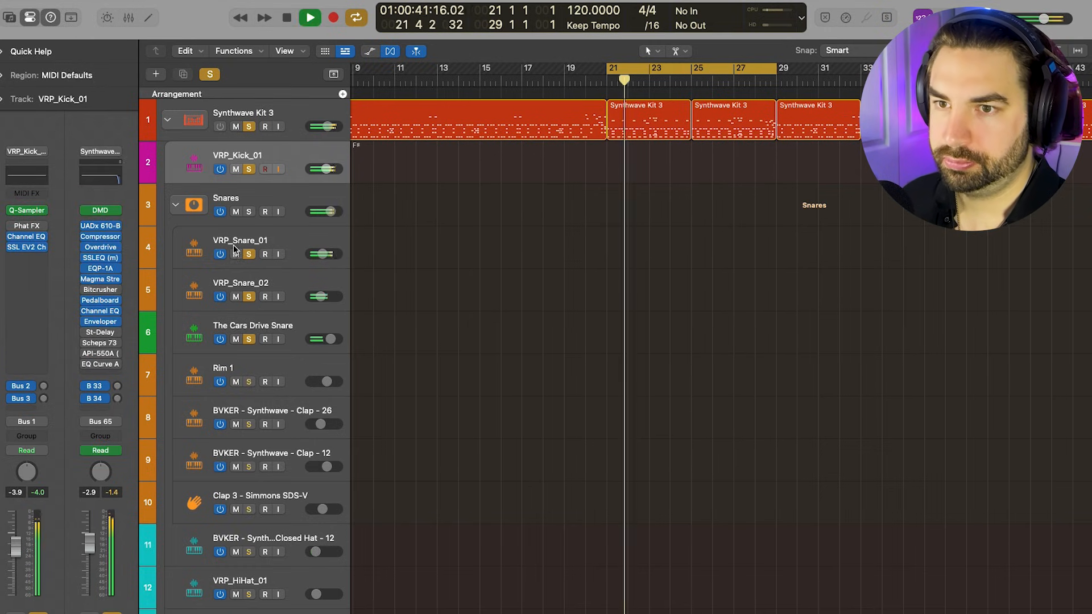
left_click(250, 256)
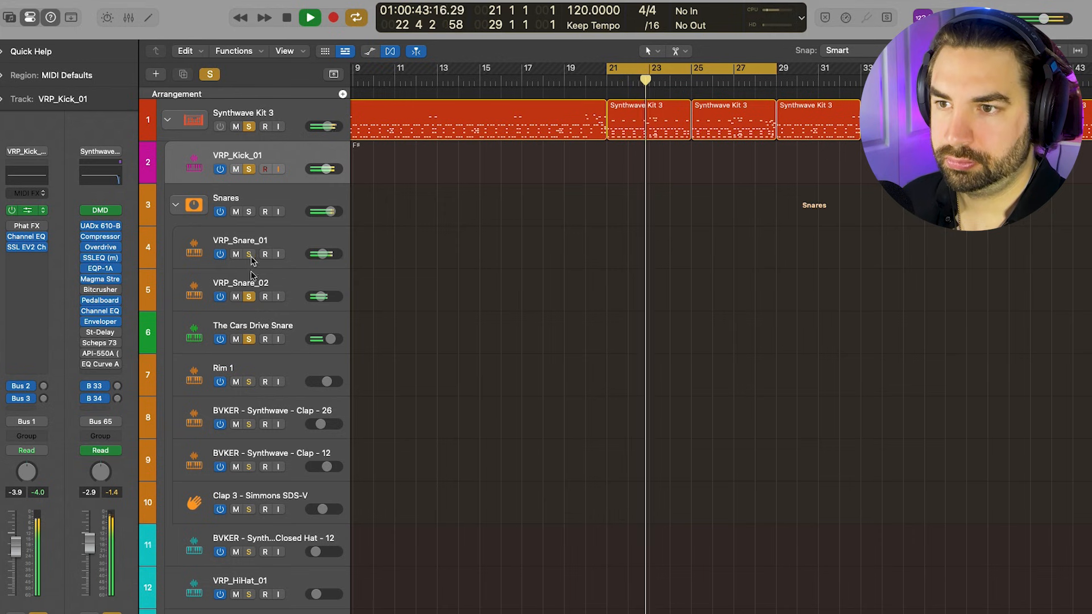
left_click(175, 204)
key("space")
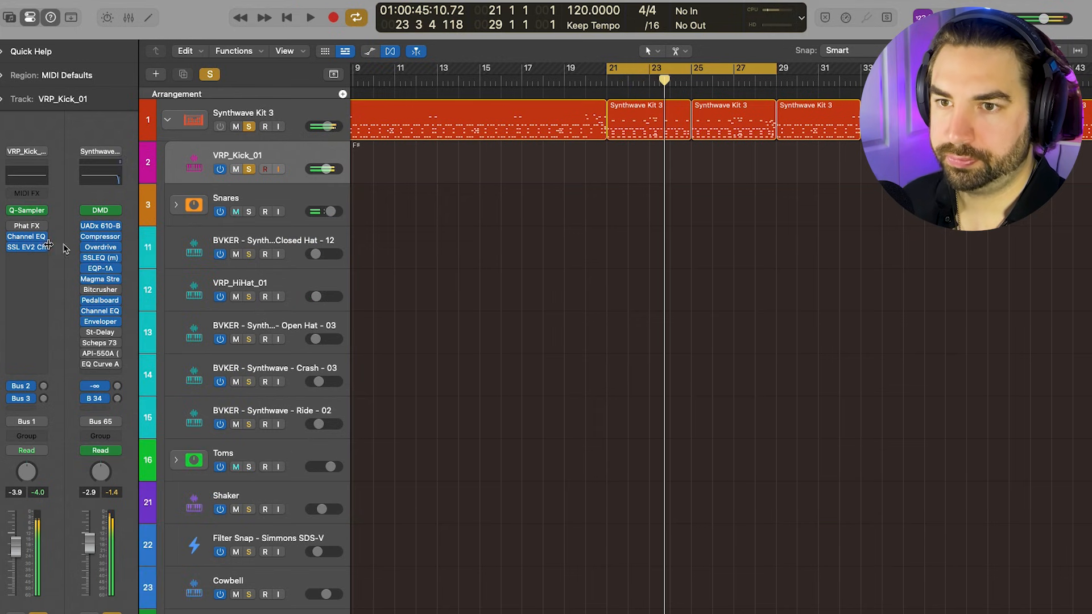
Compare VRP_Kick_01 with its SSL EV2 channel strip bypassed and active during playback, and close the plug-in
left_click(30, 248)
left_click_drag(420, 155, 570, 92)
key("space")
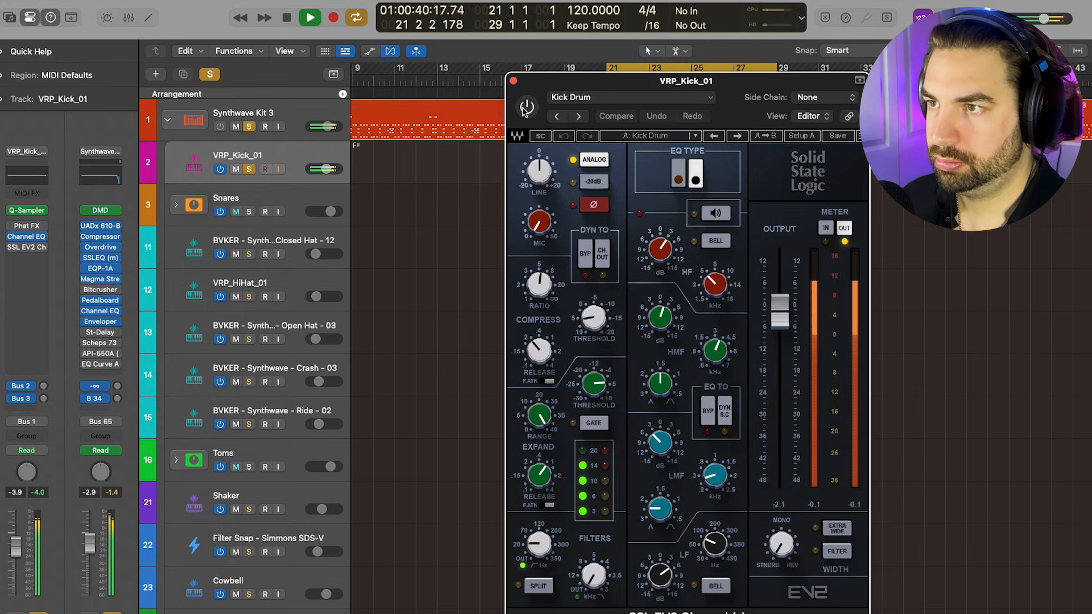
left_click(526, 106)
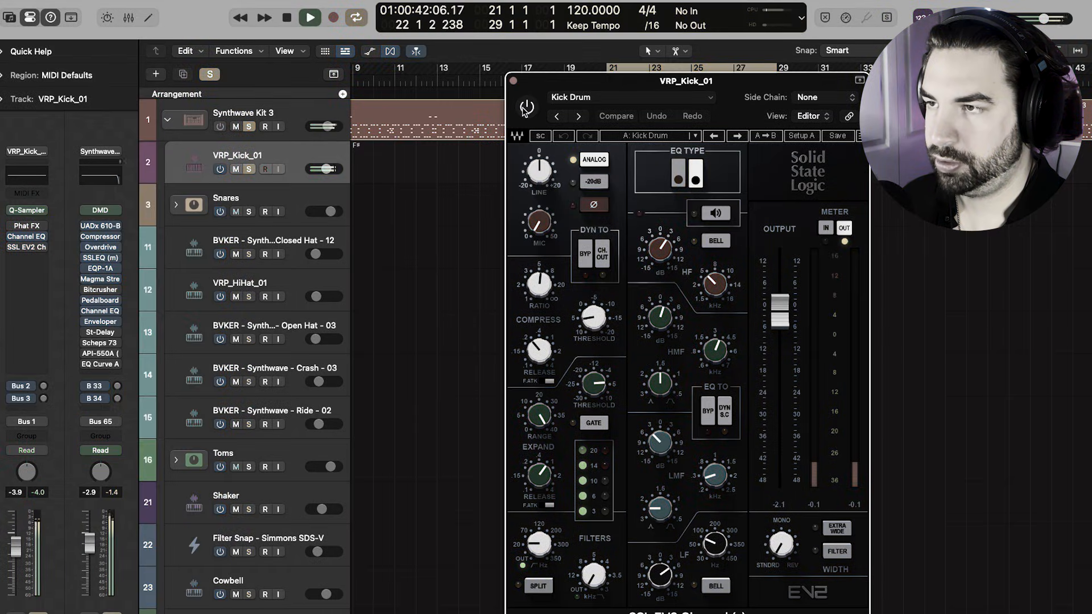
left_click(525, 107)
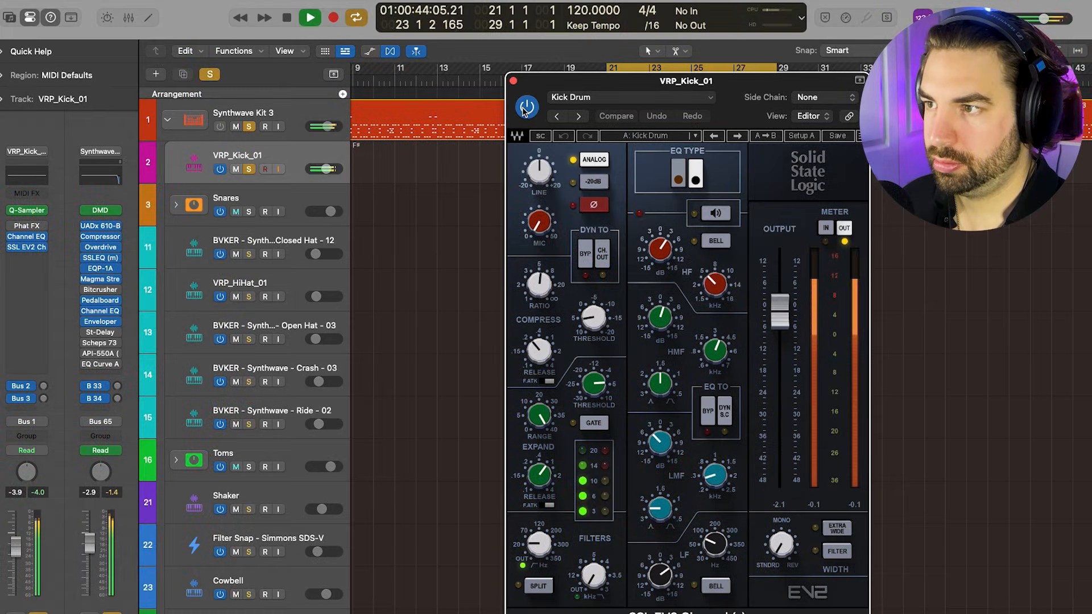
left_click(513, 80)
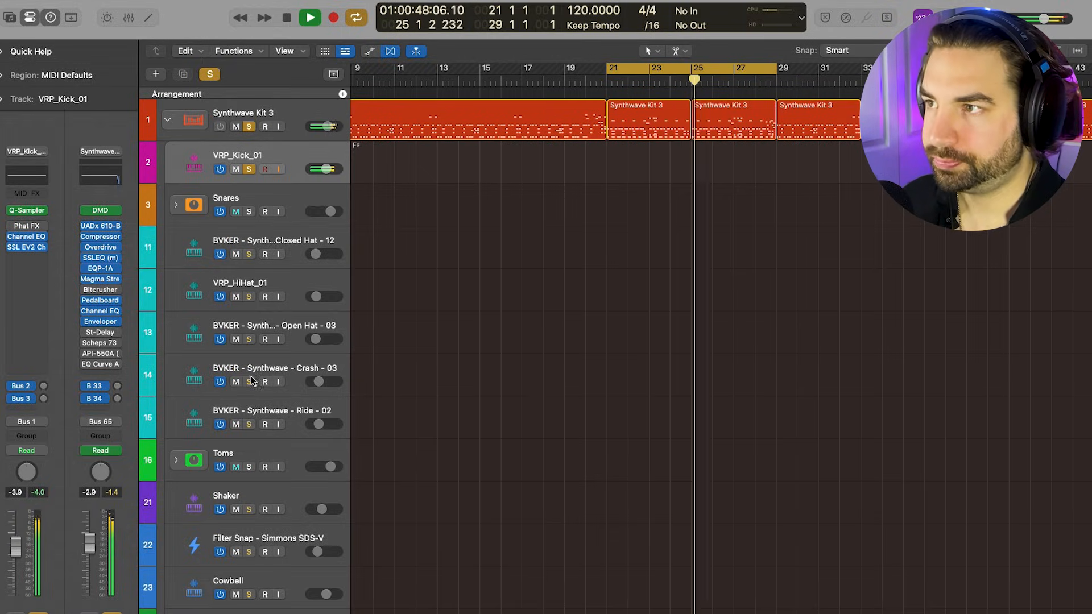
Review the Snare Gated Verb preset in ValhallaVintageVerb on the Toms stack, and solo the closed hat with the kick and snares
left_click(248, 451)
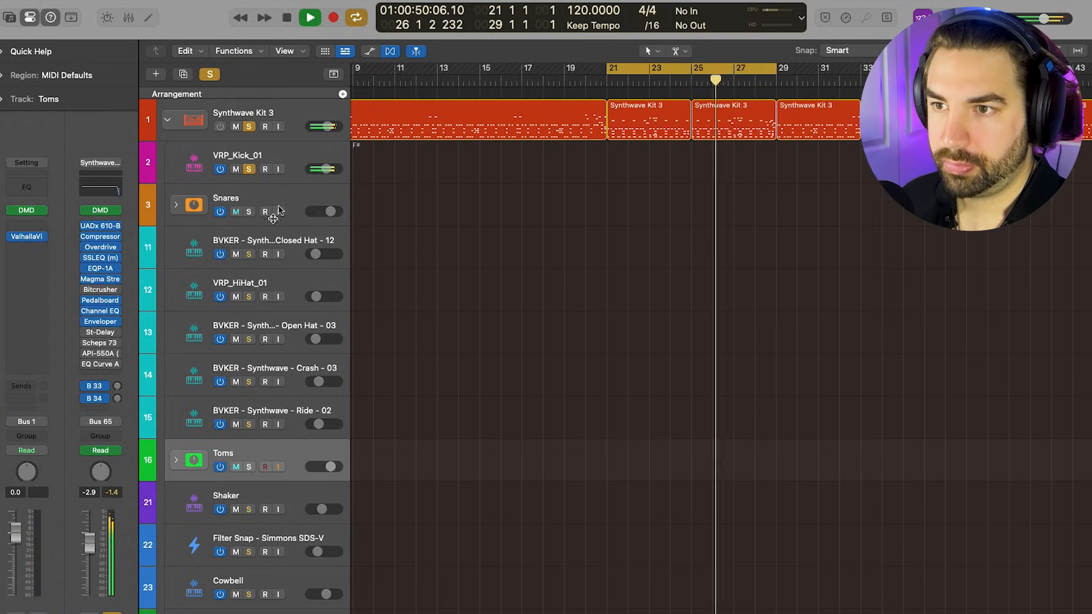
left_click(293, 194)
left_click(28, 227)
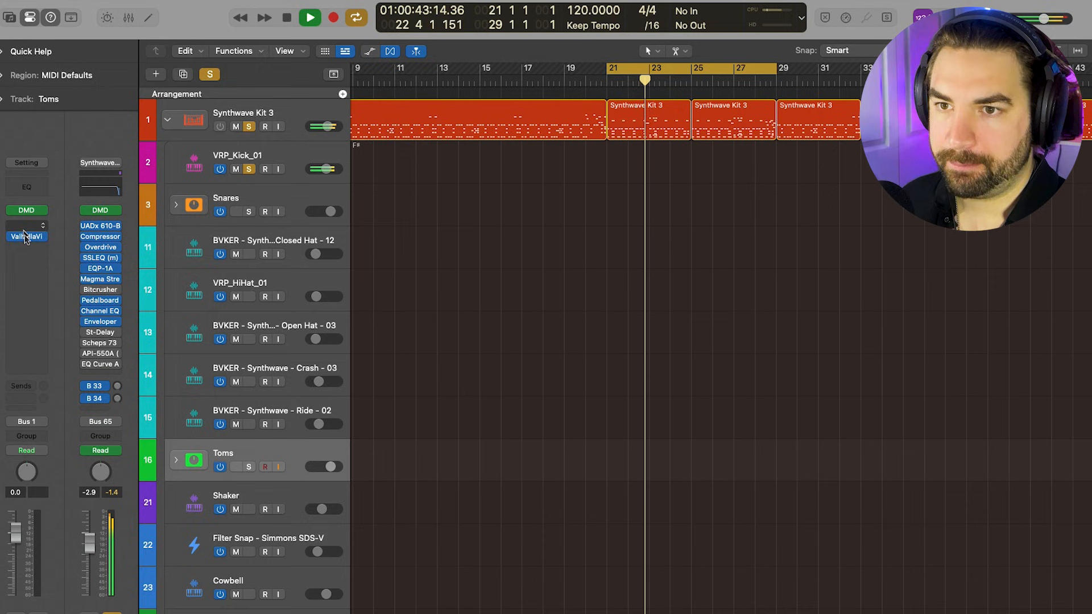
left_click(27, 237)
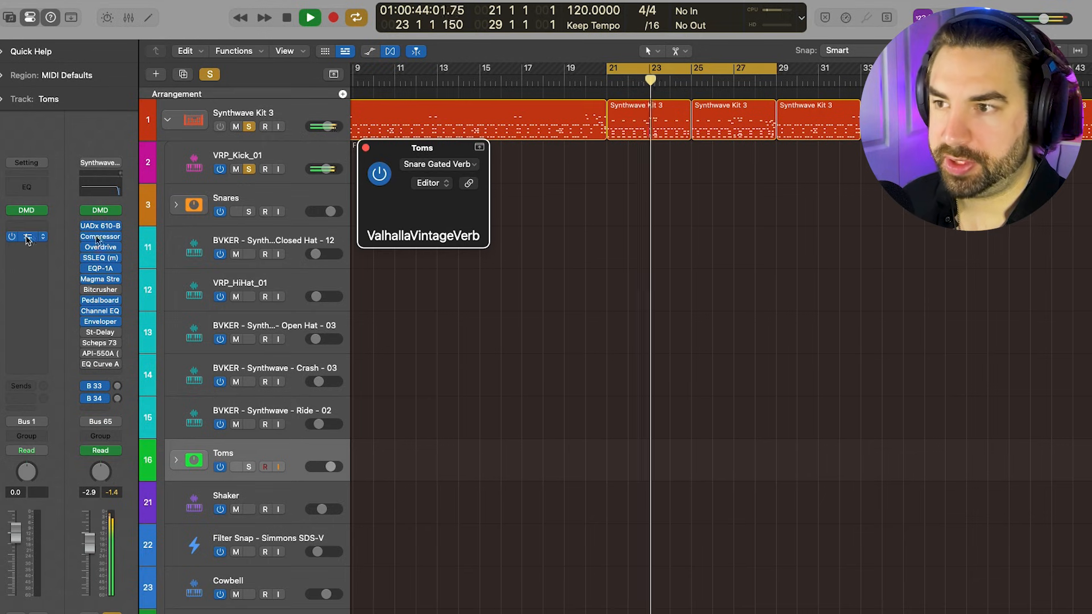
left_click(366, 148)
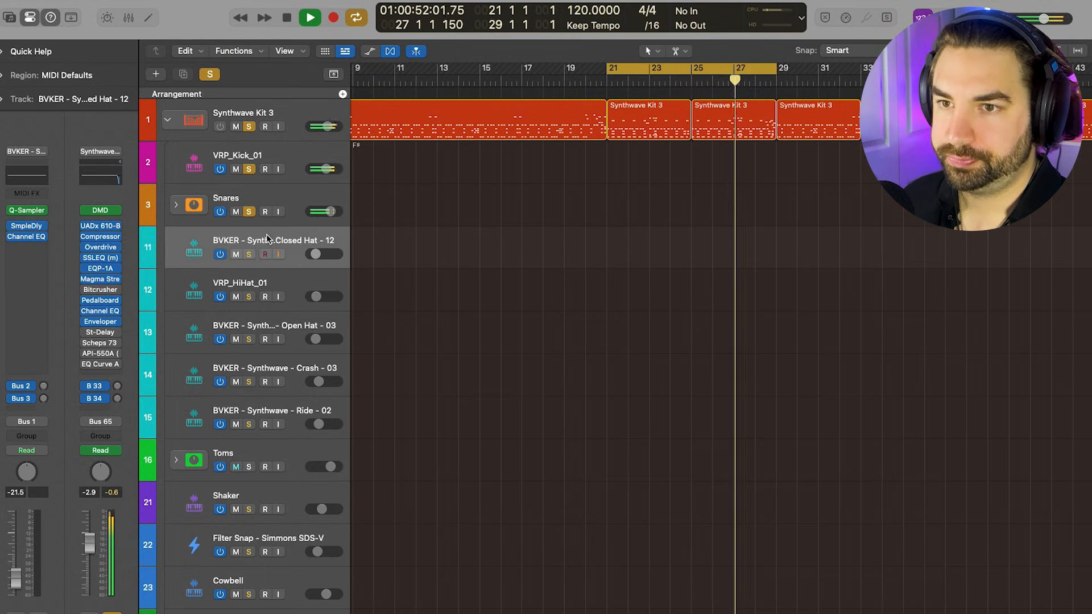
left_click(252, 250)
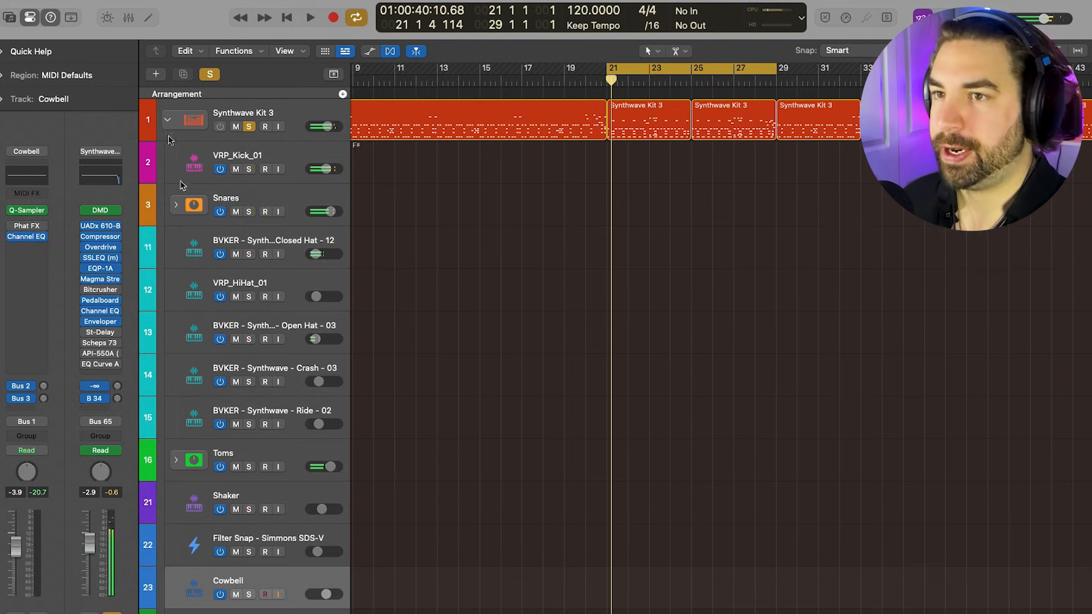
Collapse and select the Synthwave Kit 3 stack, and open its UADx 610-B Preamp and EQ to review the settings
left_click(167, 122)
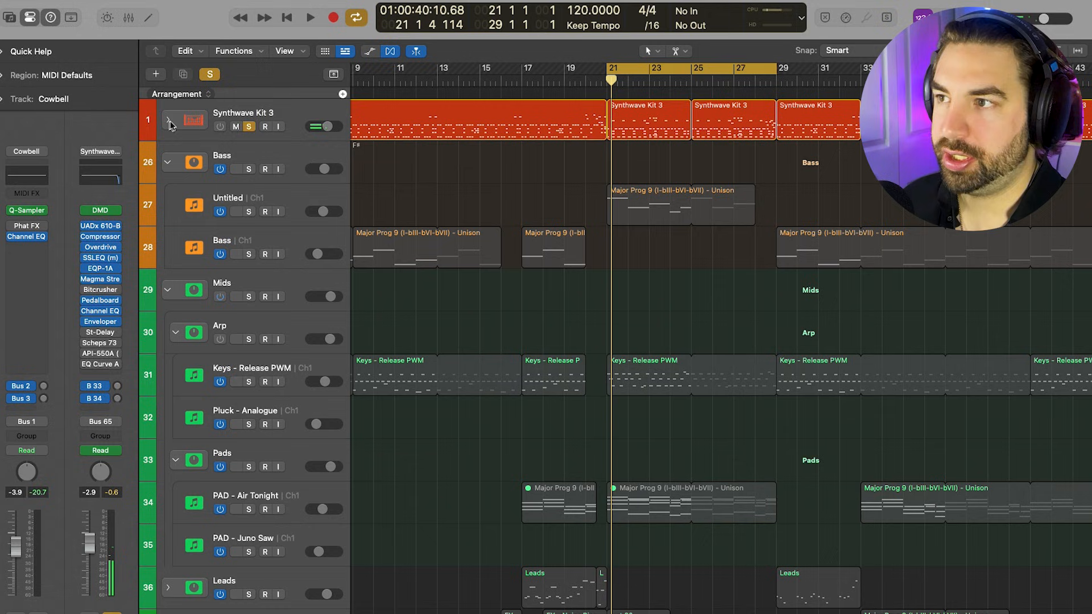
left_click(249, 113)
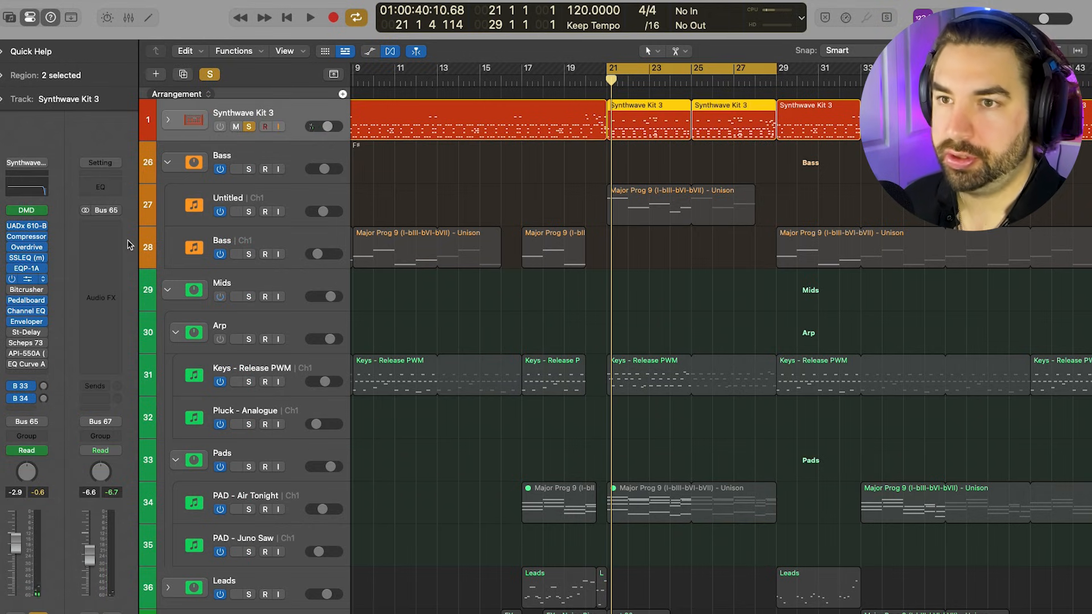
left_click(26, 226)
left_click_drag(90, 54, 469, 56)
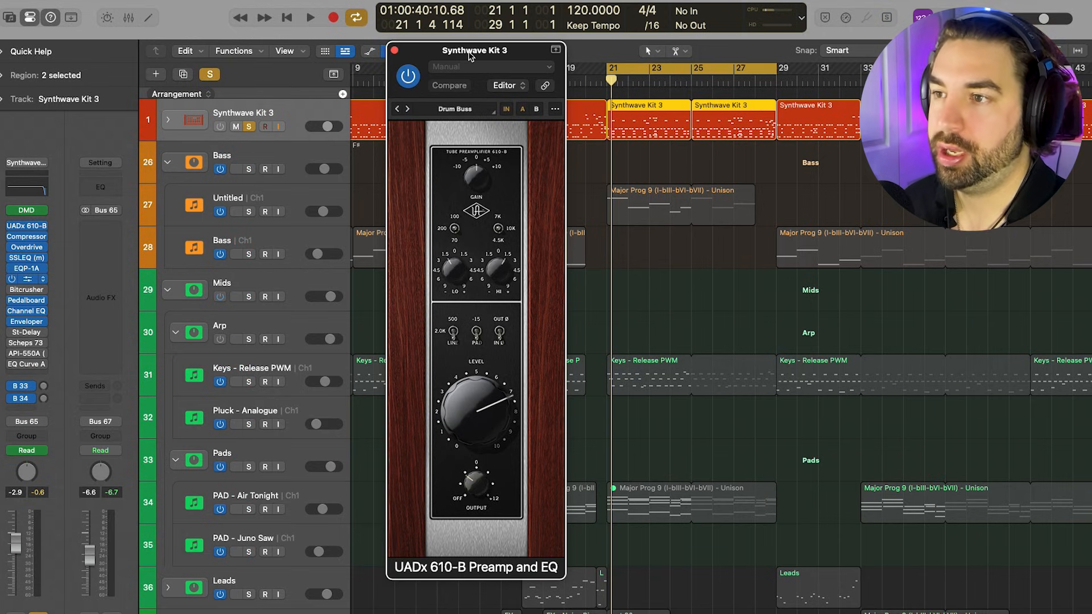
Compare the Synthwave Kit 3 drums with the Studio VCA Compressor bypassed and active, and close it and stop playback
left_click(28, 237)
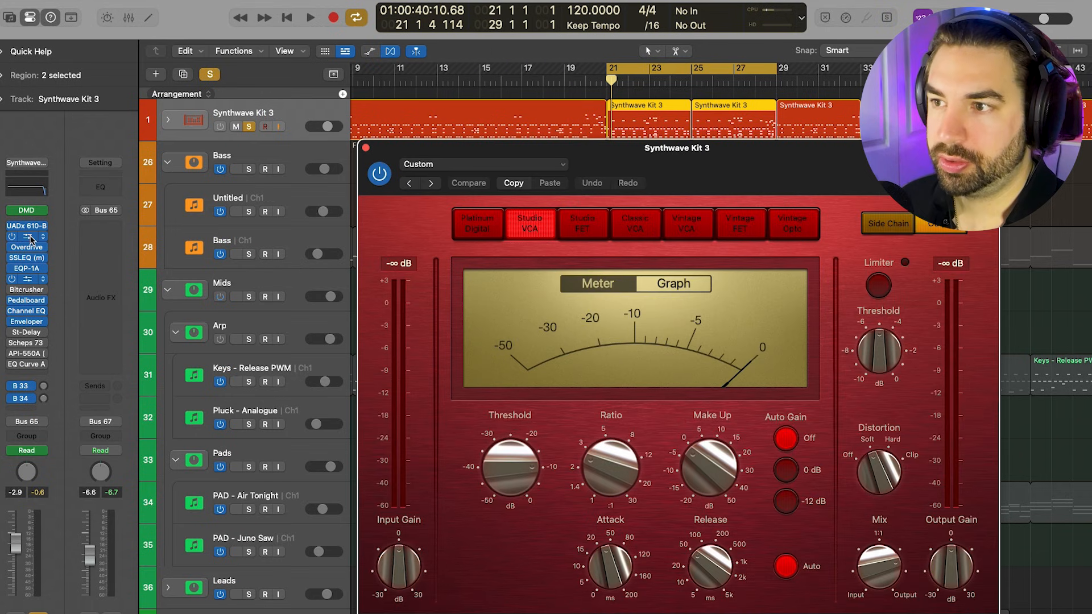
key("space")
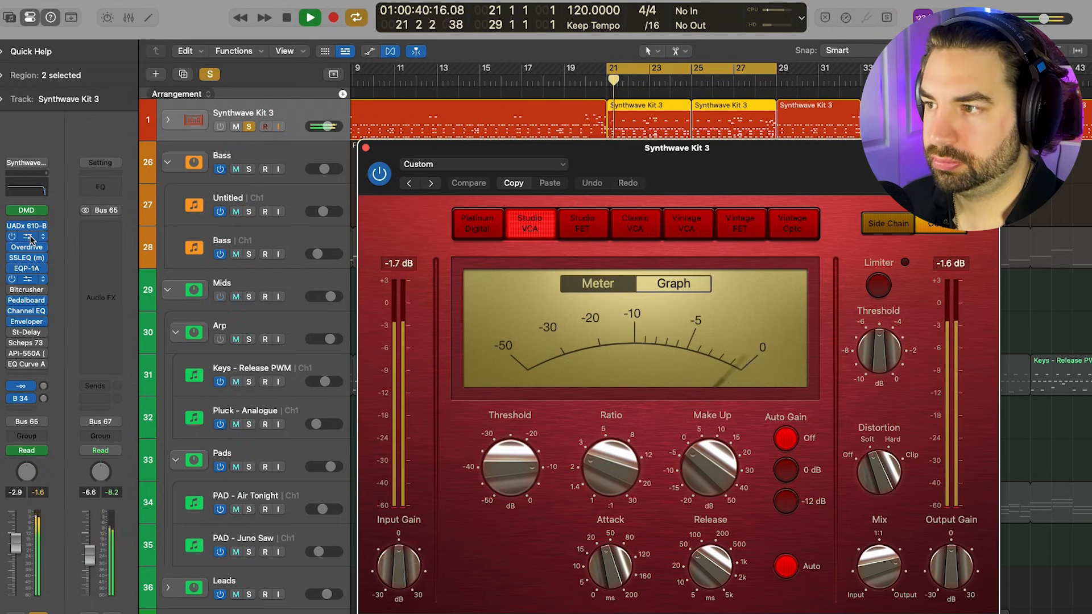
left_click(379, 174)
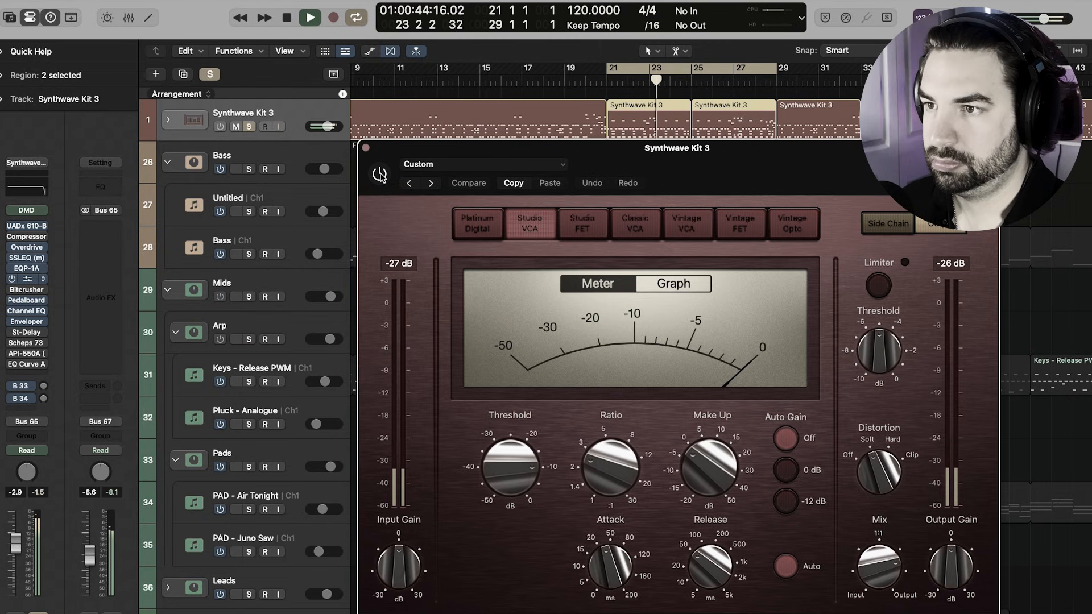
left_click(380, 175)
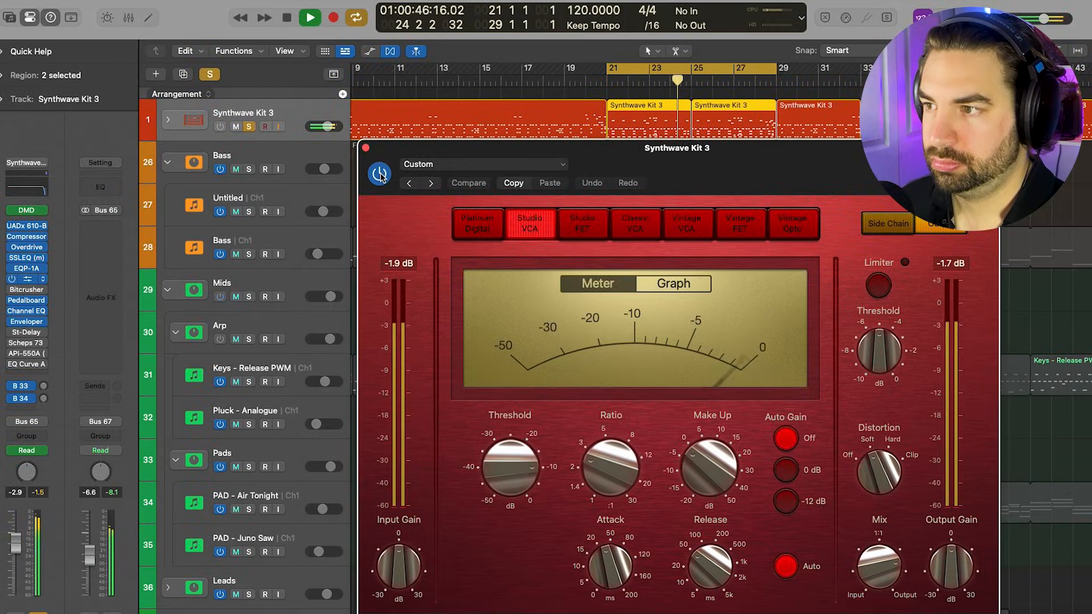
left_click(365, 149)
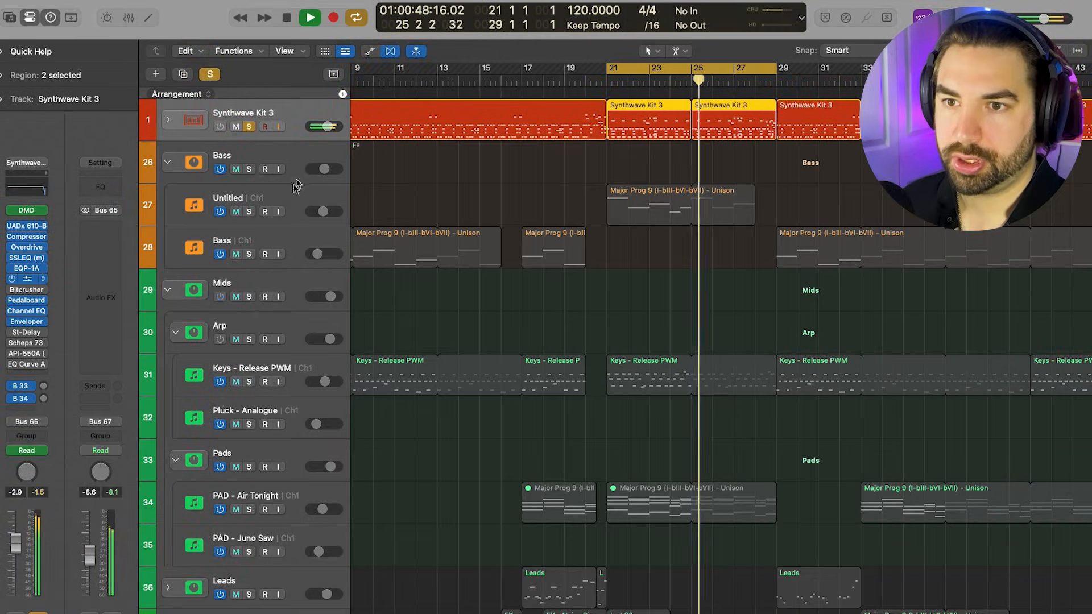
key("space")
Compare the Synthwave Kit 3 drums with the Overdrive plug-in bypassed and active during playback, and close its window
left_click(27, 251)
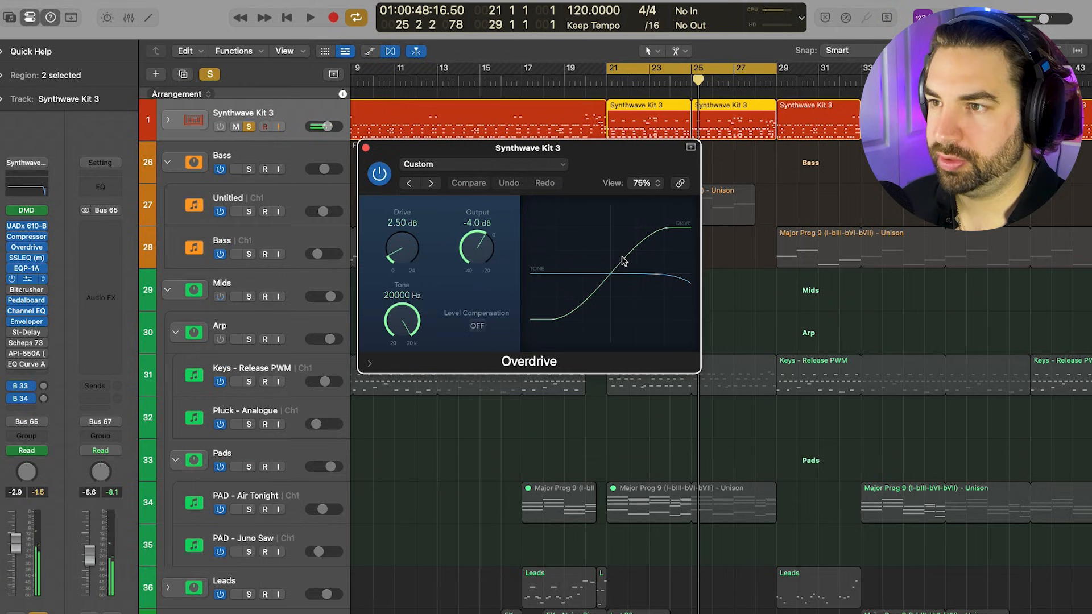
key("space")
left_click(381, 175)
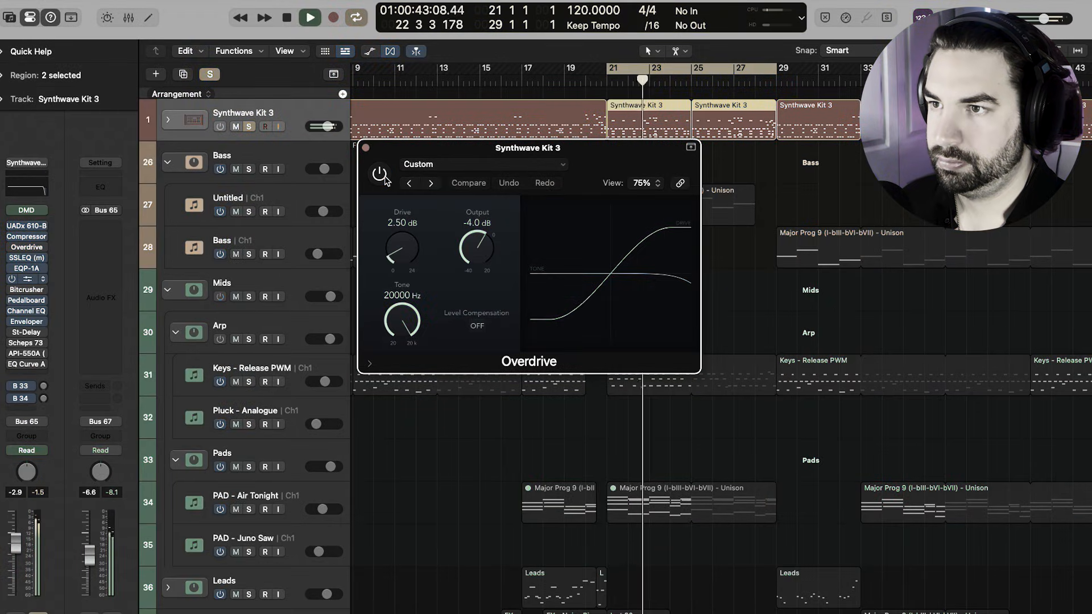
left_click(383, 176)
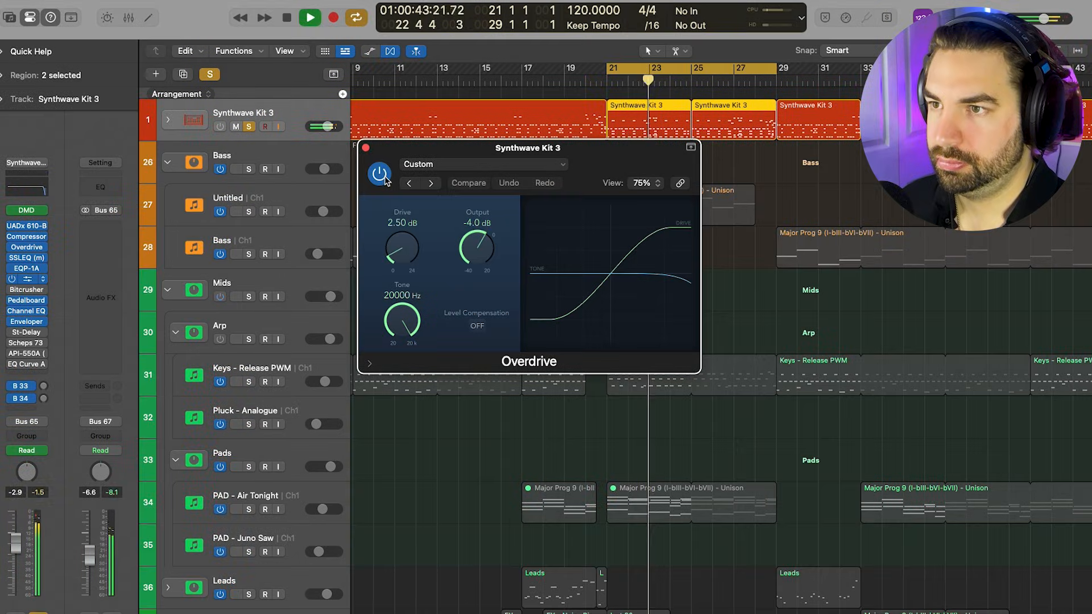
left_click(365, 149)
Compare the drum bus with Magma StressBox bypassed and active, and stop playback and close the plug-in
left_click(28, 259)
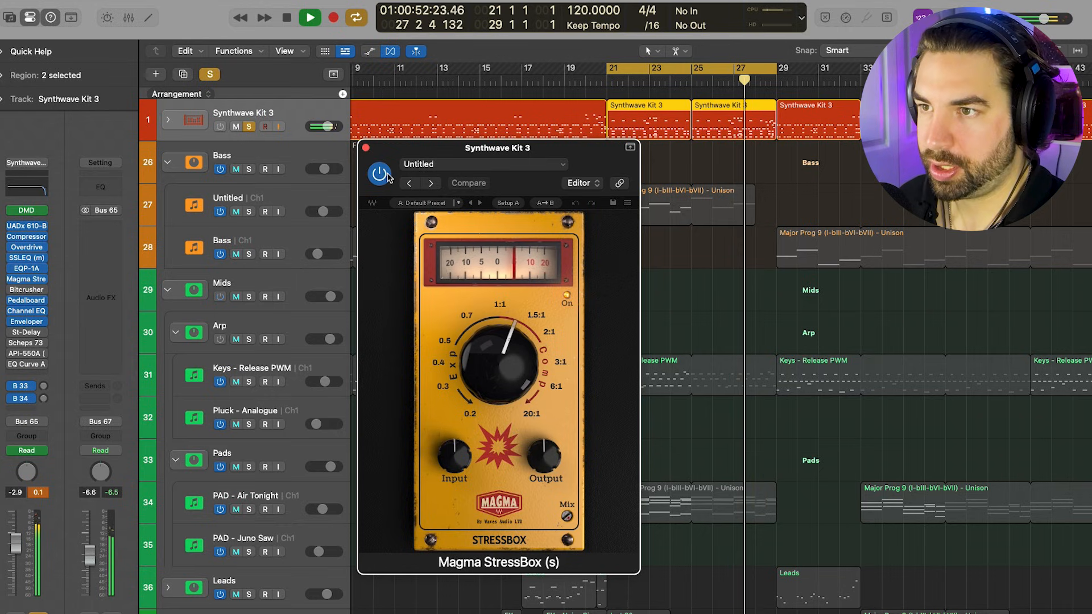
left_click(381, 174)
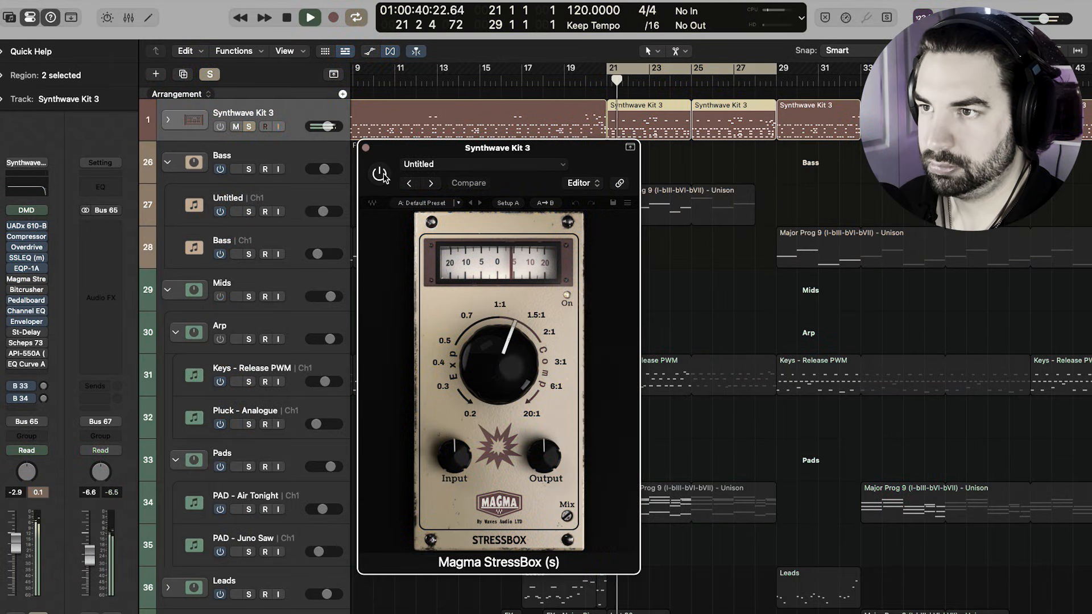
left_click(381, 175)
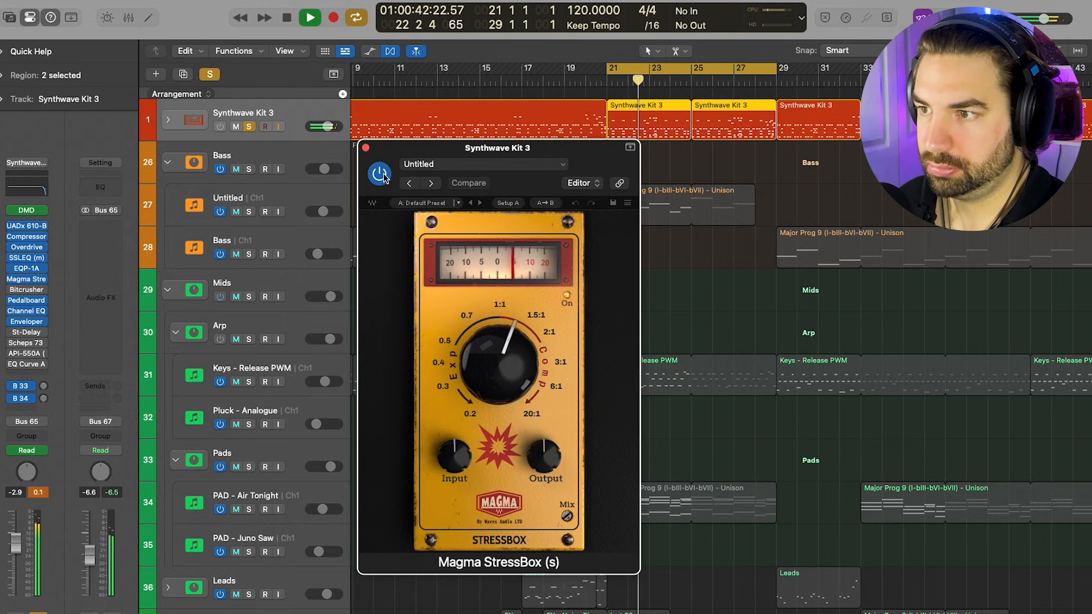
key("space")
left_click(366, 149)
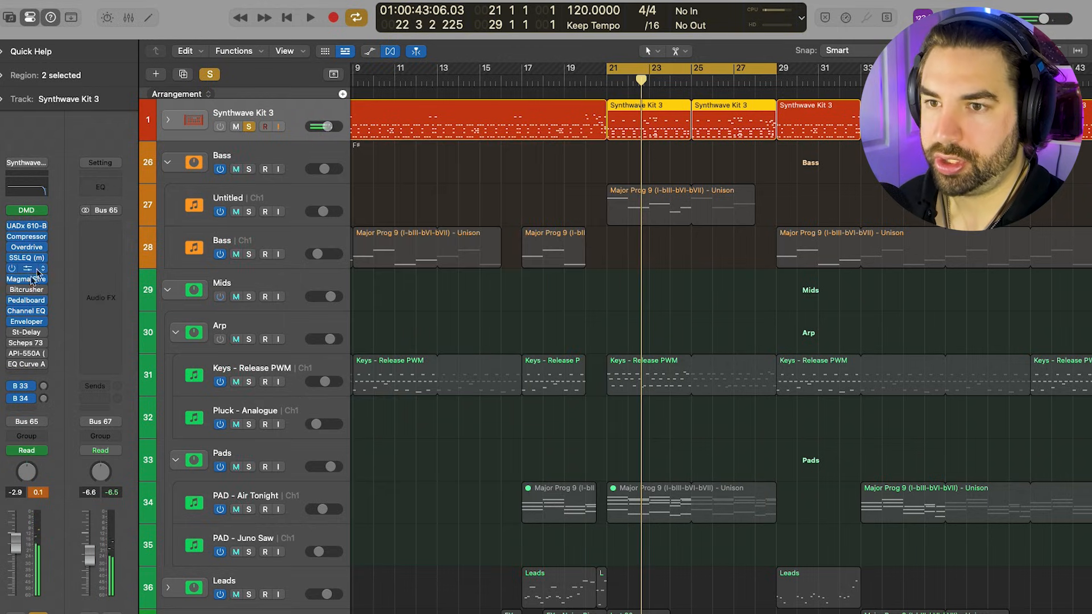
Remove the inactive Bitcrusher and Stereo Delay plug-ins from the Synthwave Kit 3 channel strip
left_click(42, 290)
left_click(74, 61)
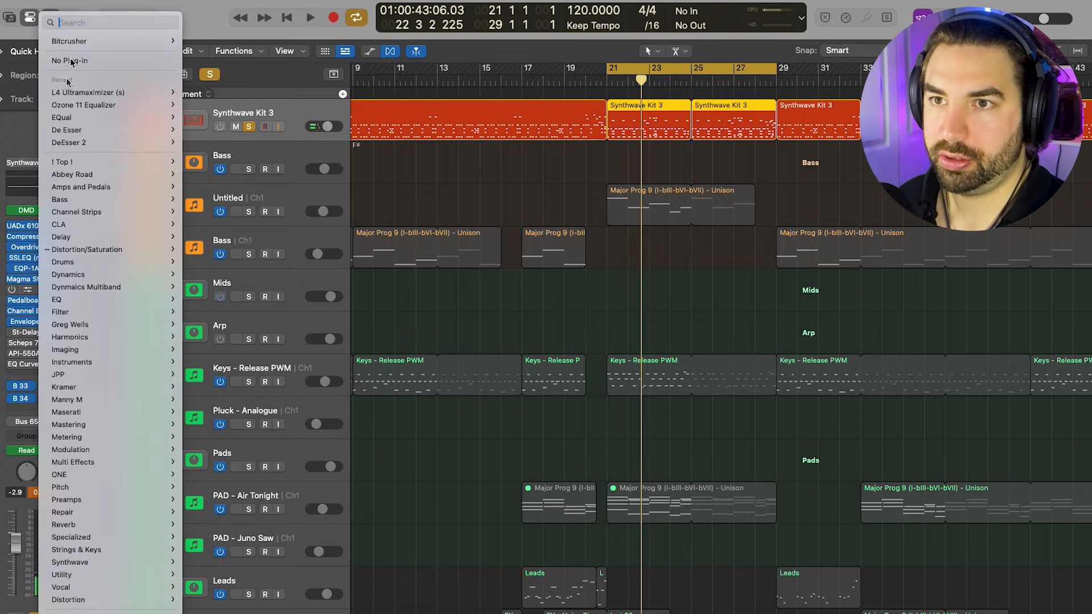
left_click(41, 334)
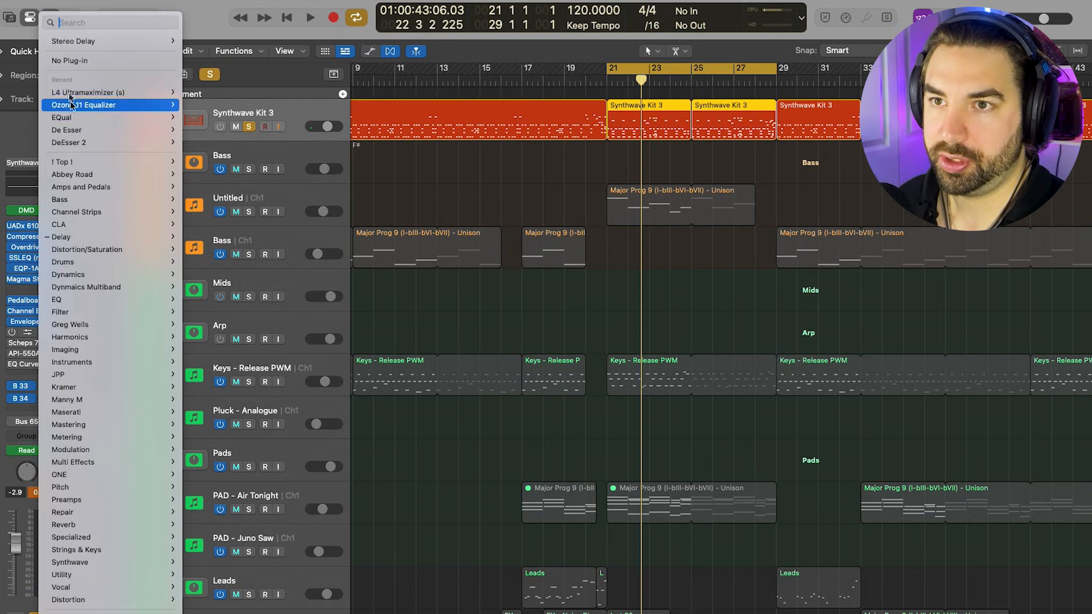
left_click(74, 60)
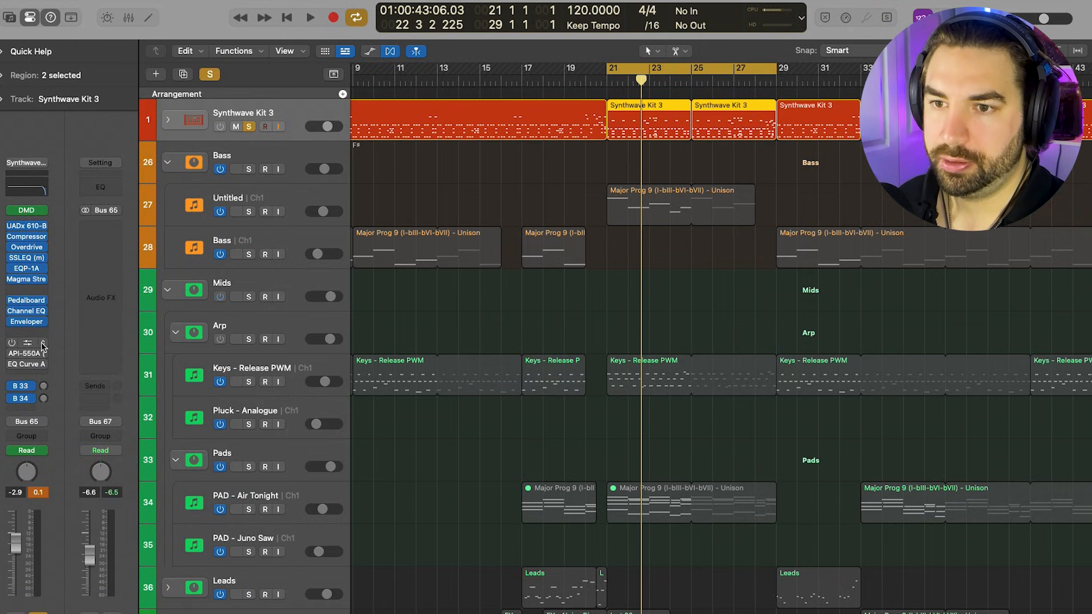
Remove the remaining inactive plug-ins, including the API-550A, from the Synthwave Kit 3 channel strip and reactivate the rest of its effects chain
left_click(42, 344)
left_click(77, 61)
left_click(42, 354)
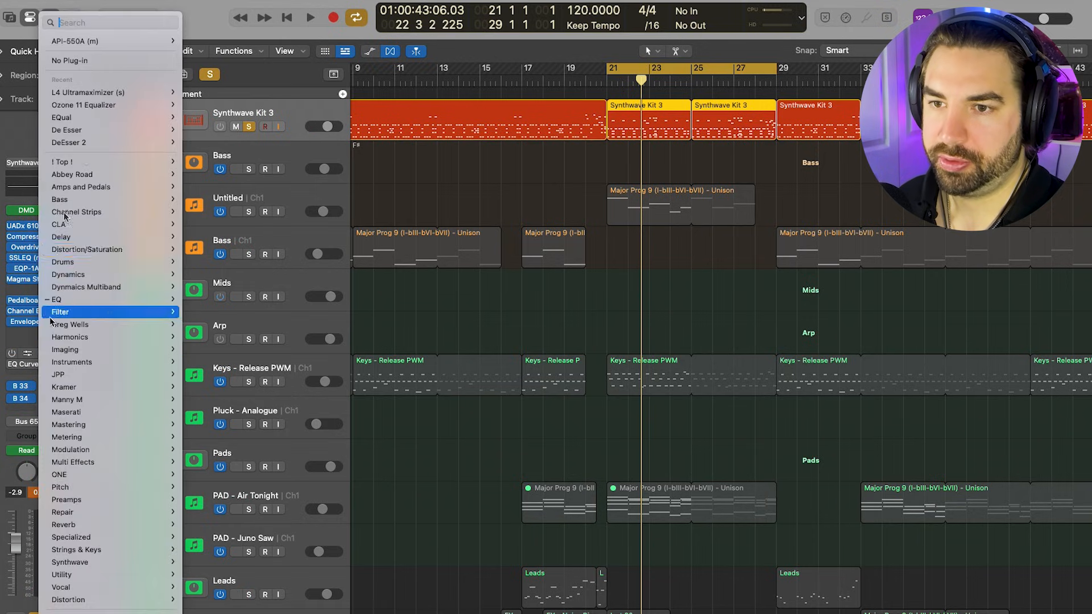
left_click(71, 60)
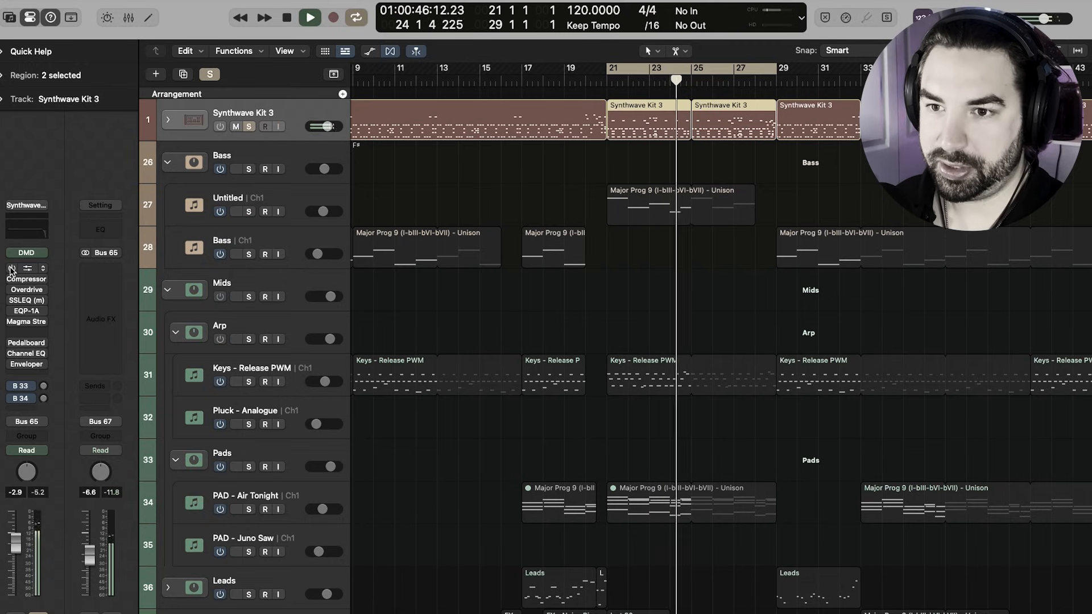
left_click_drag(12, 272, 11, 365)
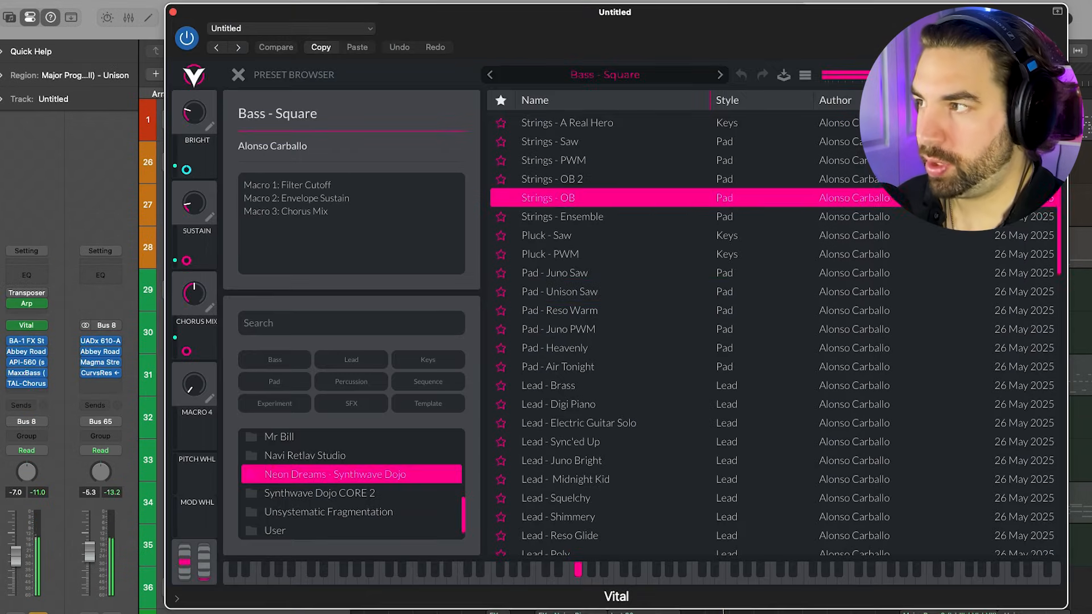
Browse the Neon Dreams - Synthwave Dojo presets in Vital, and open the Arpeggiator on the Untitled bass track
scroll(898, 199, "down", 1)
left_click_drag(1057, 163, 1070, 438)
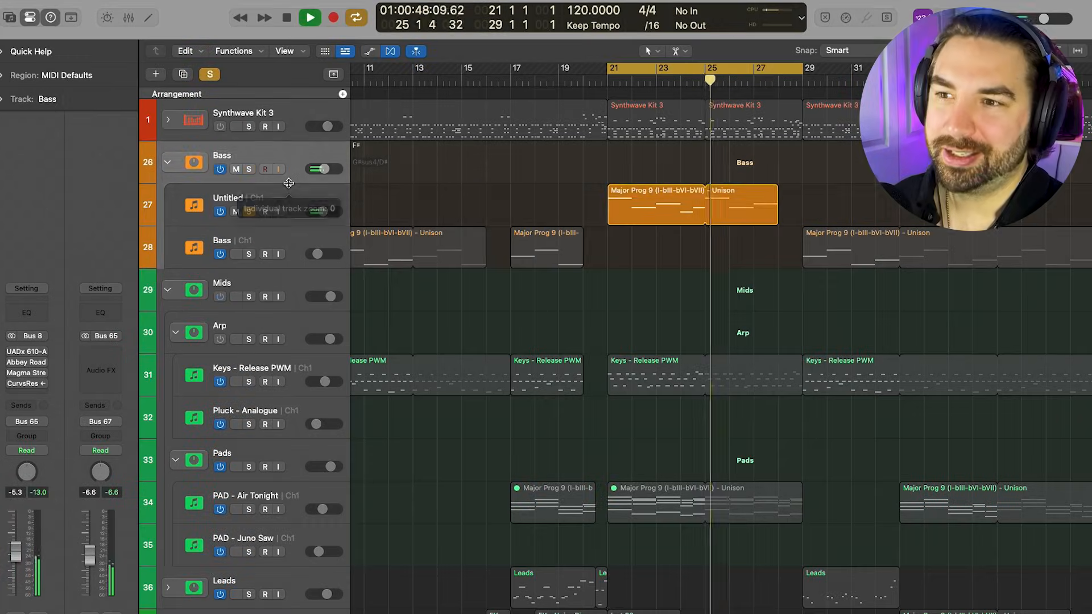
left_click(301, 208)
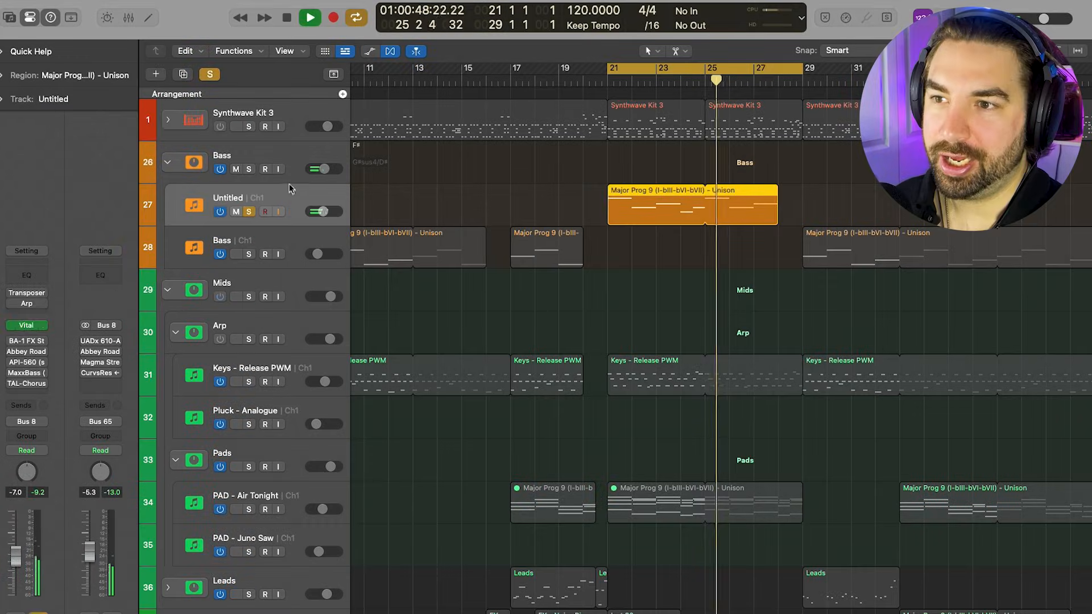
left_click(26, 303)
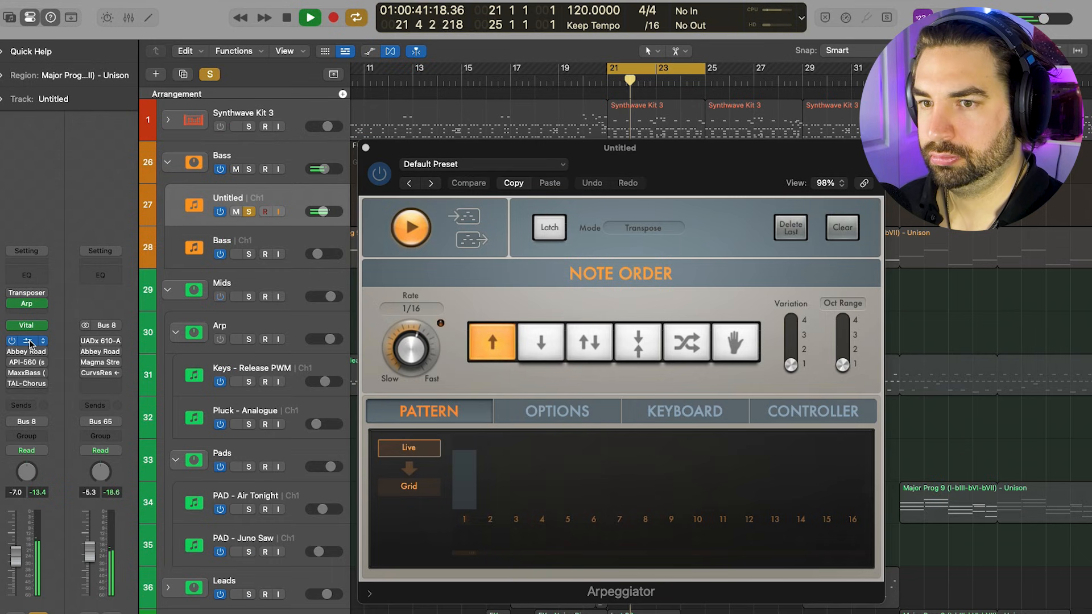
Activate the BA-1 FX Strip on the Untitled bass track during playback, and close it and the Arpeggiator
left_click(13, 341)
left_click_drag(812, 174, 697, 166)
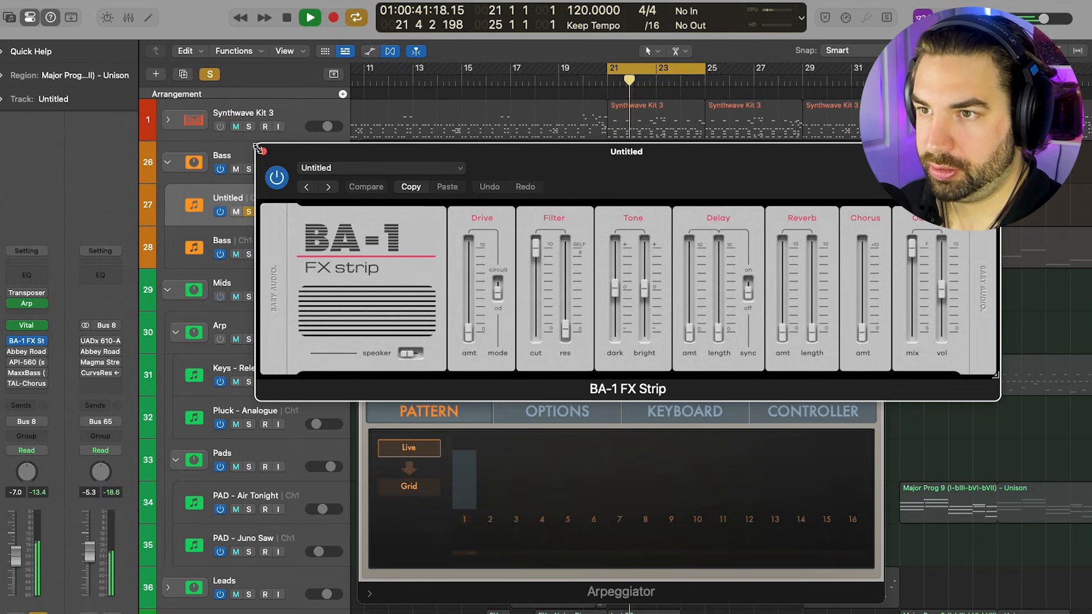
left_click(262, 151)
left_click(366, 149)
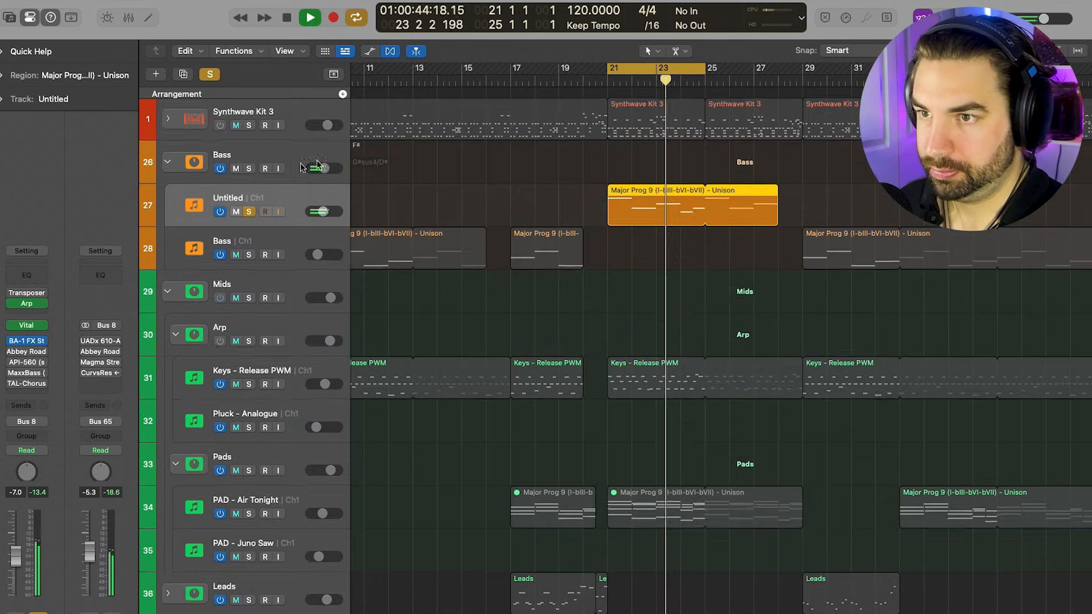
Activate the Abbey Road Saturator and the API-560 equalizer on the Untitled bass track, viewing and closing each plug-in
mouse_move(26, 353)
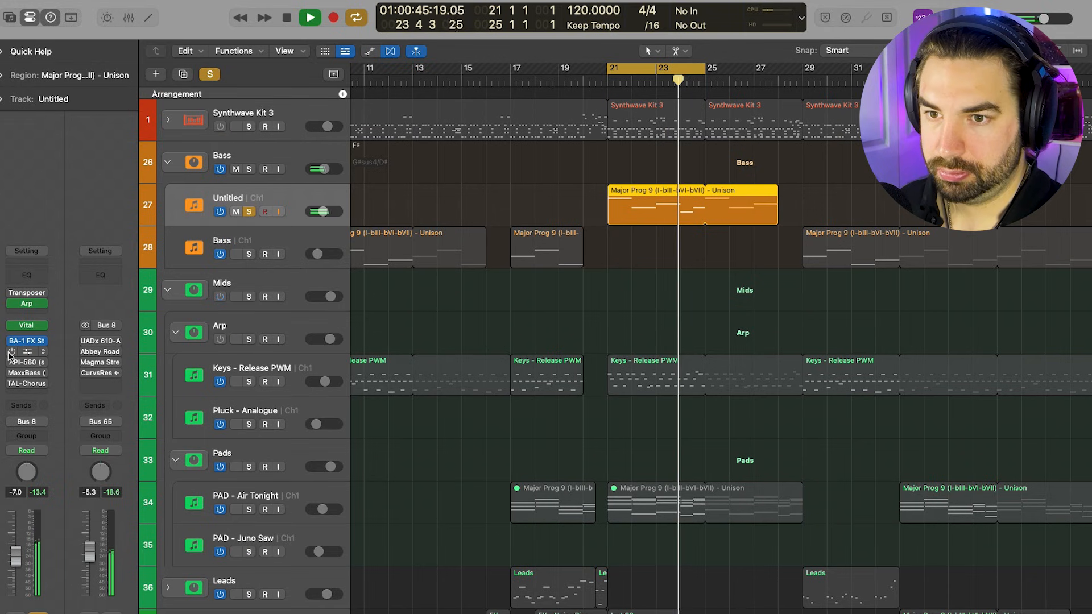
left_click(26, 353)
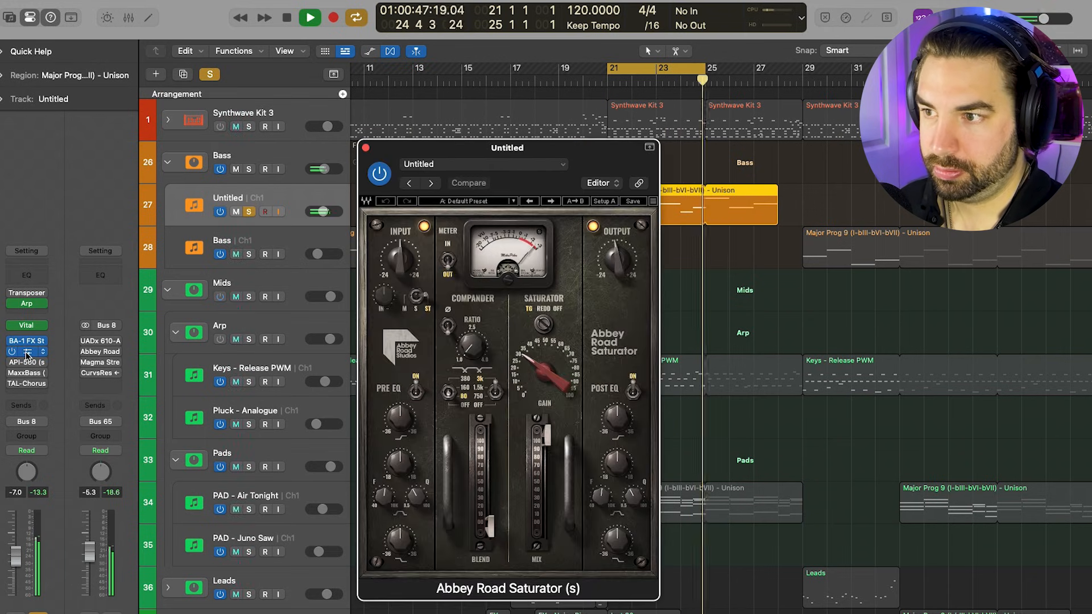
left_click(365, 148)
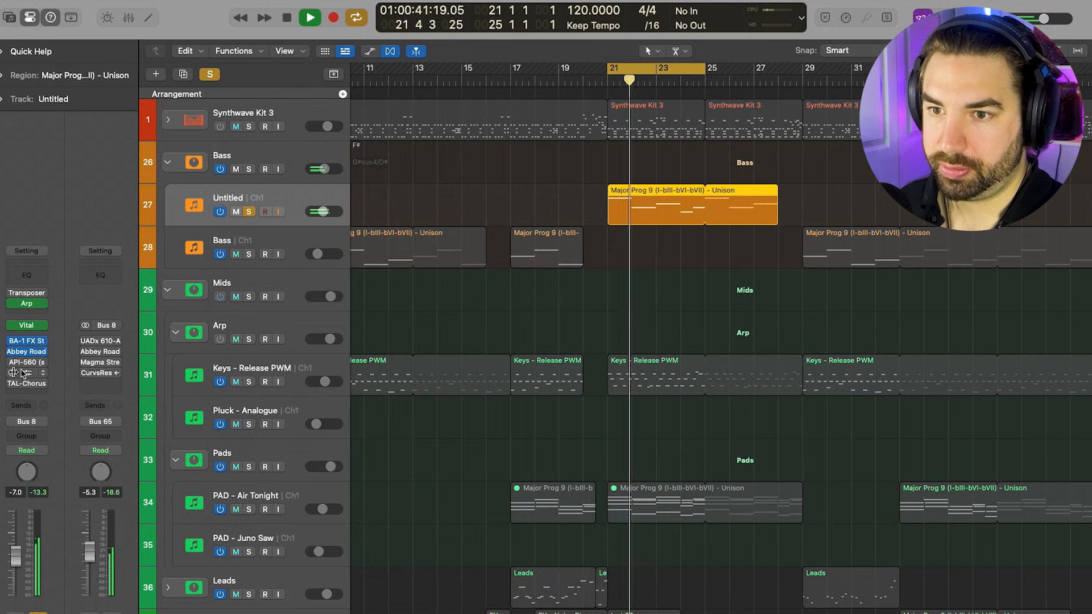
left_click(28, 364)
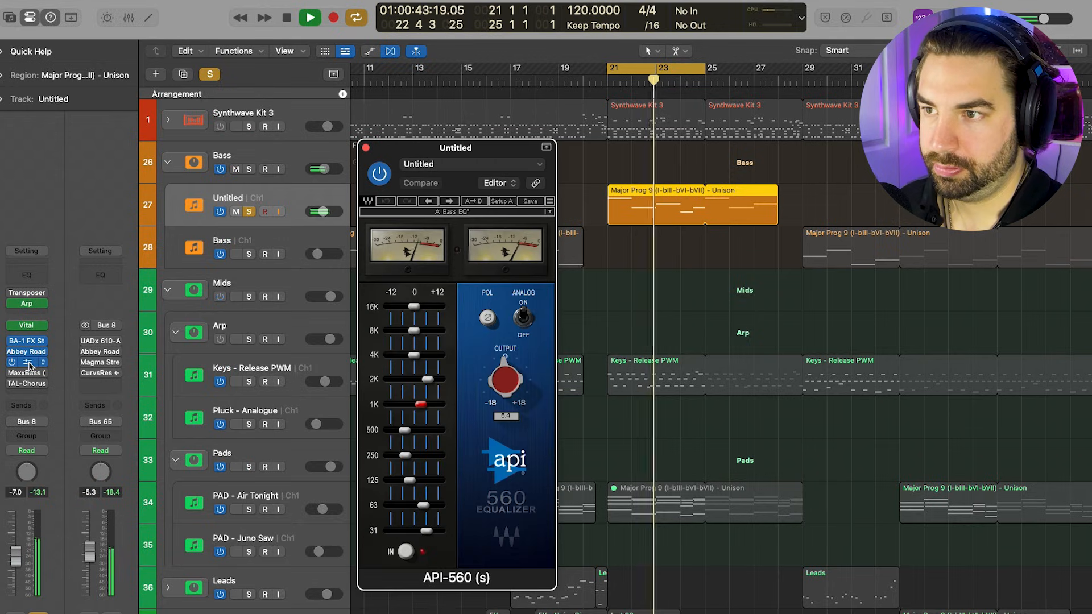
left_click(366, 148)
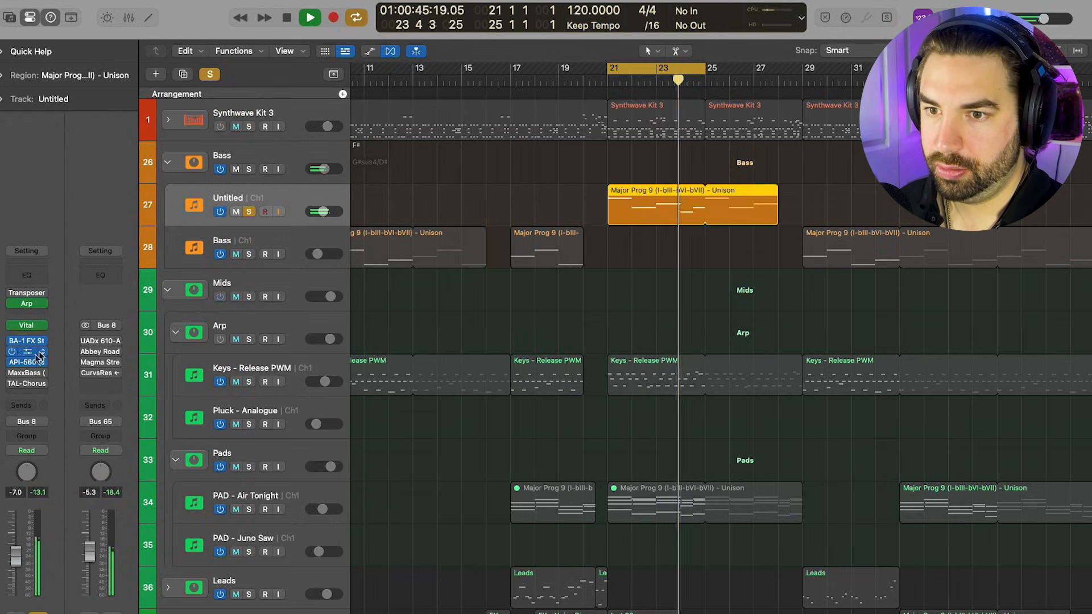
Activate MaxxBass and TAL-Chorus-LX on the Untitled bass track, viewing and closing each plug-in
left_click(26, 373)
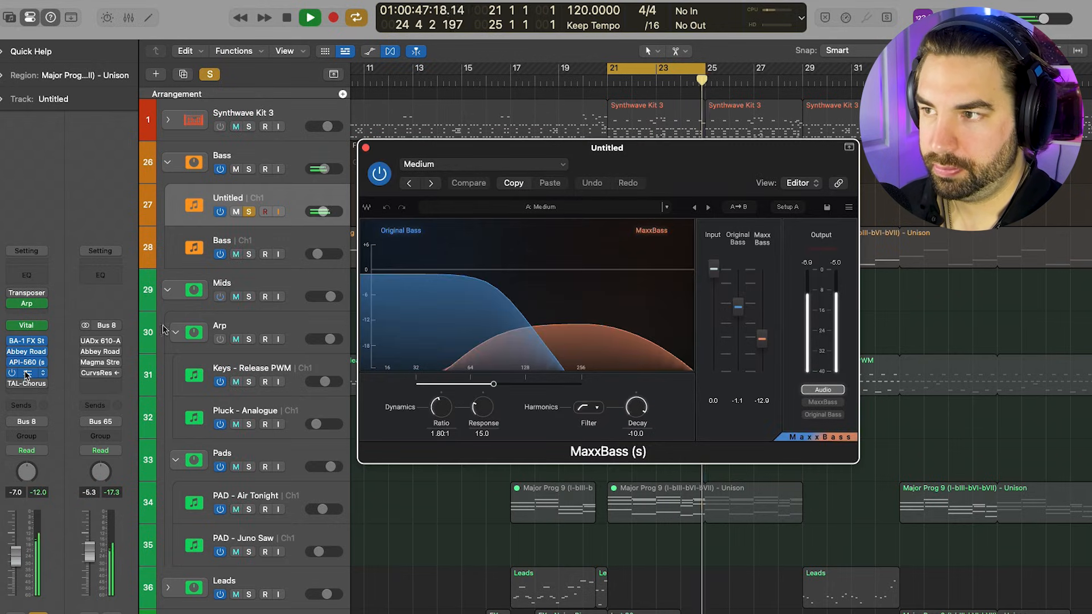
left_click(365, 149)
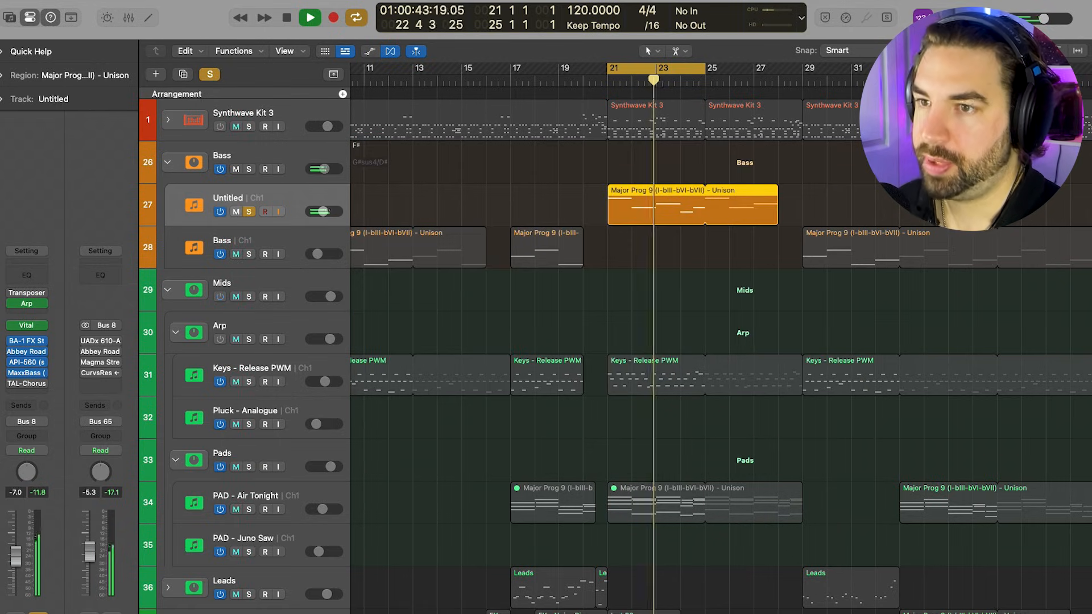
left_click(13, 384)
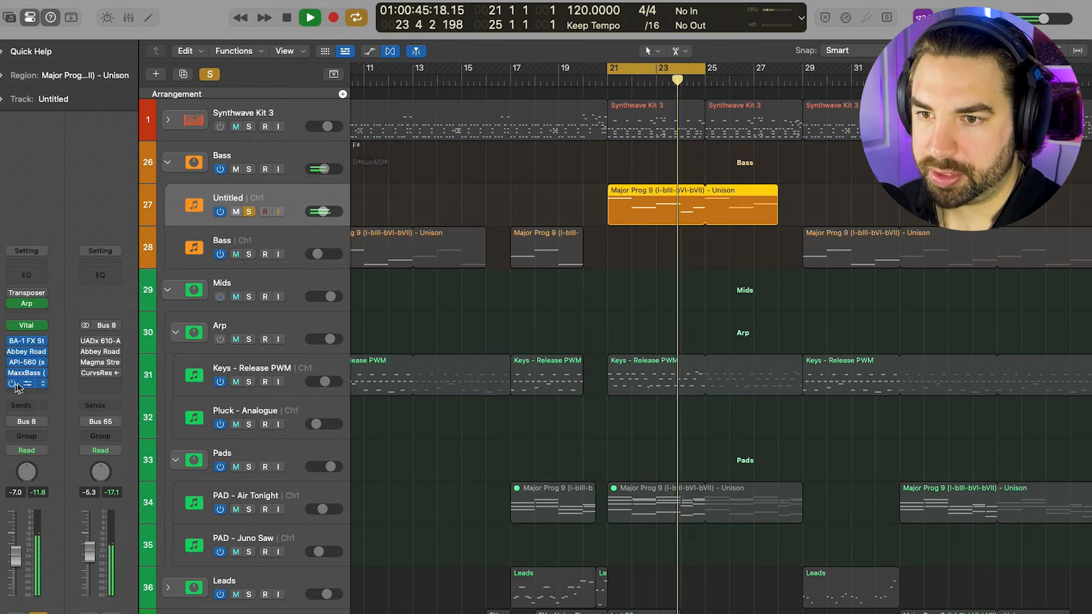
left_click(26, 383)
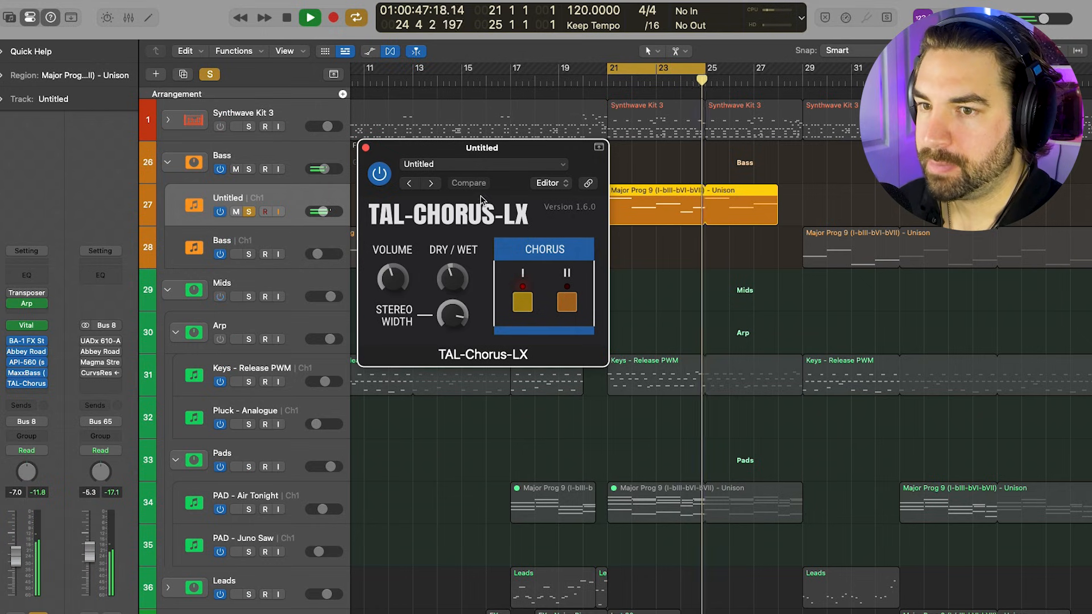
left_click(366, 148)
Duplicate the Untitled bass track with its settings and copy all its regions onto the new track
key("super+Left")
left_click(184, 75)
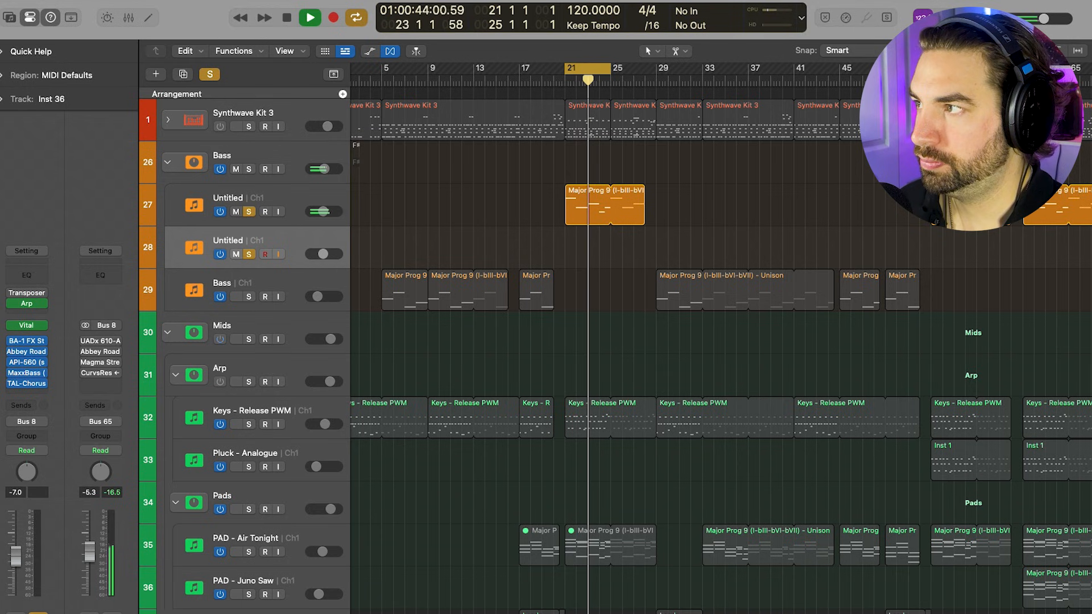
key("super+Left")
left_click_drag(1035, 189, 563, 247)
Add a Channel EQ to the original Untitled bass track with a low-cut filter at about 142 Hz, and close it
left_click(307, 199)
left_click(27, 276)
left_click(409, 208)
left_click_drag(406, 311, 558, 312)
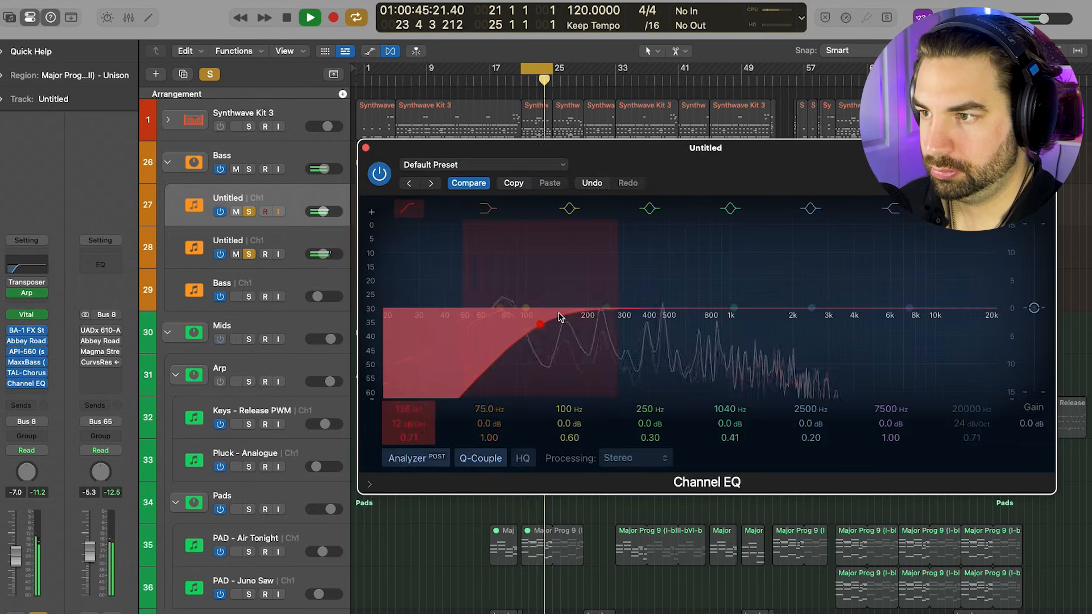
left_click_drag(558, 312, 568, 312)
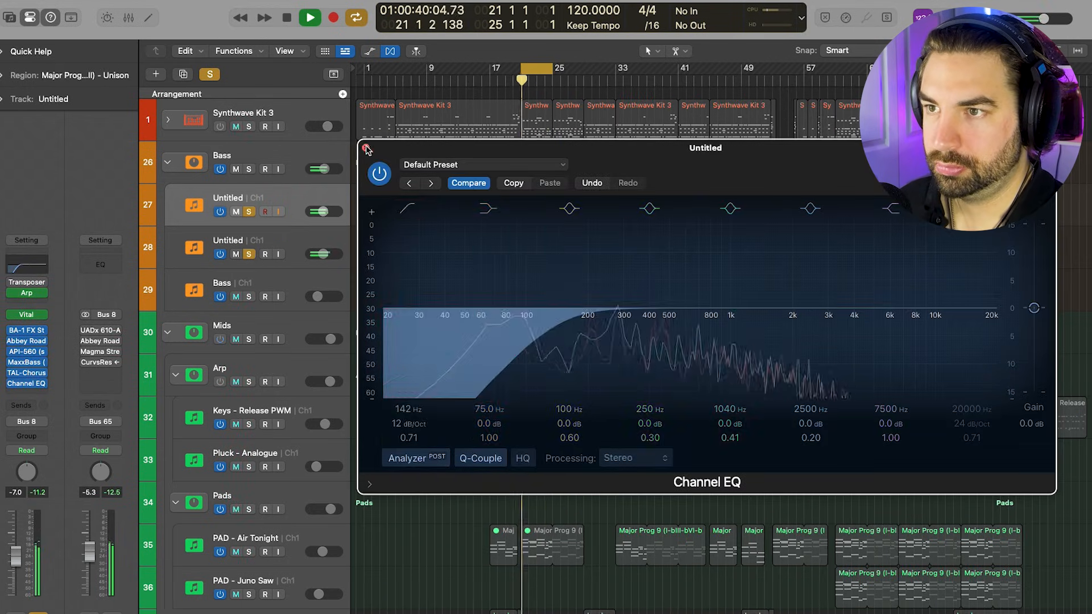
left_click(366, 148)
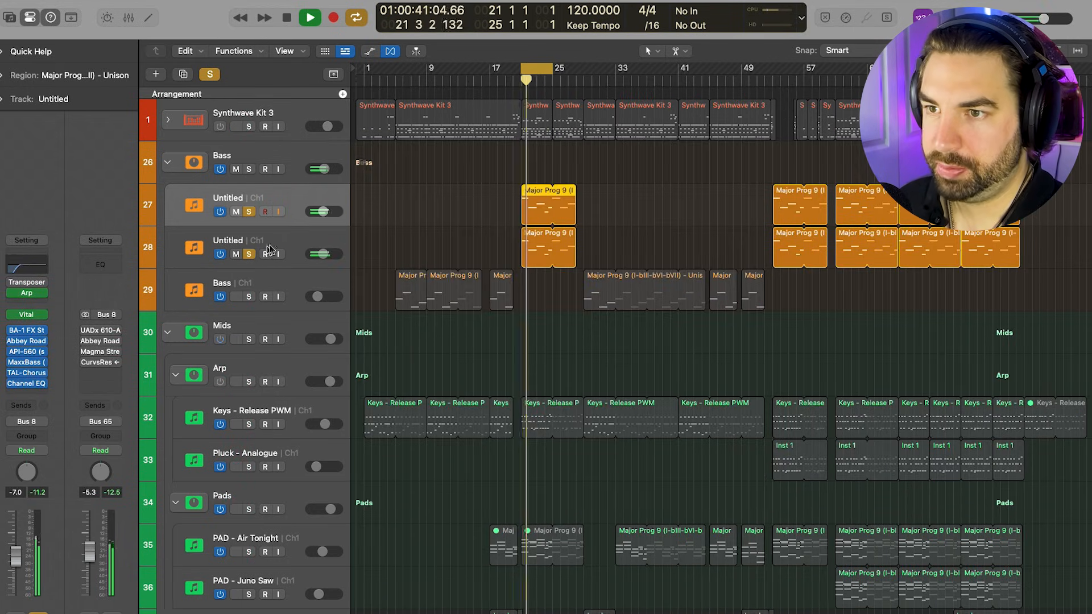
Add a Channel EQ with a high-cut filter to the duplicated bass track, and switch its Gain plug-in to mono
left_click(295, 245)
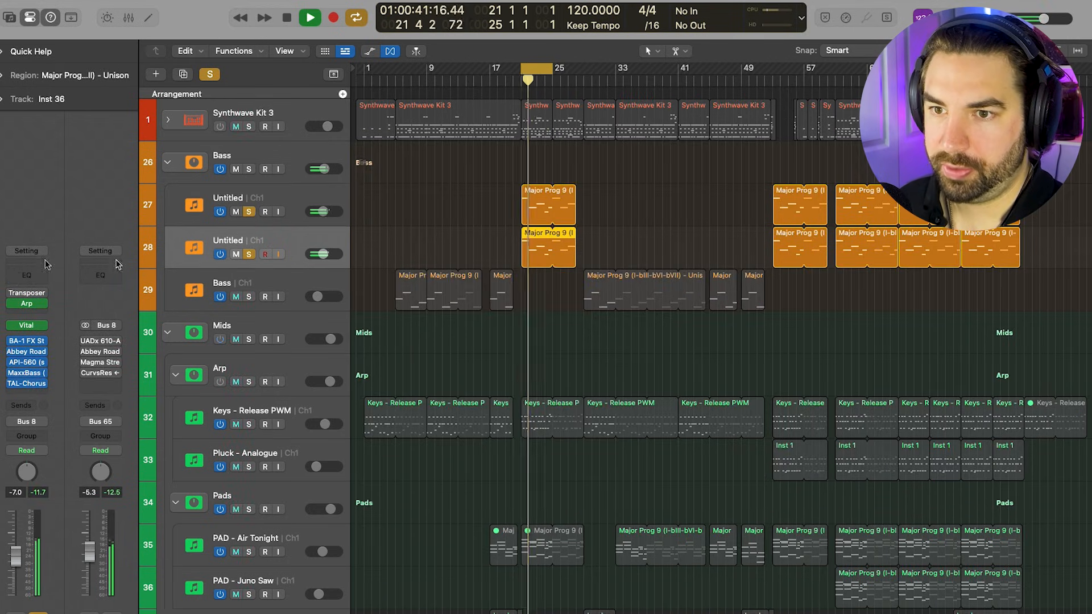
left_click(27, 275)
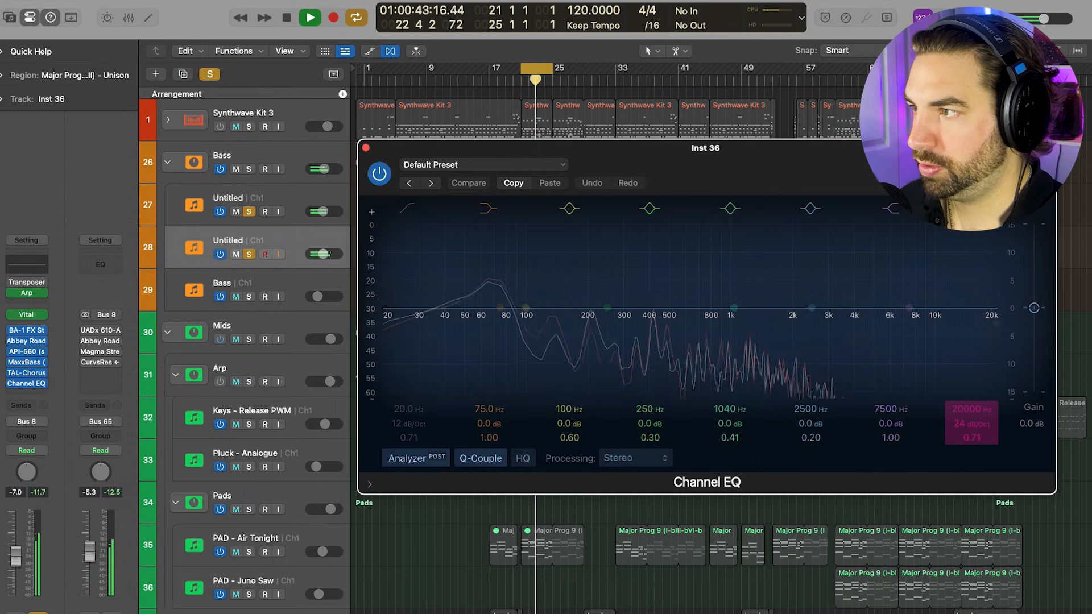
left_click_drag(992, 310, 570, 324)
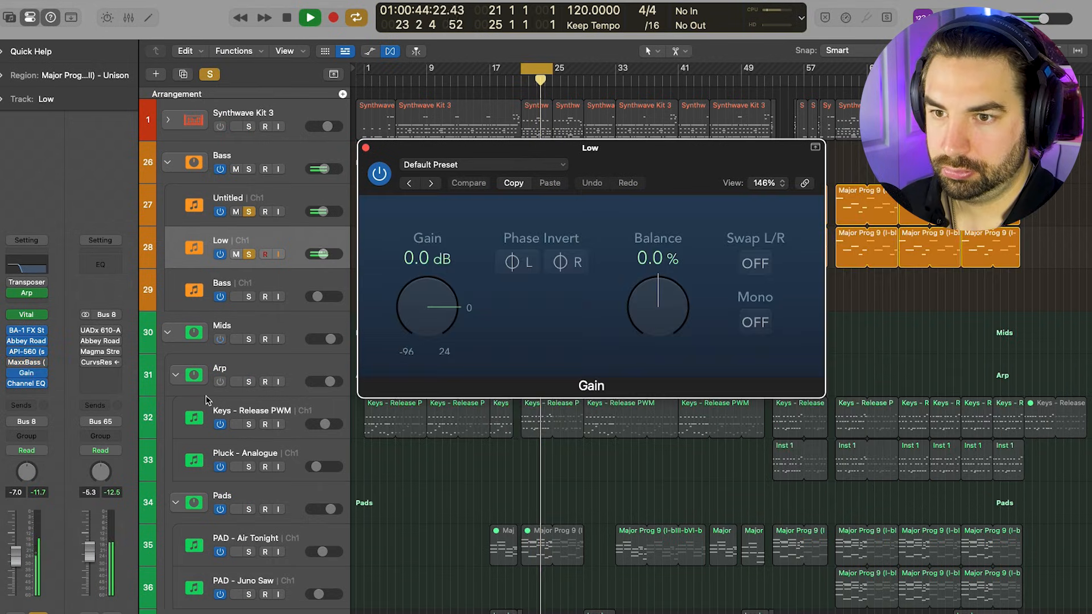
left_click(755, 321)
left_click(366, 149)
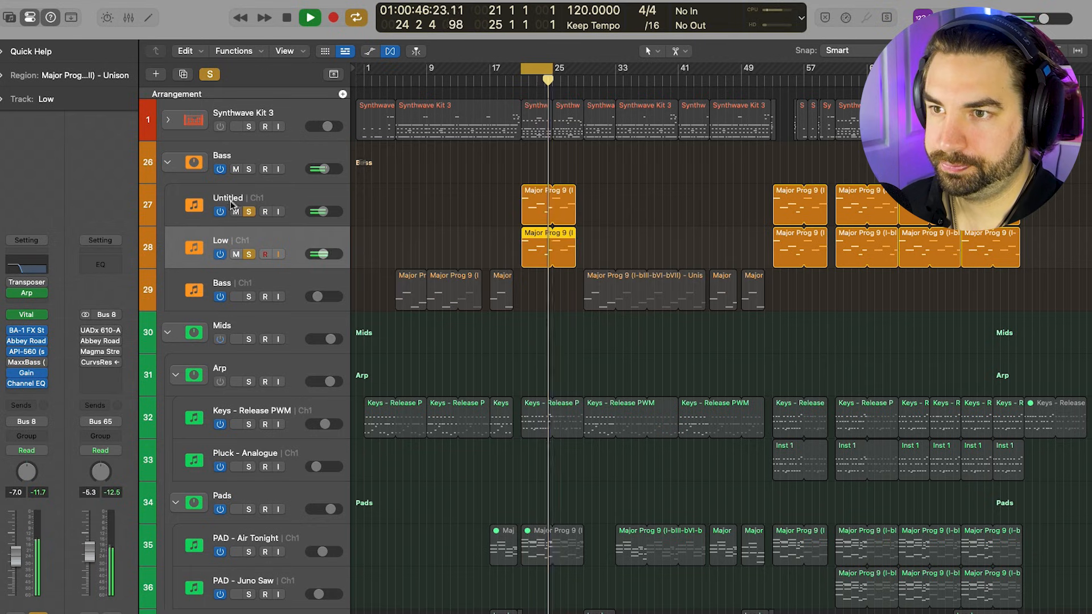
Toggle the solo on the Untitled bass track to compare the Low layer alone with both layers together
left_click(249, 211)
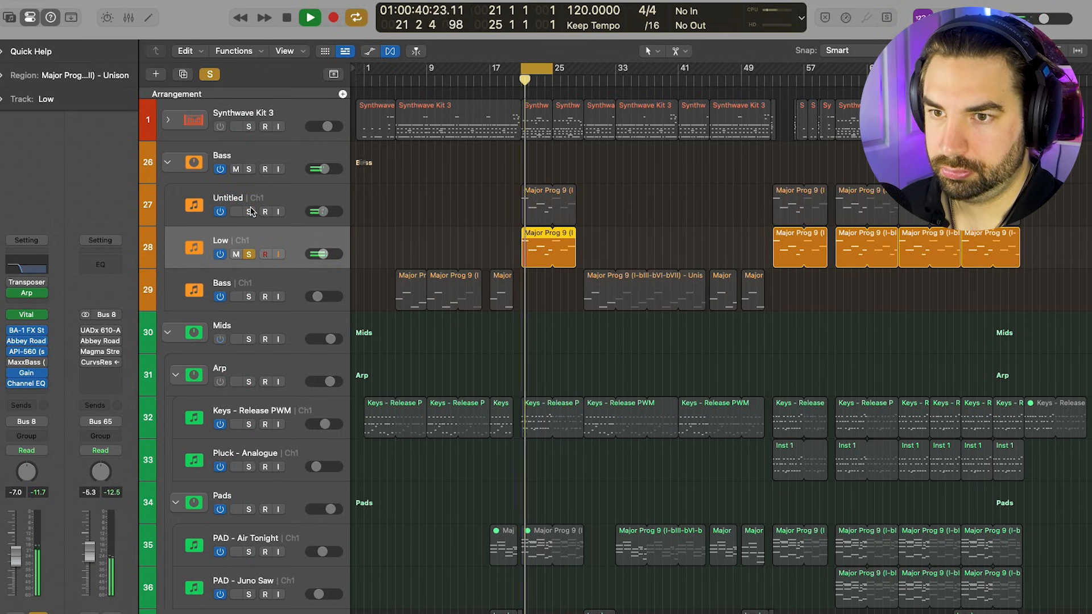
left_click(26, 264)
left_click(246, 212)
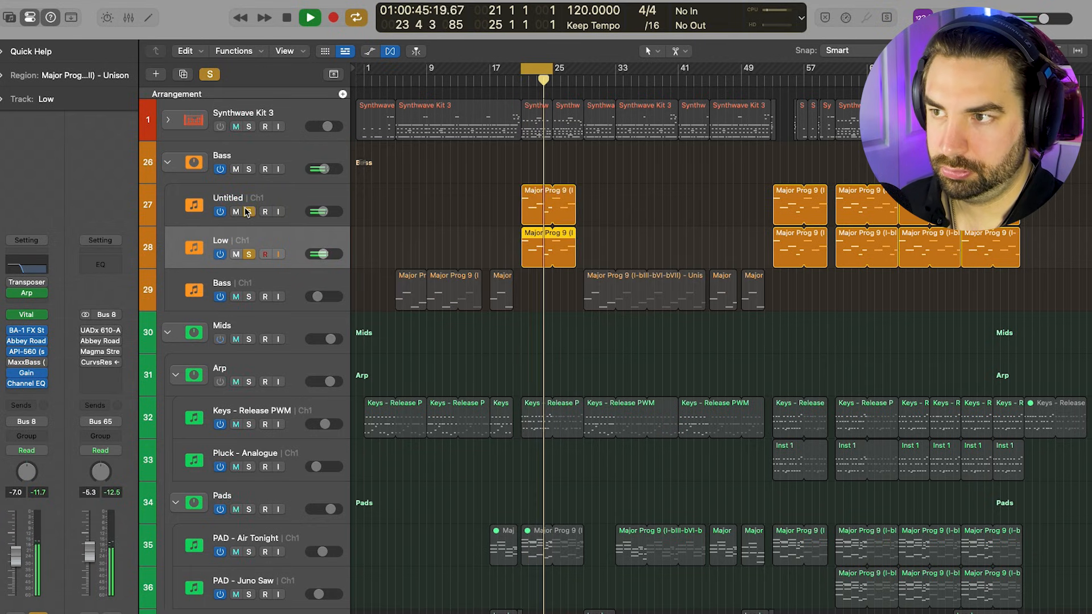
left_click(246, 204)
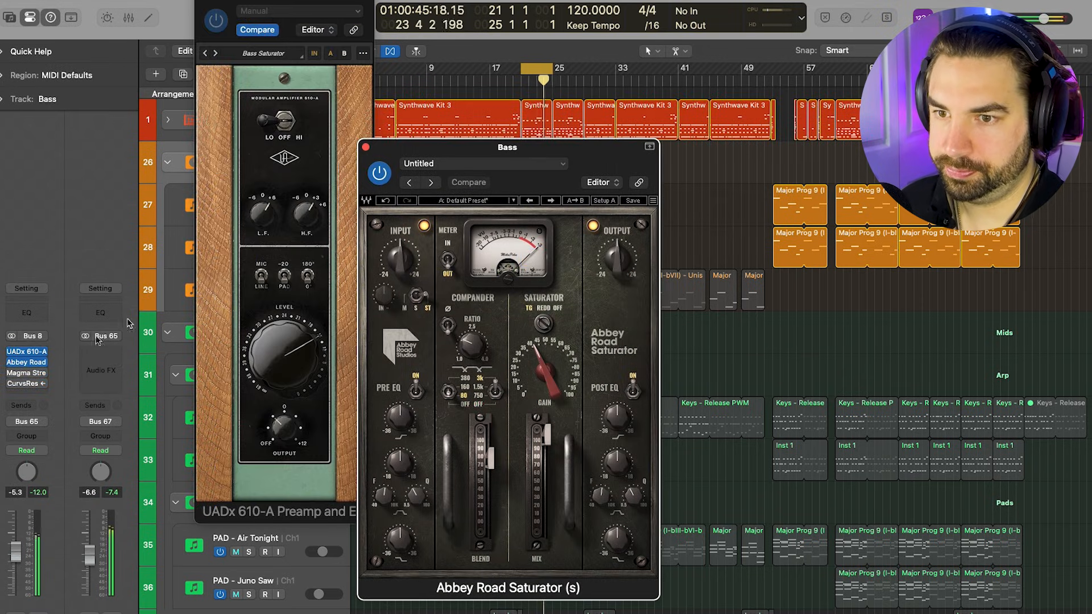
Activate Magma StressBox on the Bass bus, and close it and the Abbey Road Saturator
left_click(26, 373)
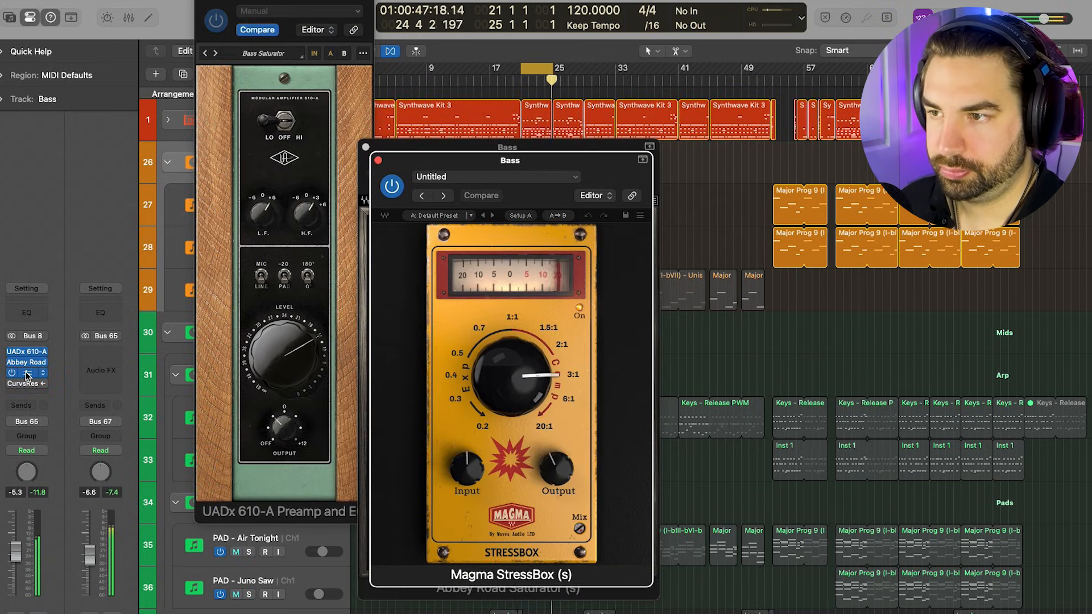
left_click(378, 160)
left_click(365, 147)
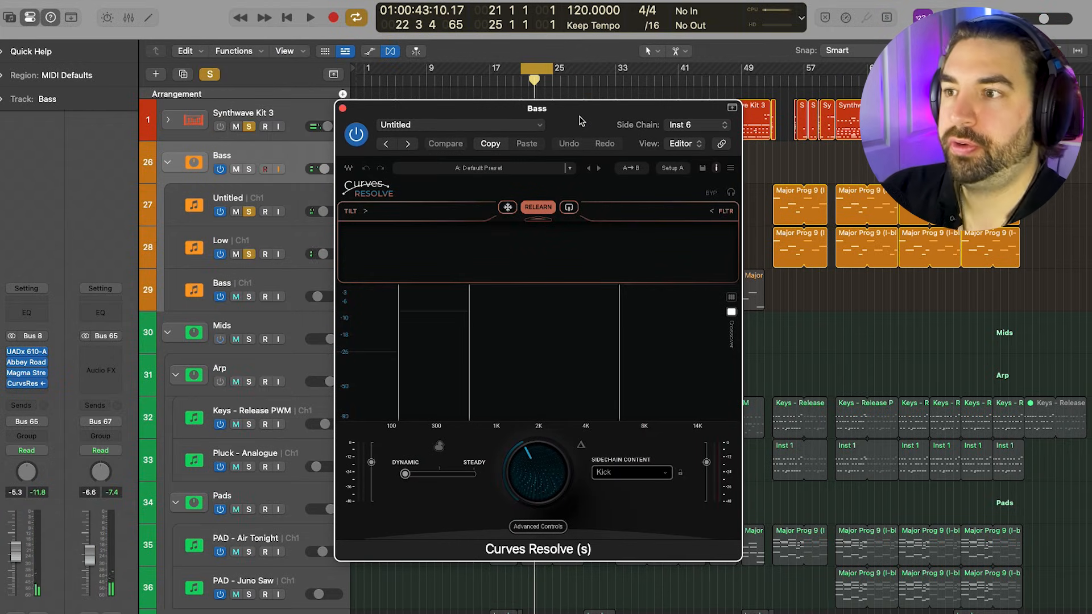
Play the Bass bus through Curves Resolve with band 1 soloed, comparing it with the Synthwave Kit 3 drums unsoloed and soloed
left_click_drag(580, 120, 876, 102)
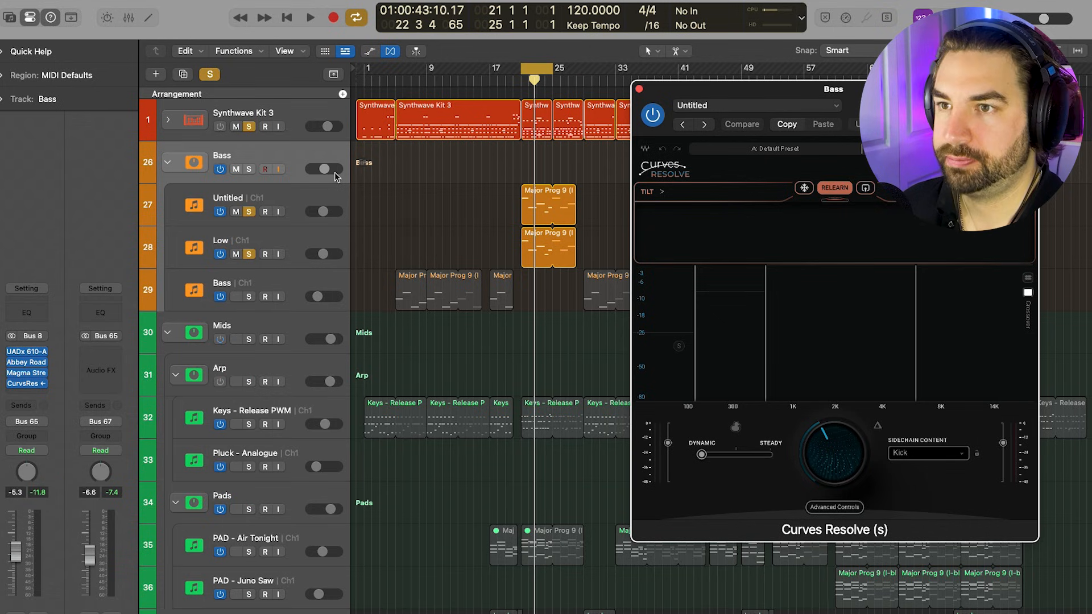
key("space")
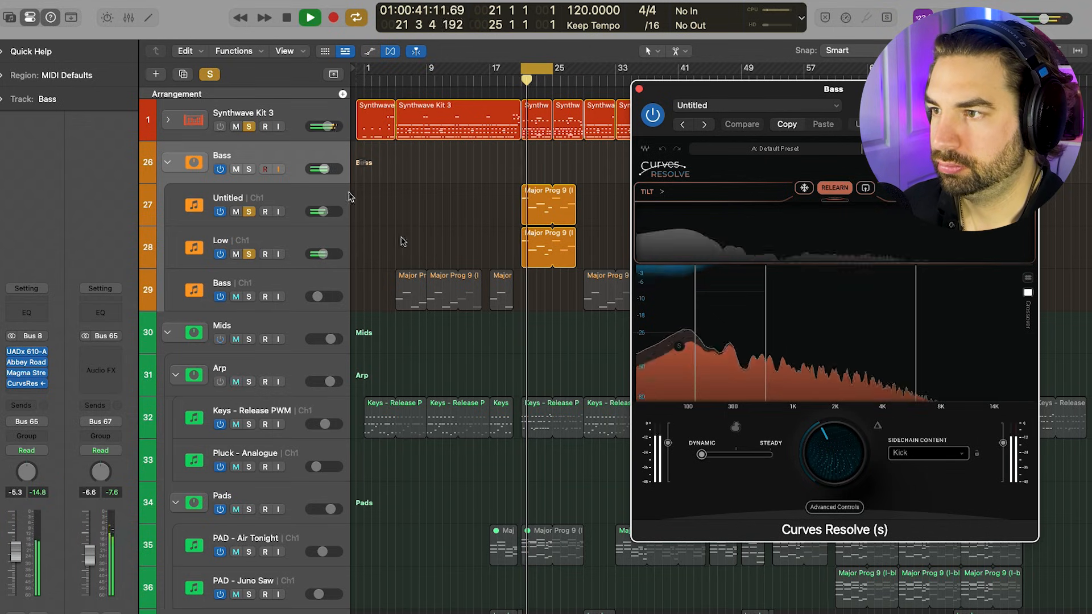
left_click(679, 346)
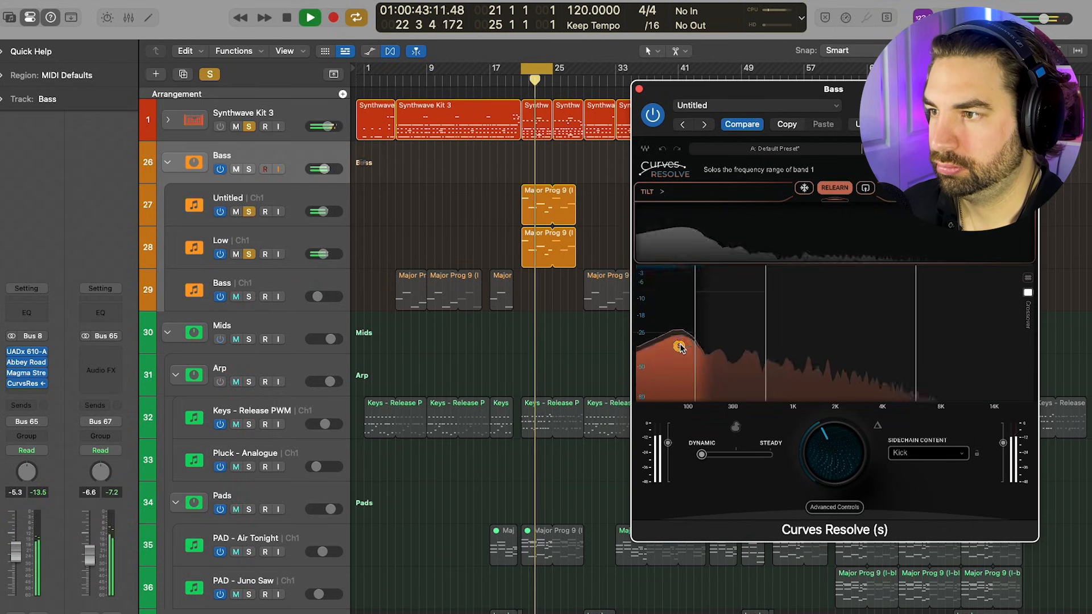
left_click(246, 126)
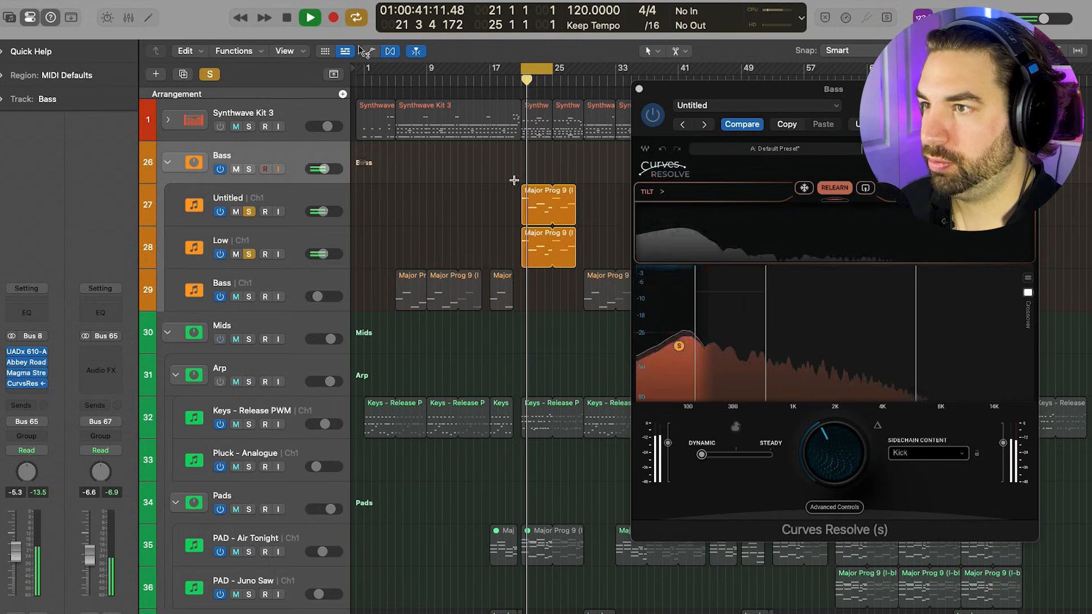
left_click(249, 126)
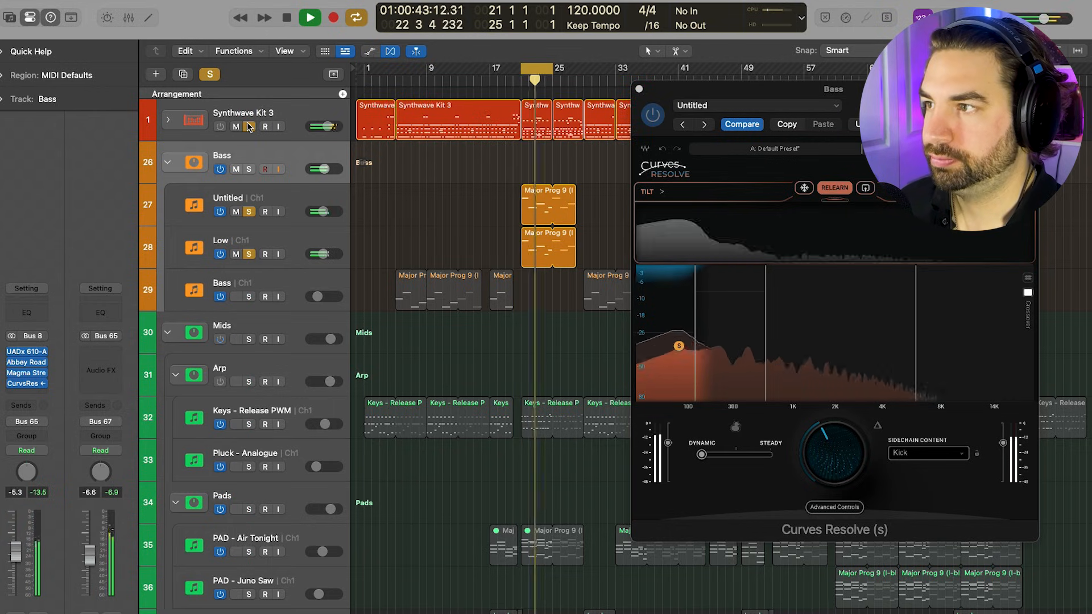
Unsolo band 1 in Curves Resolve on the Bass bus, close the plug-in and stop playback
left_click(679, 348)
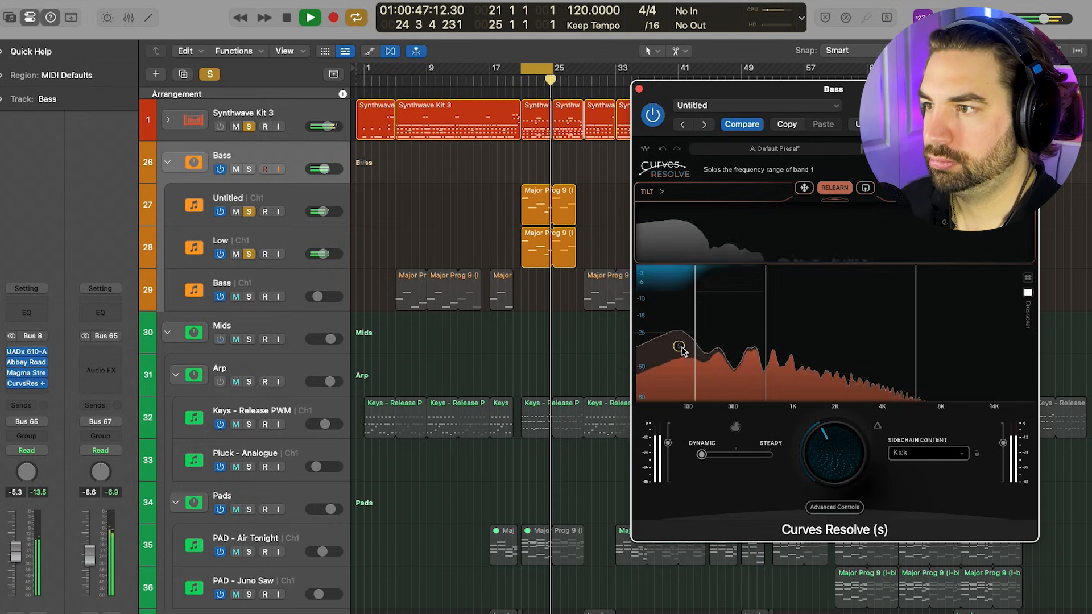
left_click(639, 89)
key("space")
Solo the Bass track below the Low layer and view its Vital synth settings
left_click(249, 296)
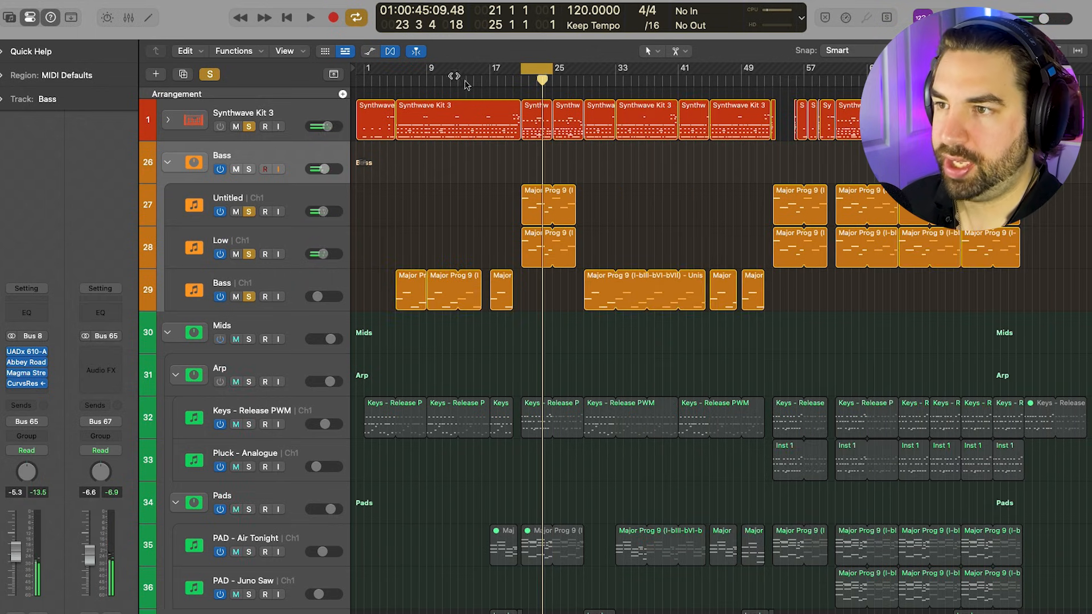
left_click(443, 81)
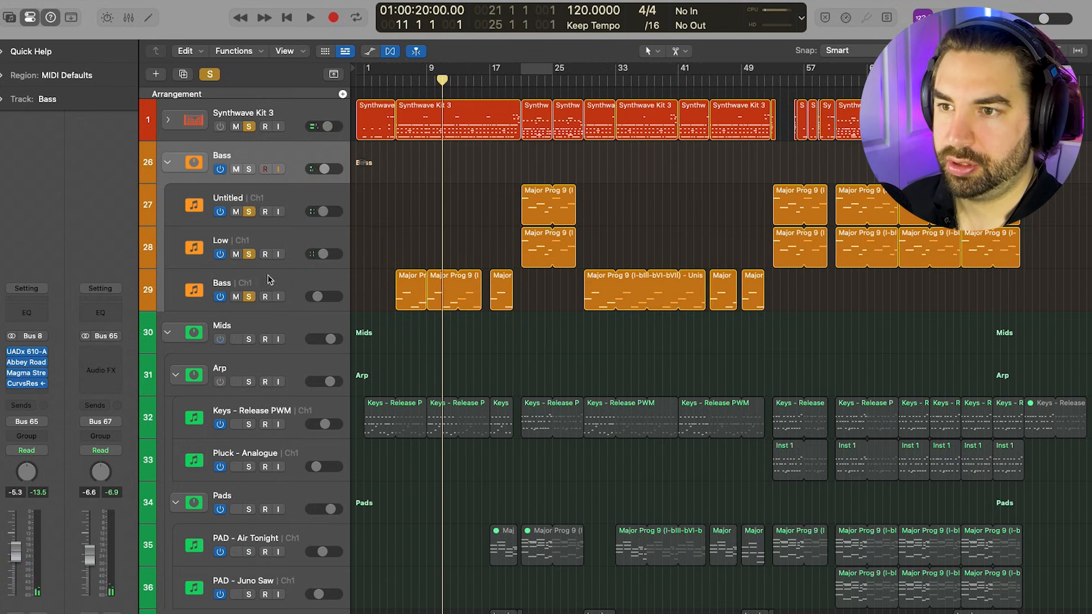
left_click(268, 280)
left_click(24, 336)
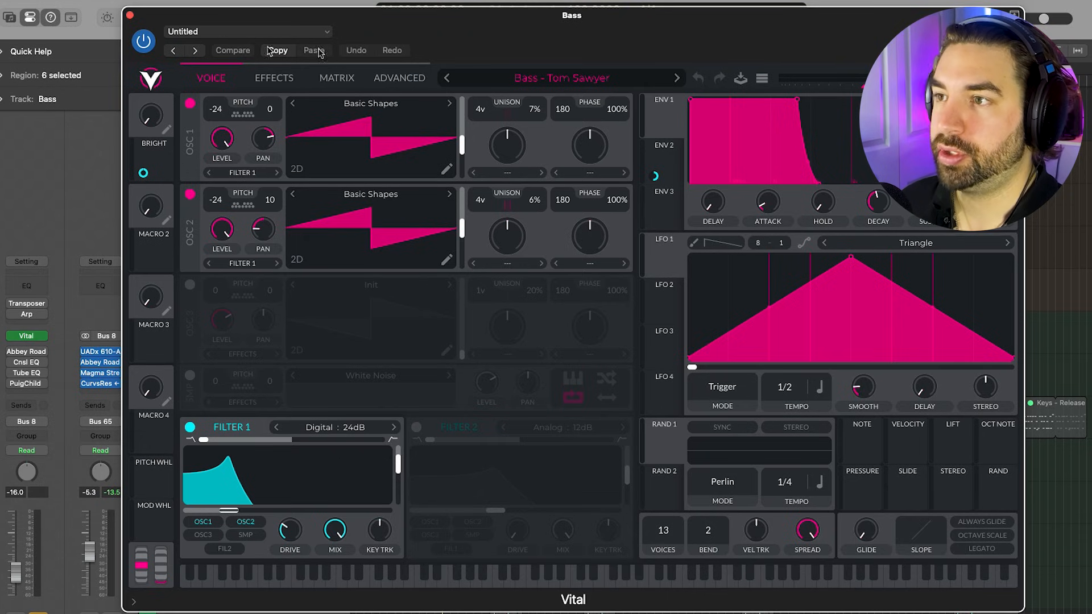
left_click(130, 16)
Play from bar 9 and activate the Abbey Road Saturator and Vintage Console EQ on the single Bass track, closing each plug-in
left_click_drag(444, 79, 428, 81)
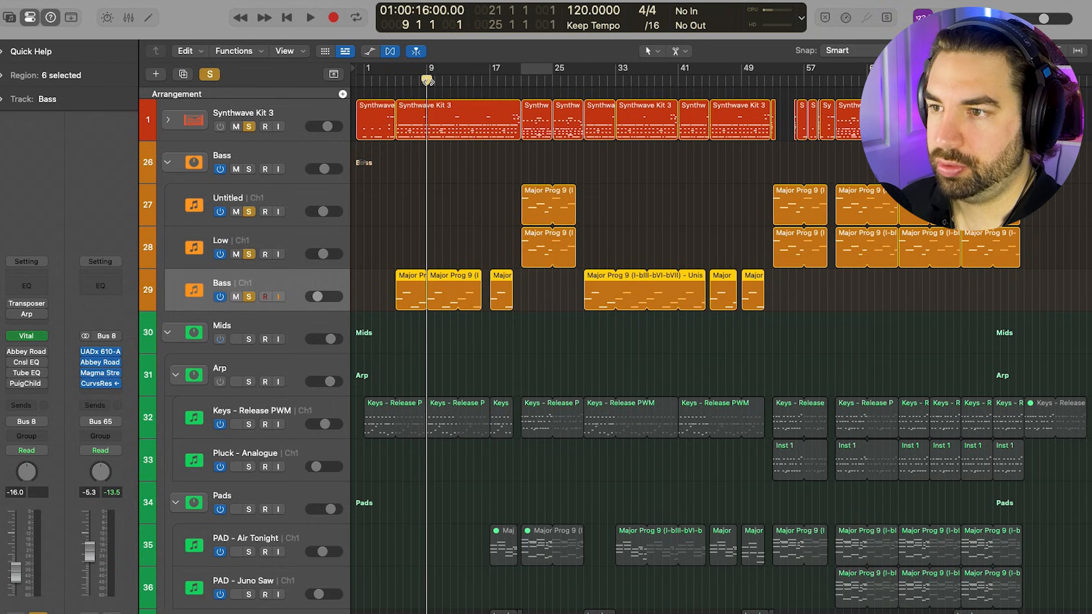
key("space")
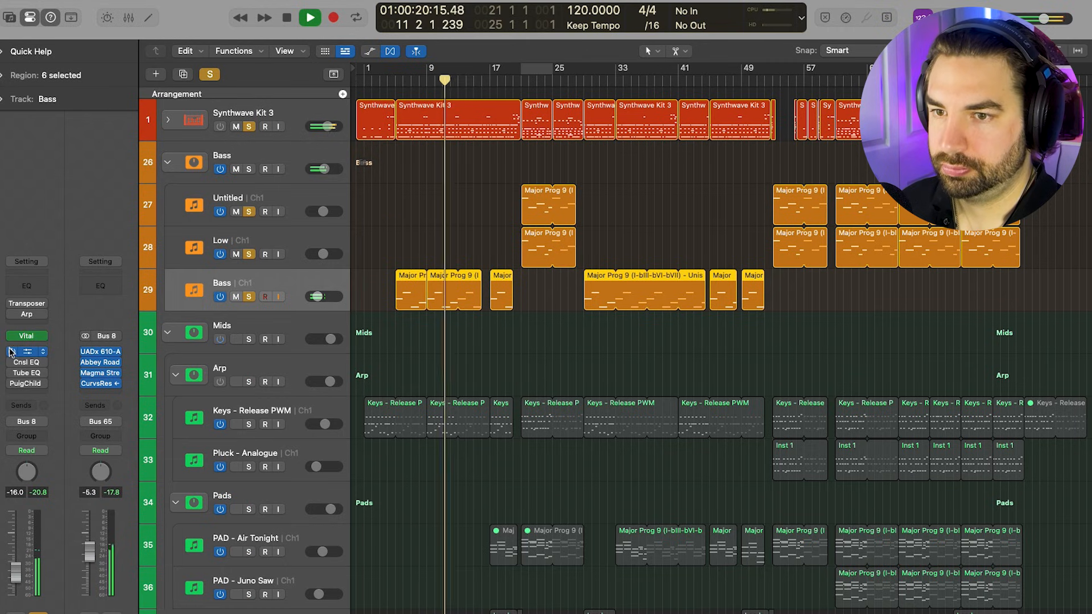
left_click(26, 352)
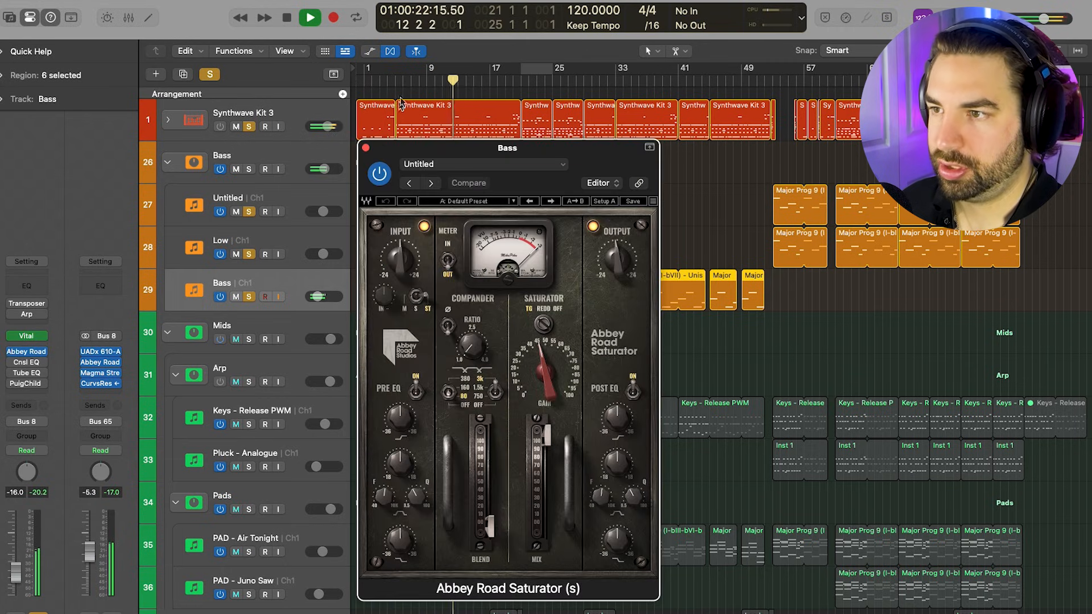
left_click(365, 148)
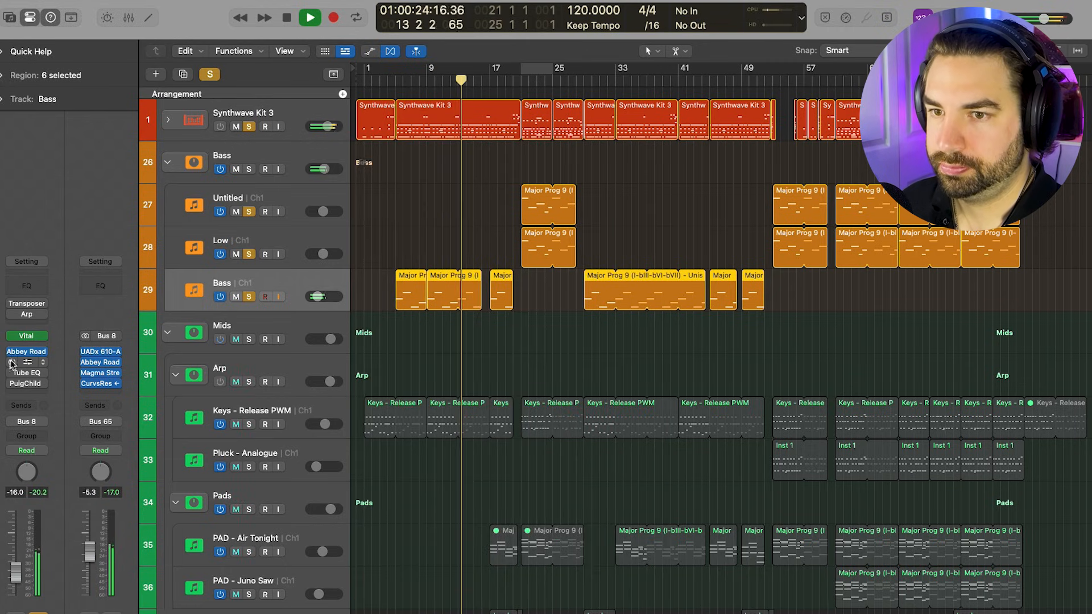
left_click(25, 363)
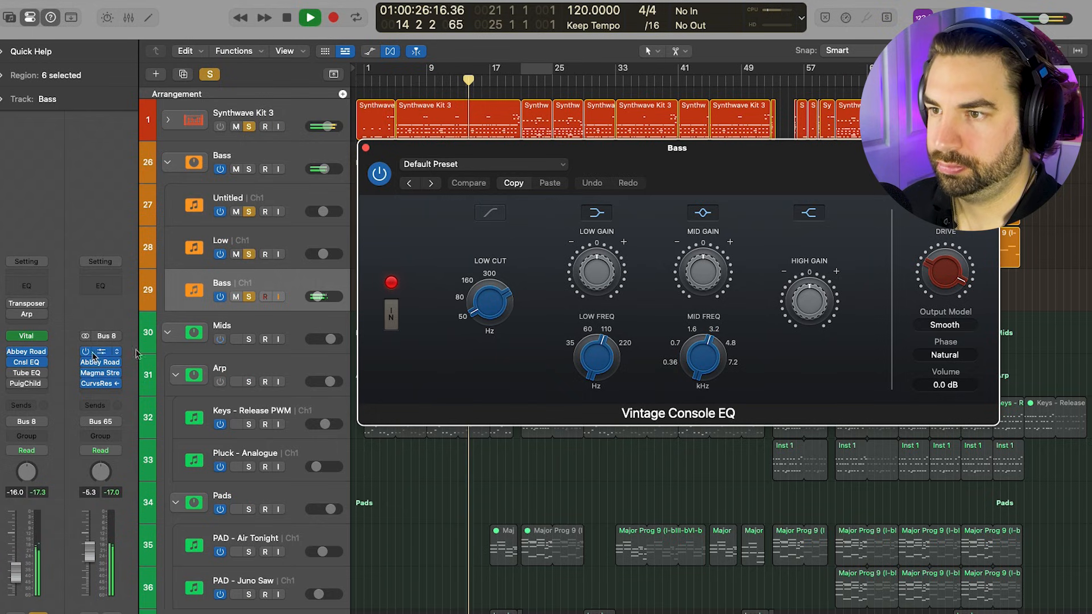
left_click(366, 148)
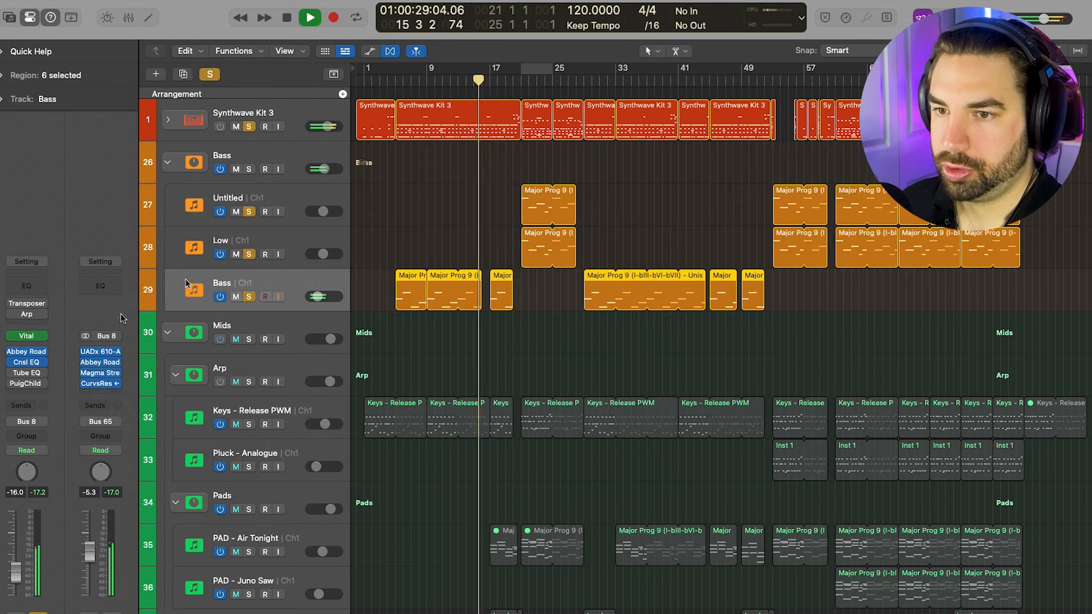
Activate the Vintage Tube EQ and PuigChild 670 on the single Bass track, closing each plug-in
left_click(20, 373)
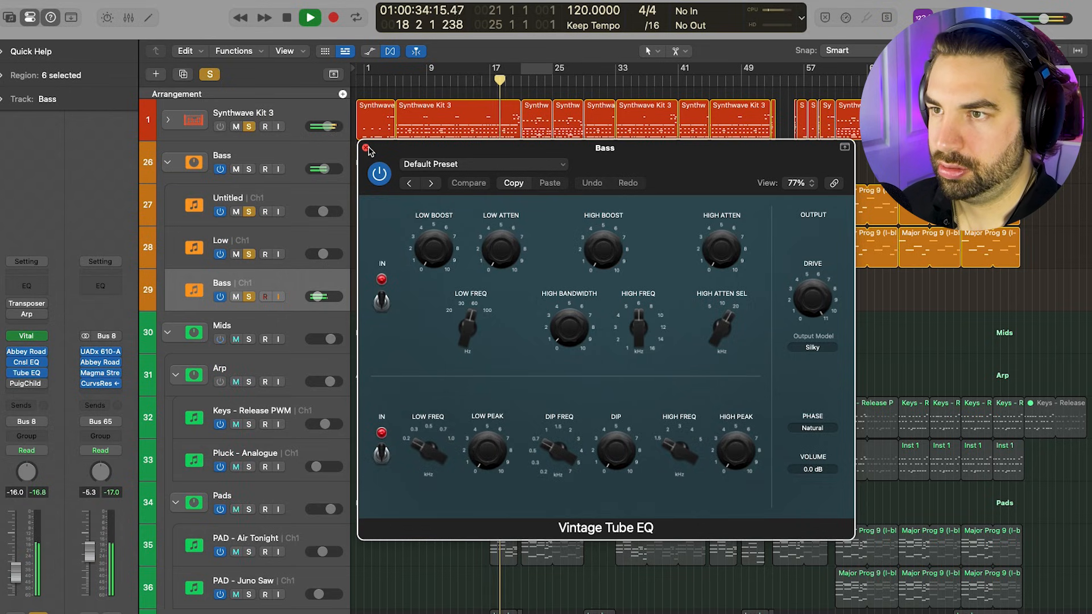
left_click(366, 149)
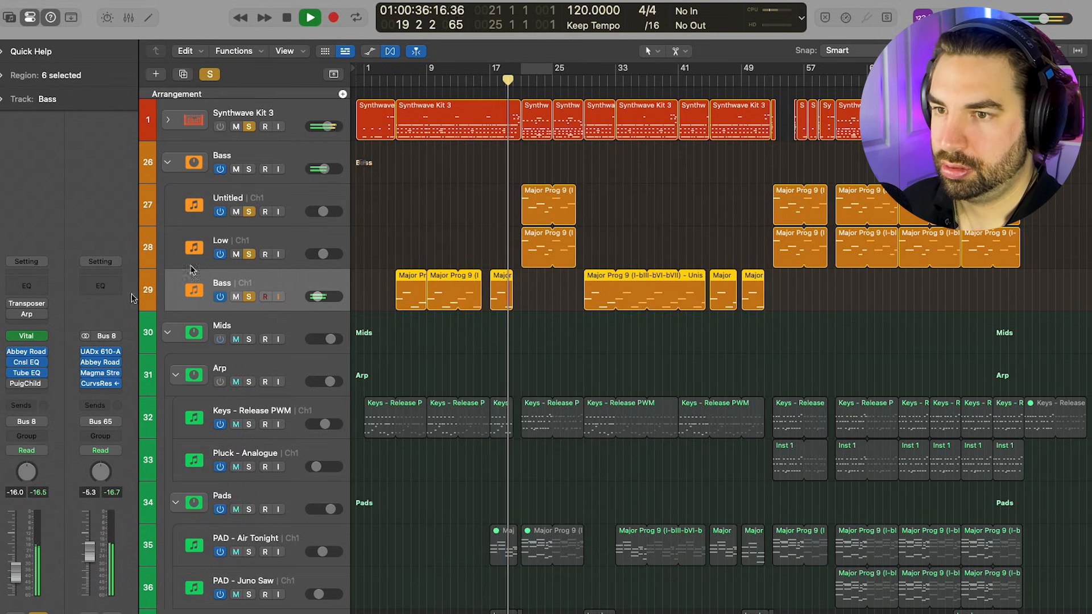
left_click(18, 383)
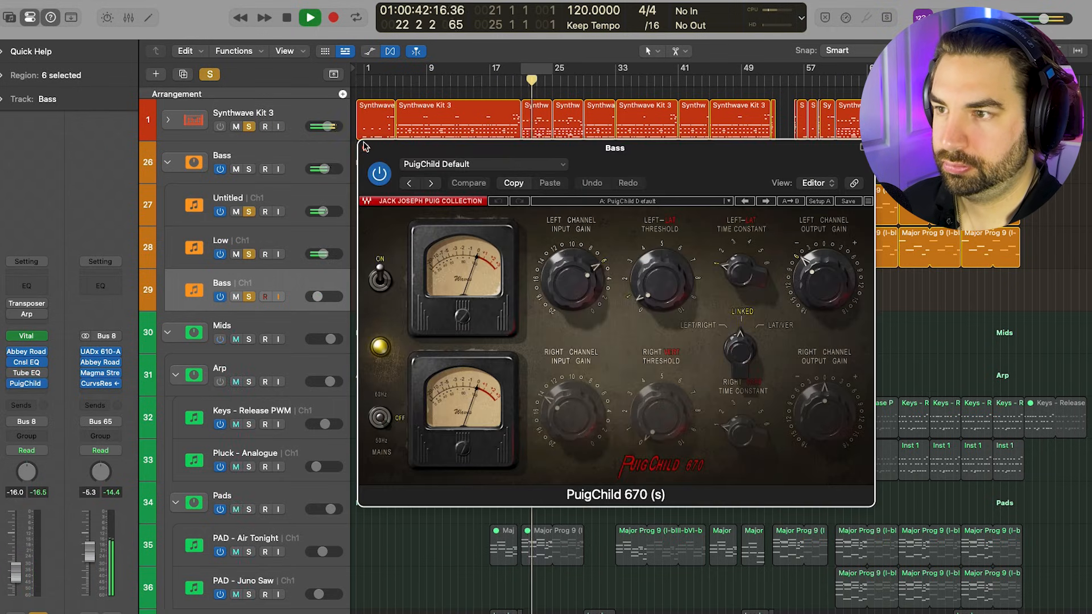
left_click(364, 146)
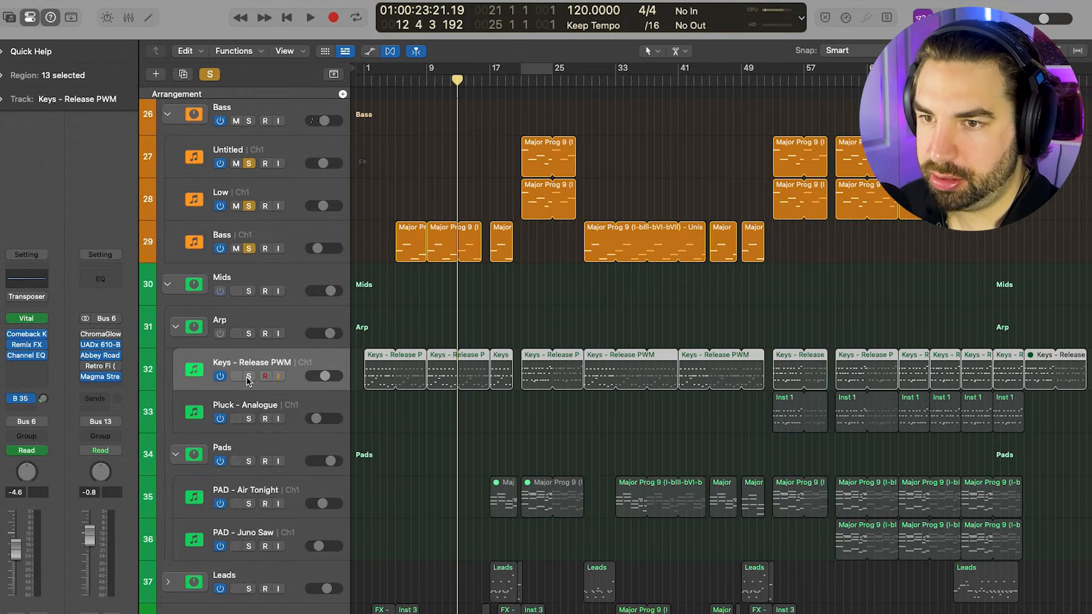
Solo the Keys - Release PWM track and activate its Bus 35 reverb send
left_click(248, 376)
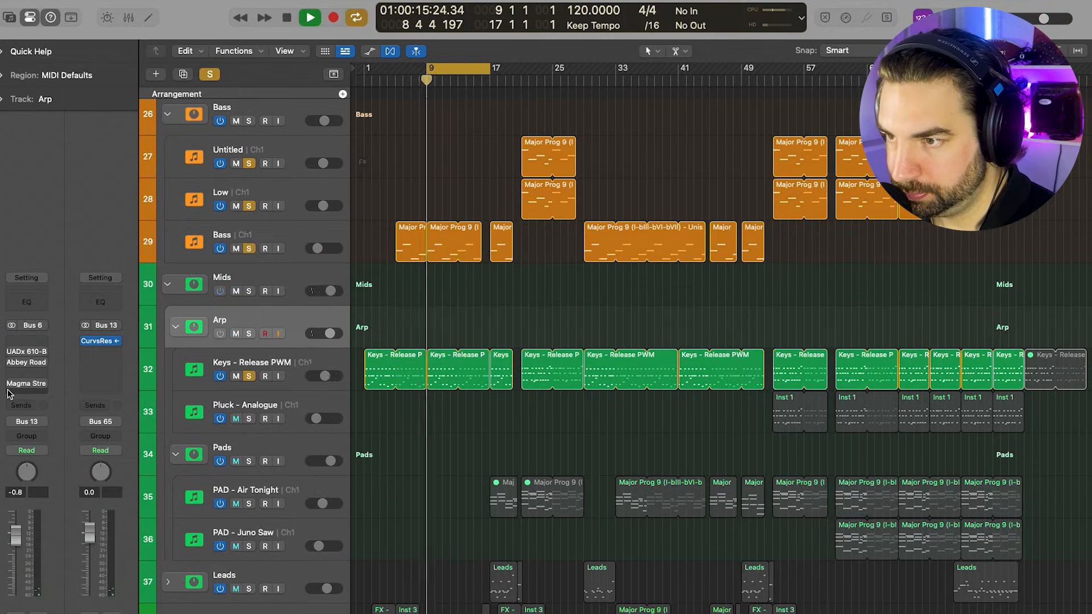
left_click(277, 364)
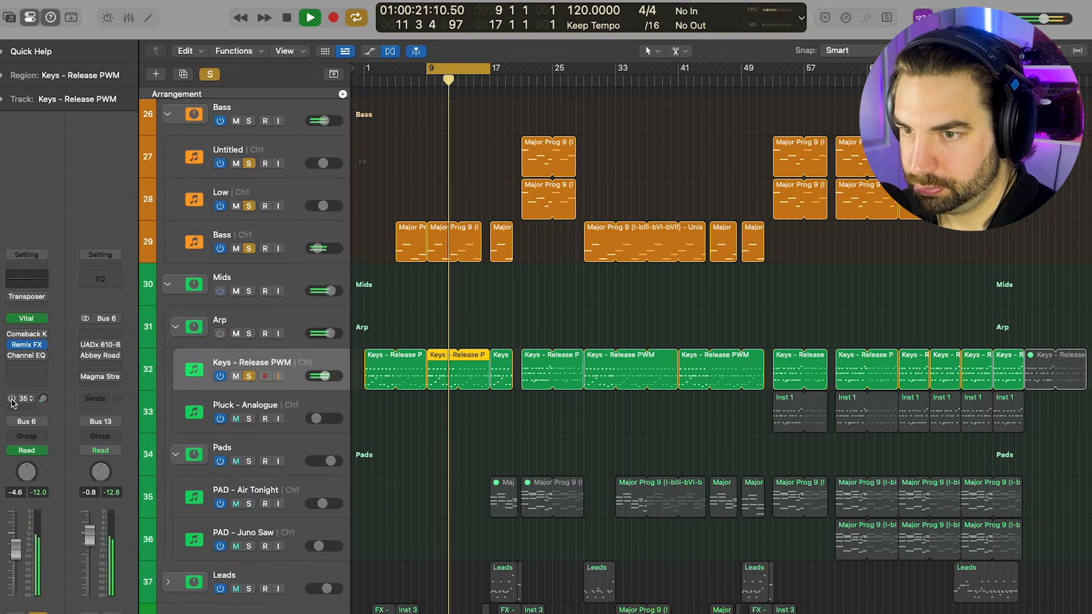
left_click(12, 399)
Check the send's Tal Verb destination and inspect the TAL Reverb 4 settings on Bus 35
left_click(21, 398)
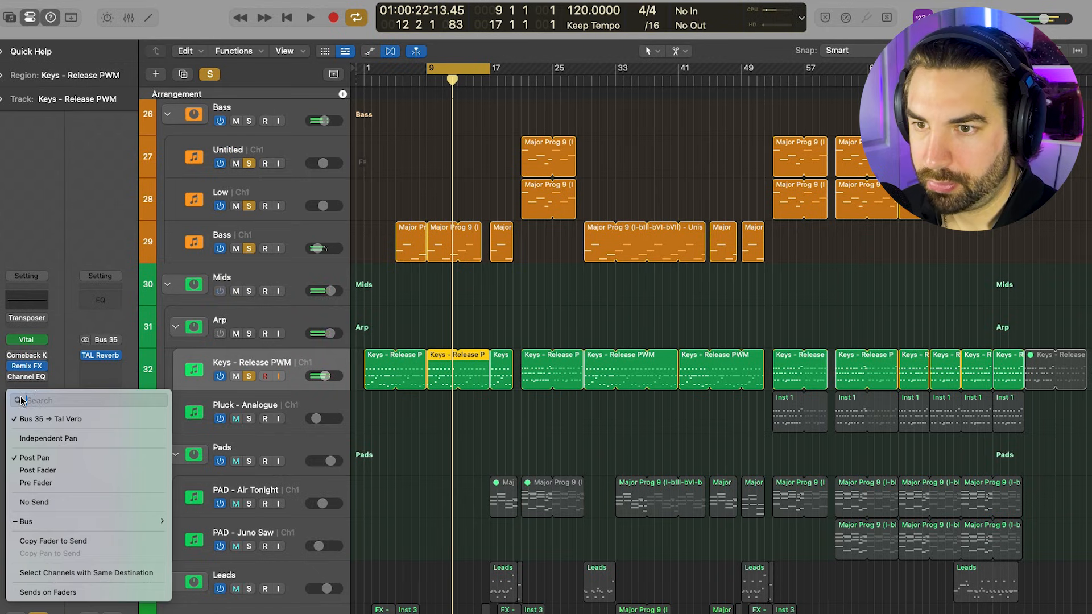
left_click(93, 377)
left_click(102, 357)
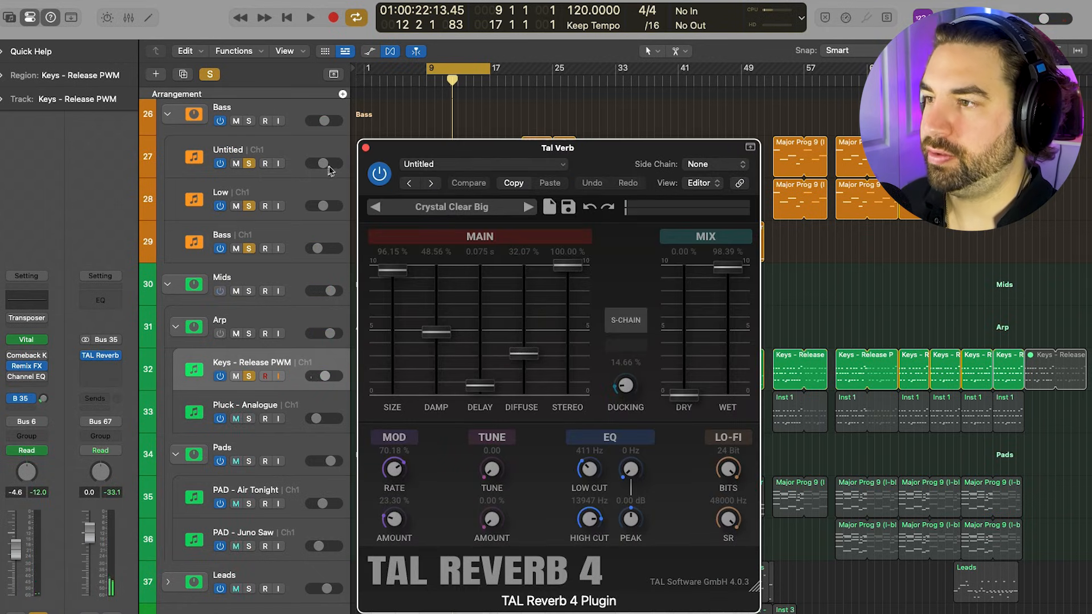
left_click(366, 149)
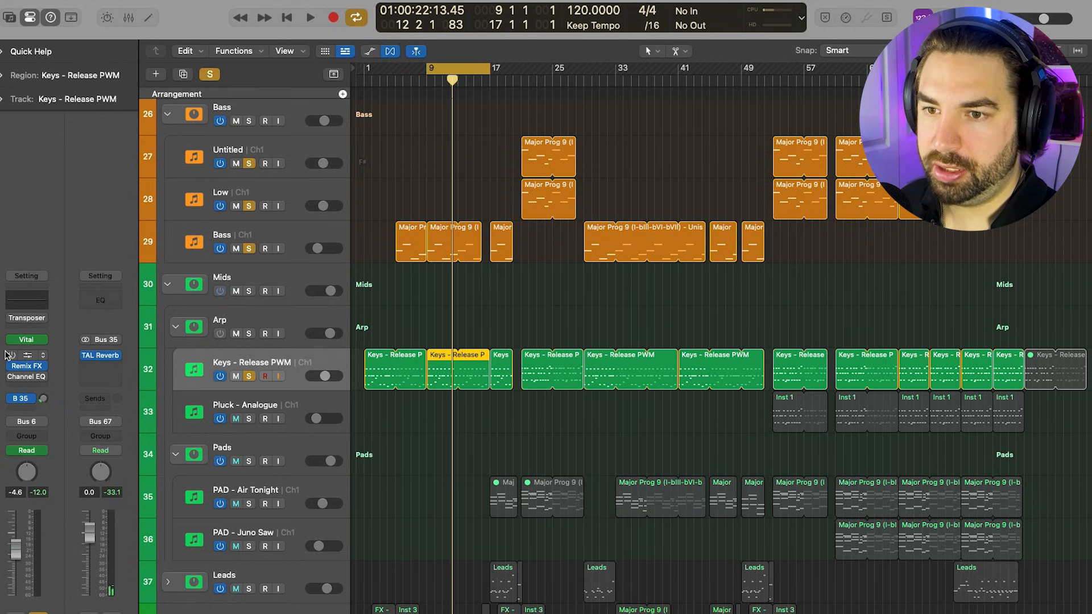
Activate the Comeback Kid delay on Keys - Release PWM, listen to it in playback and close it
left_click(30, 357)
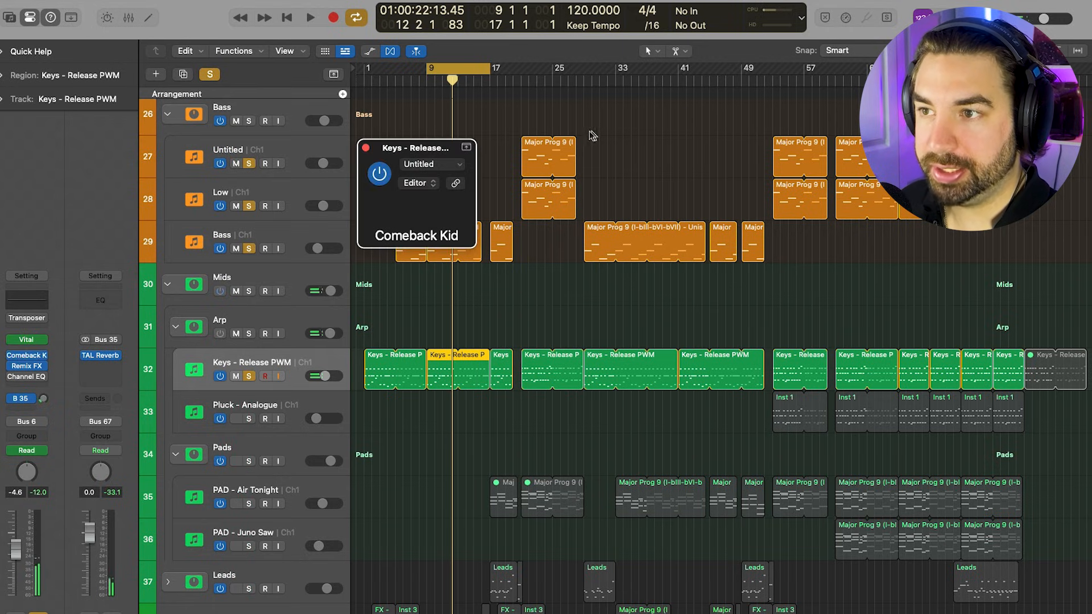
left_click_drag(746, 150, 742, 136)
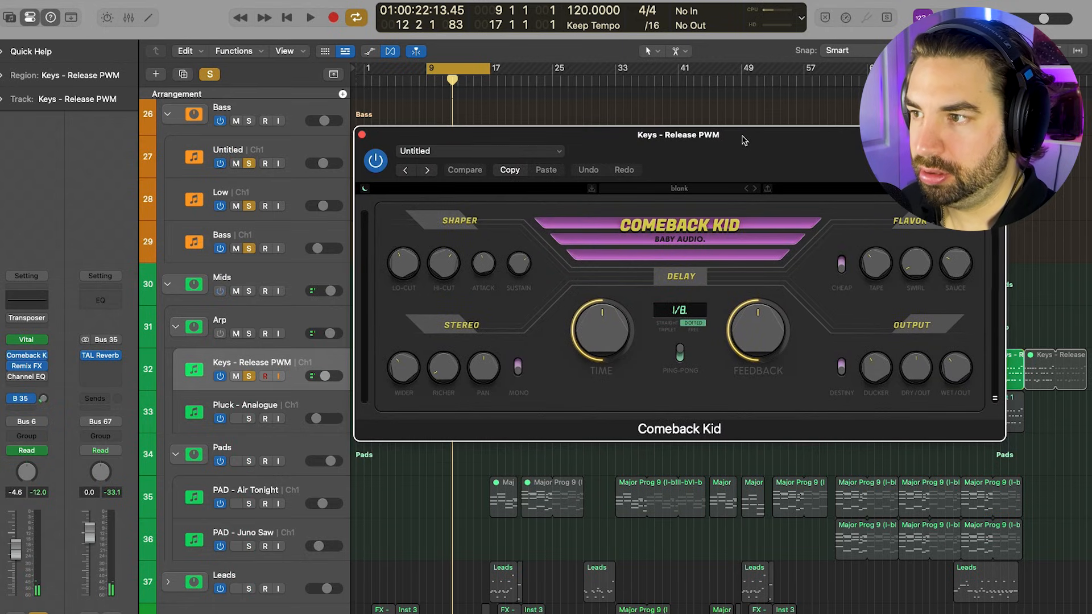
key("space")
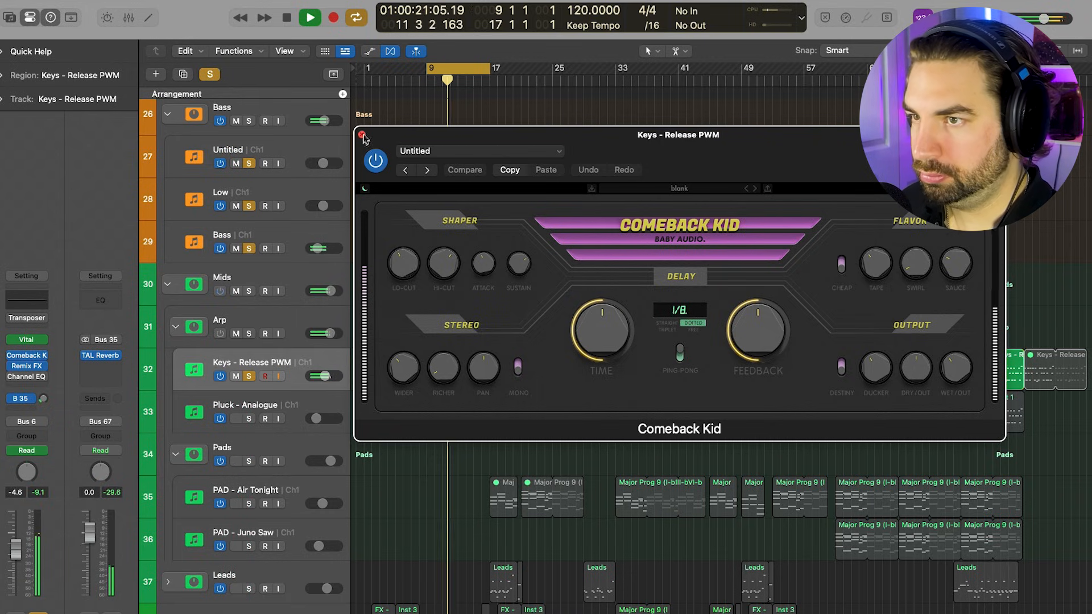
left_click(362, 135)
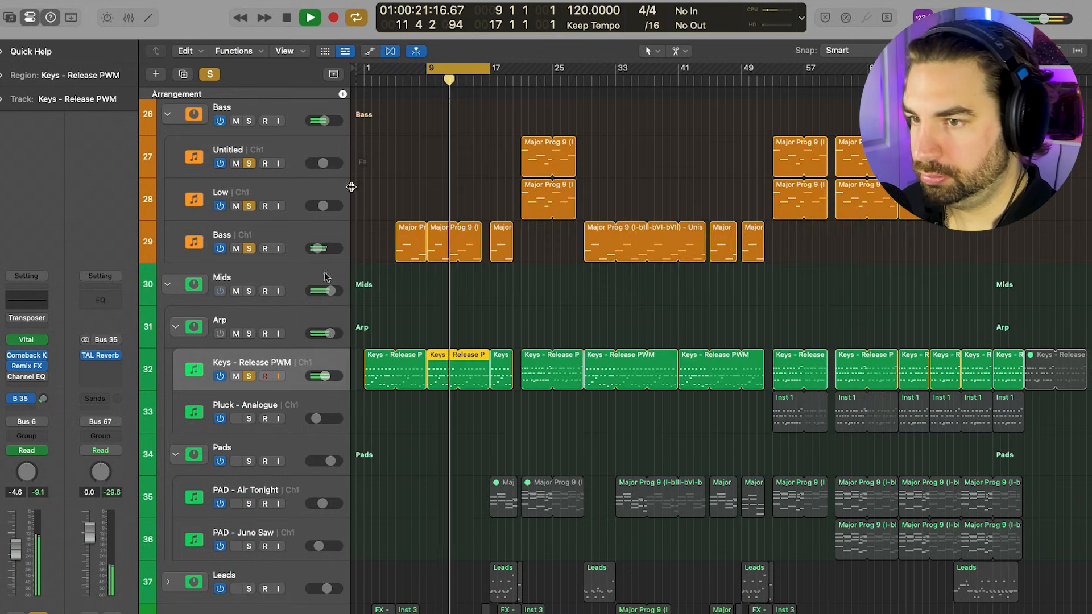
Activate the Channel EQ on Keys - Release PWM, view its Remix FX plug-in, and play the end of the bar 9–17 cycle
left_click(23, 378)
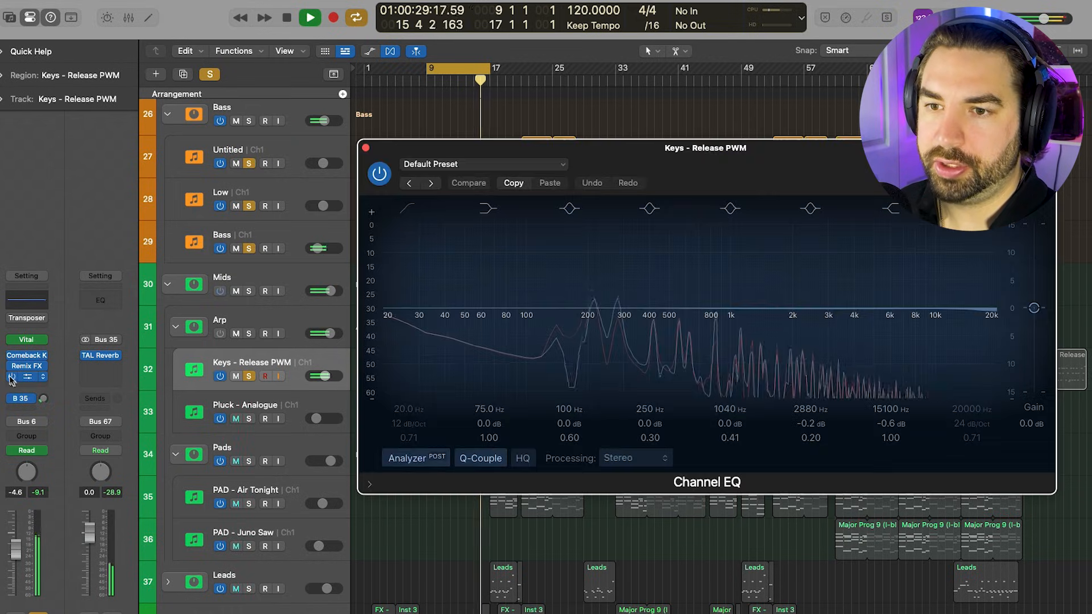
left_click(366, 147)
left_click(36, 364)
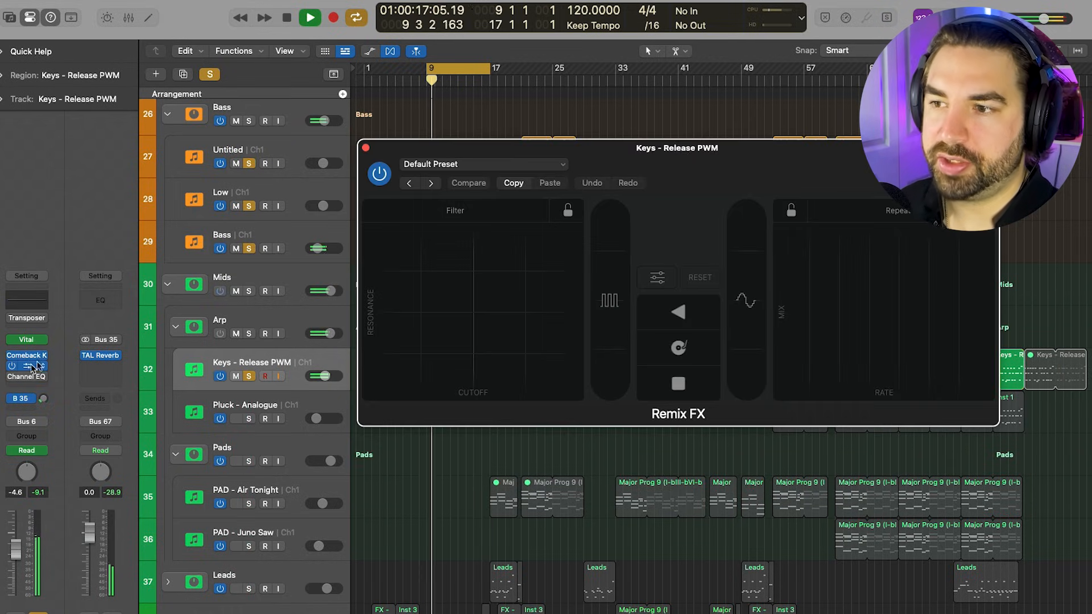
left_click(366, 147)
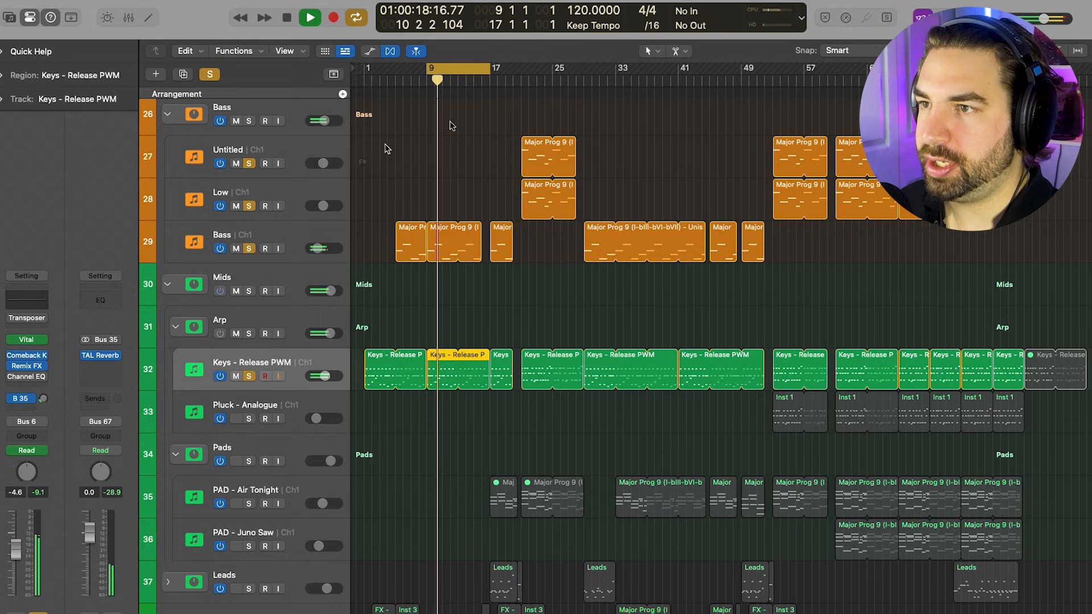
left_click(472, 83)
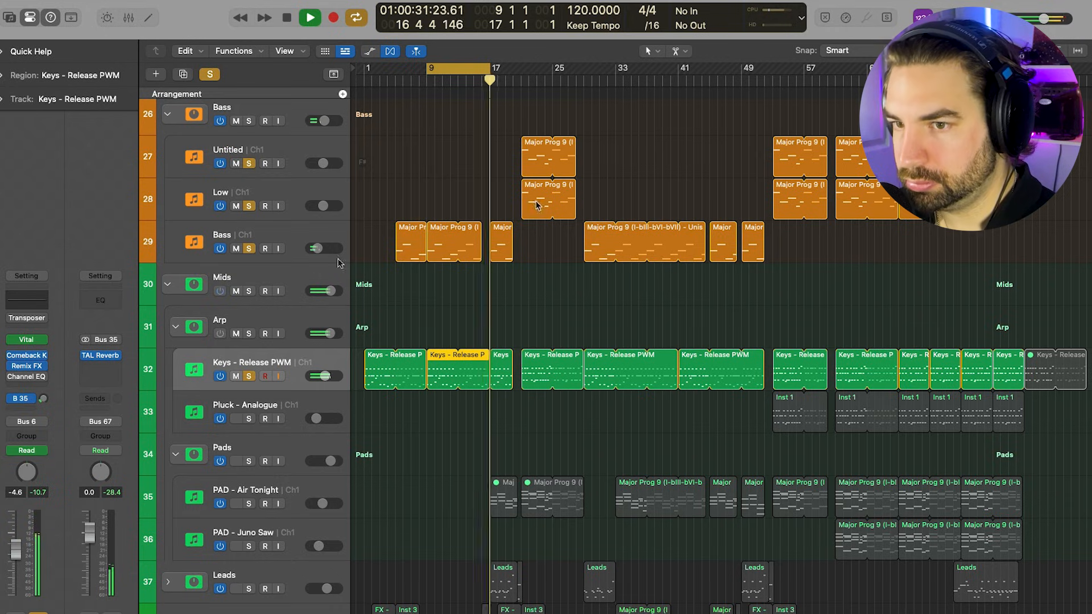
Activate the UADx 610-B preamp and Abbey Road Saturator on the Arp bus during playback
left_click(277, 324)
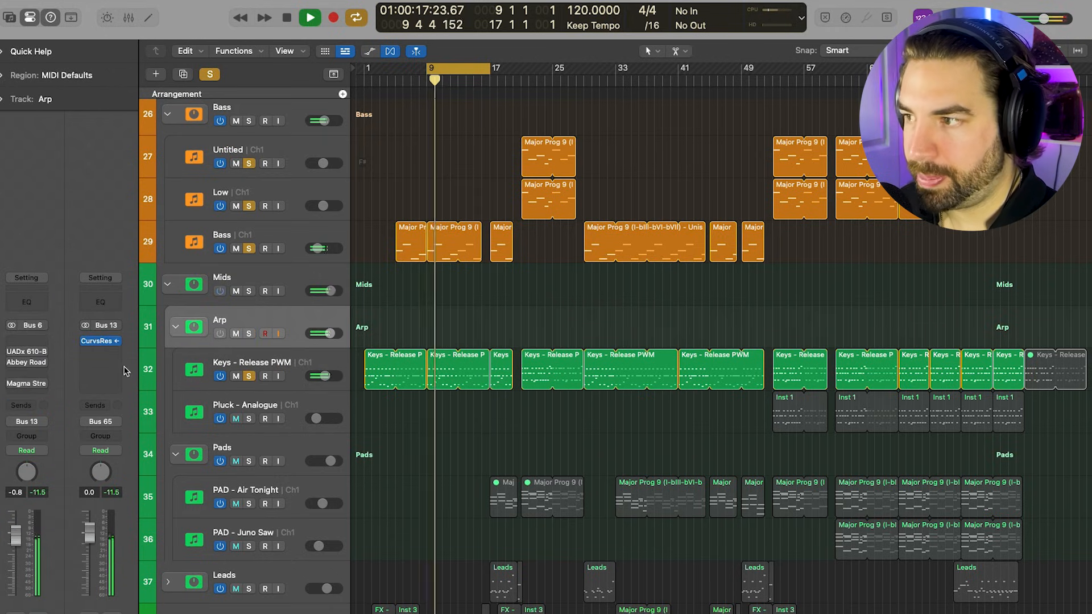
left_click(29, 352)
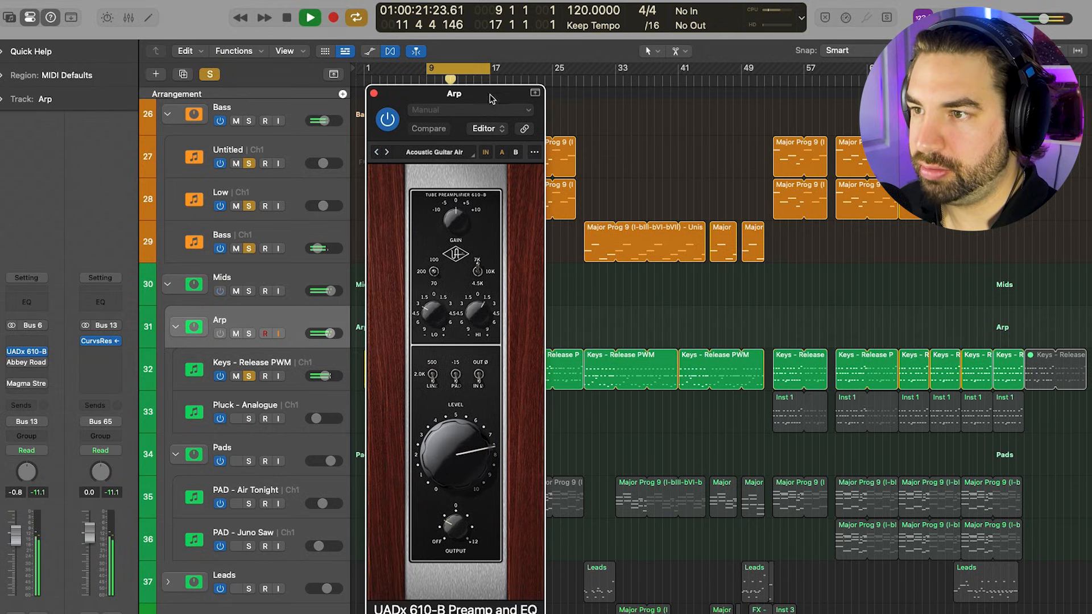
left_click(374, 94)
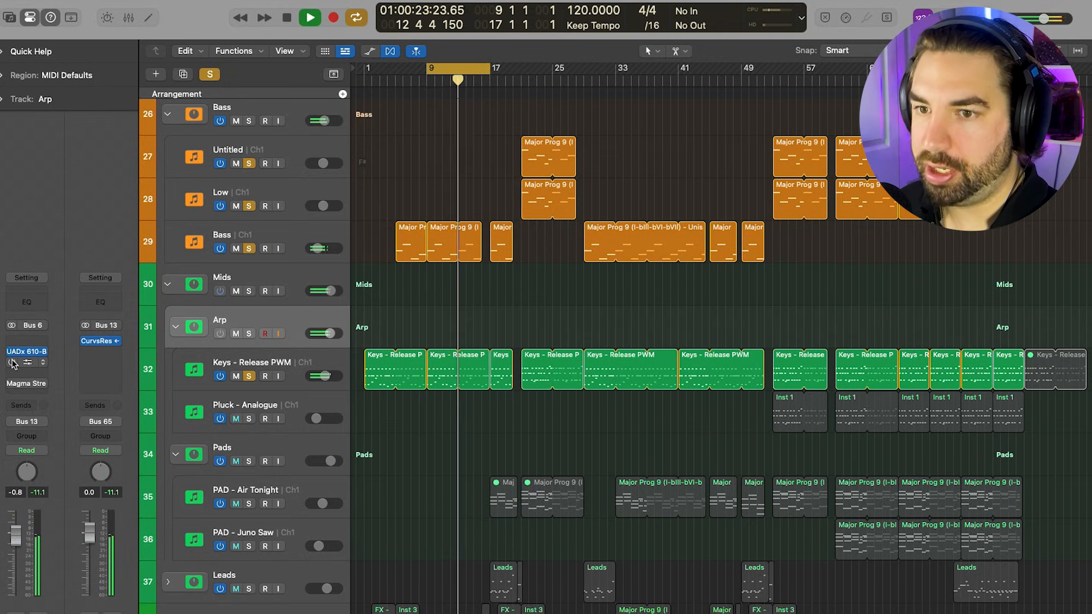
left_click(29, 364)
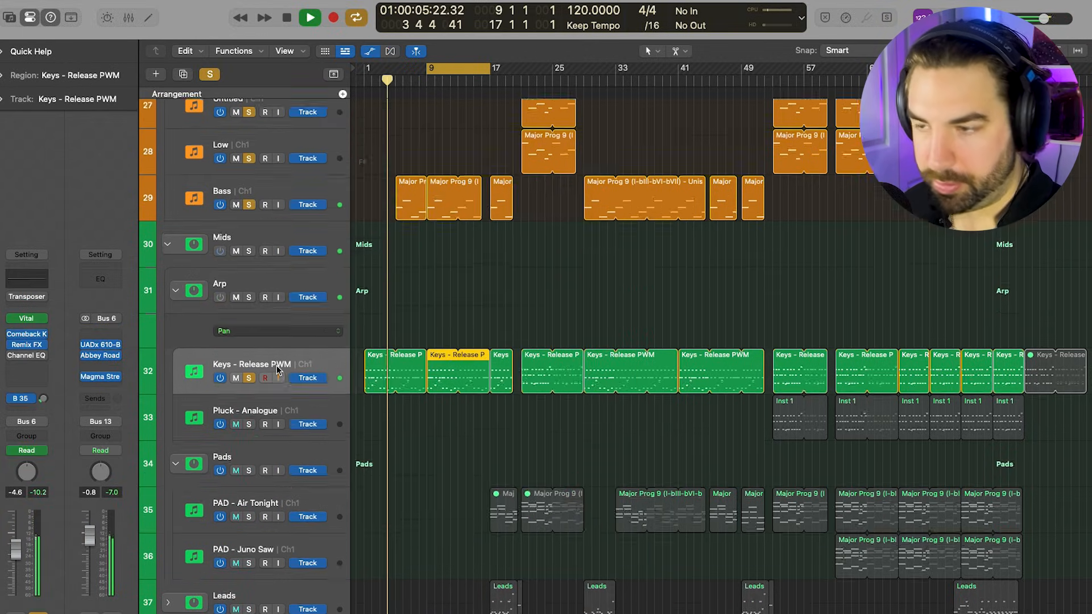
Show track automation and expand the Keys - Release PWM lanes to examine its Gater Rate and other effect automation
key("a")
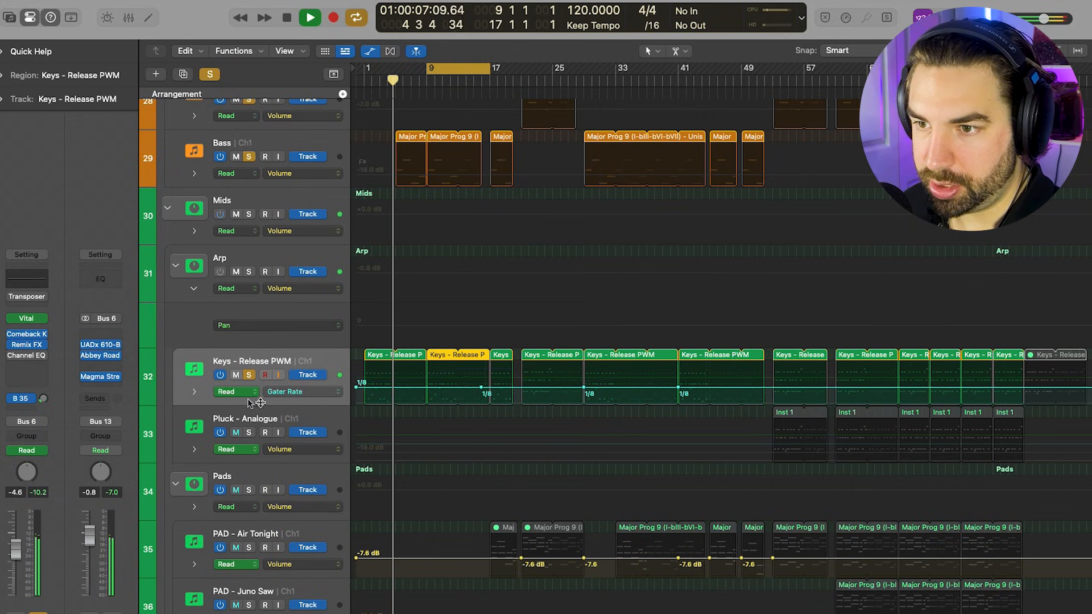
left_click(194, 392)
scroll(628, 396, "down", 3)
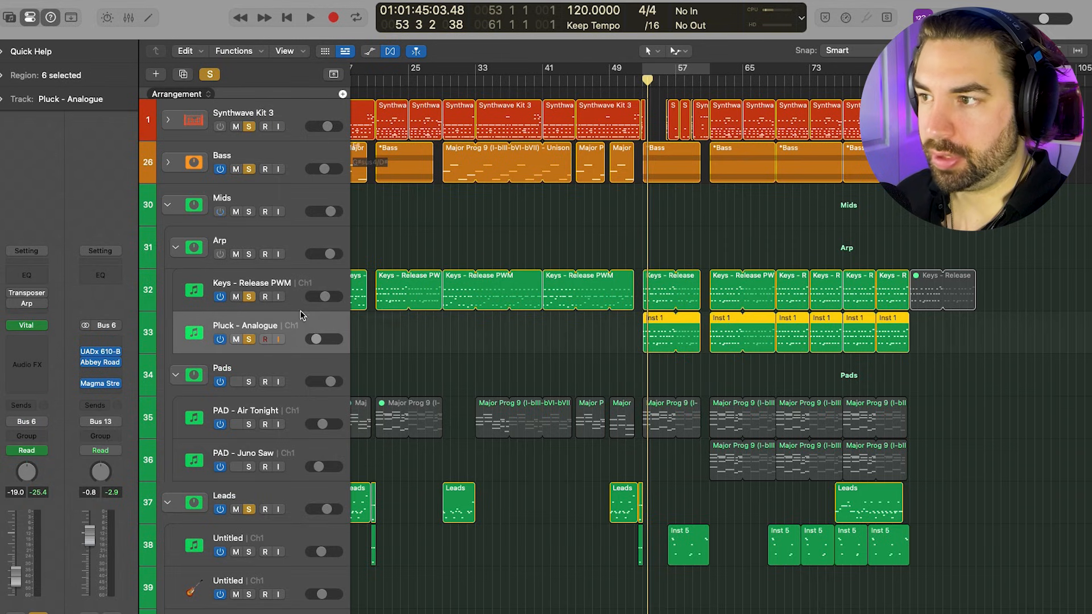
Unsolo the Keys - Release PWM track, leaving Pluck - Analogue as the only soloed arp part
scroll(631, 284, "up", 3)
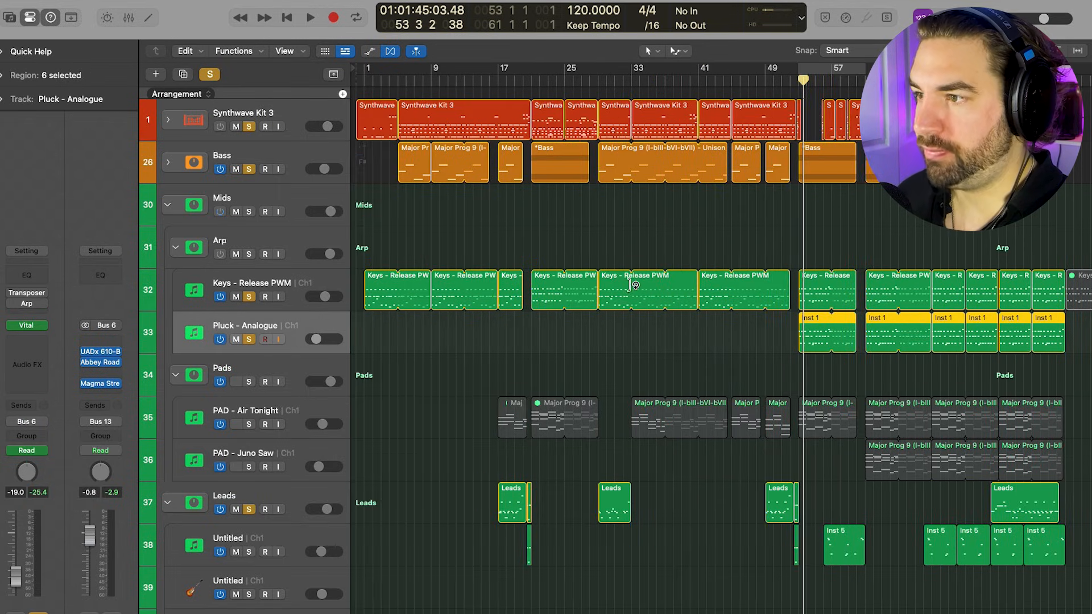
scroll(632, 285, "right", 2)
left_click(249, 296)
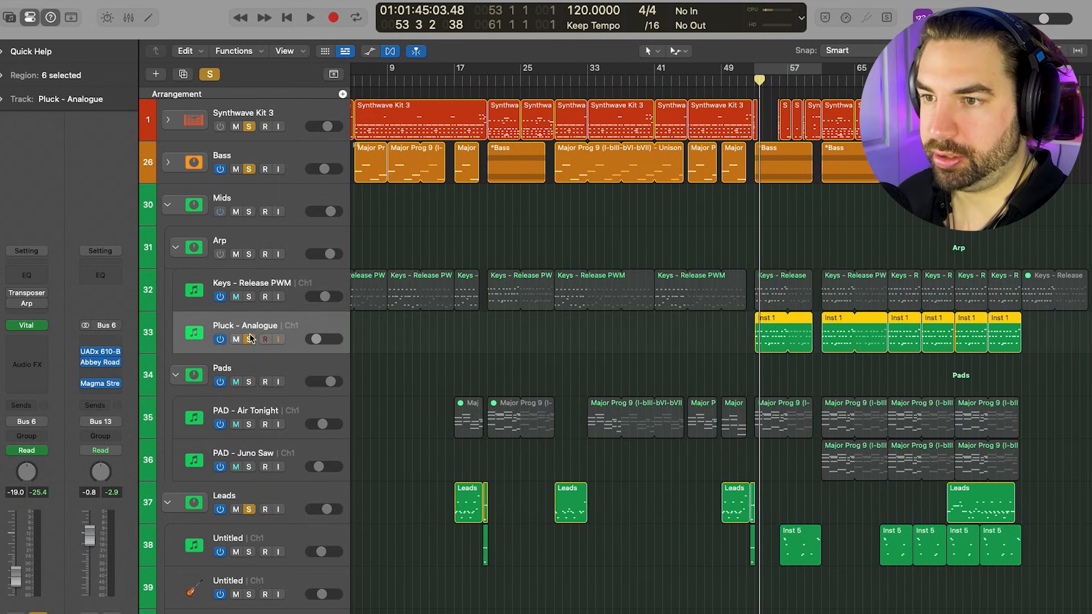
Play the cycle starting at bar 53 and unsolo Bass and Synthwave Kit 3 to isolate Pluck - Analogue
left_click(249, 339)
left_click(249, 339)
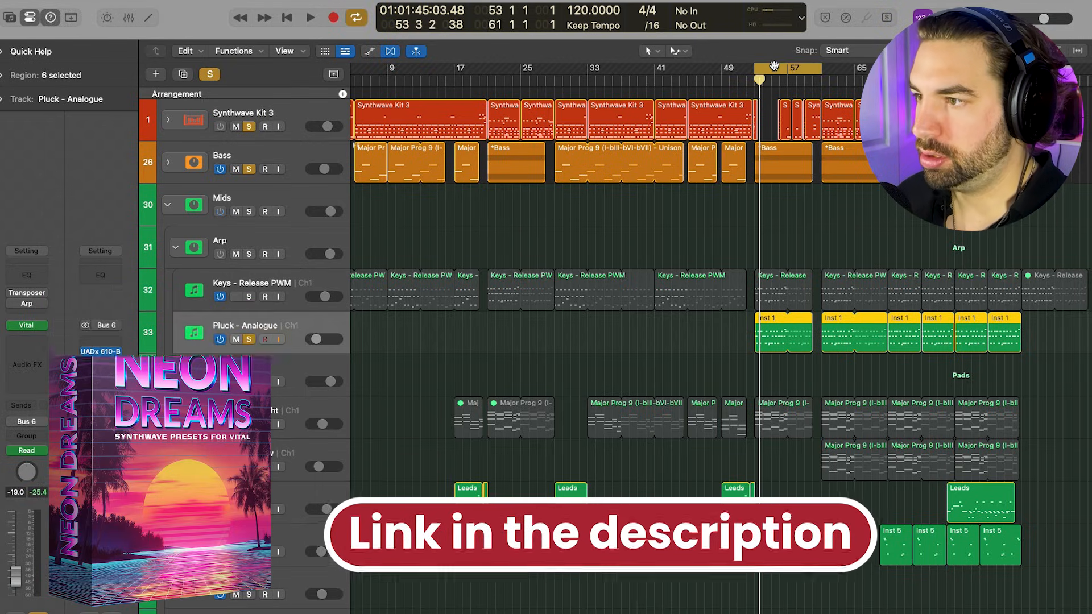
key("space")
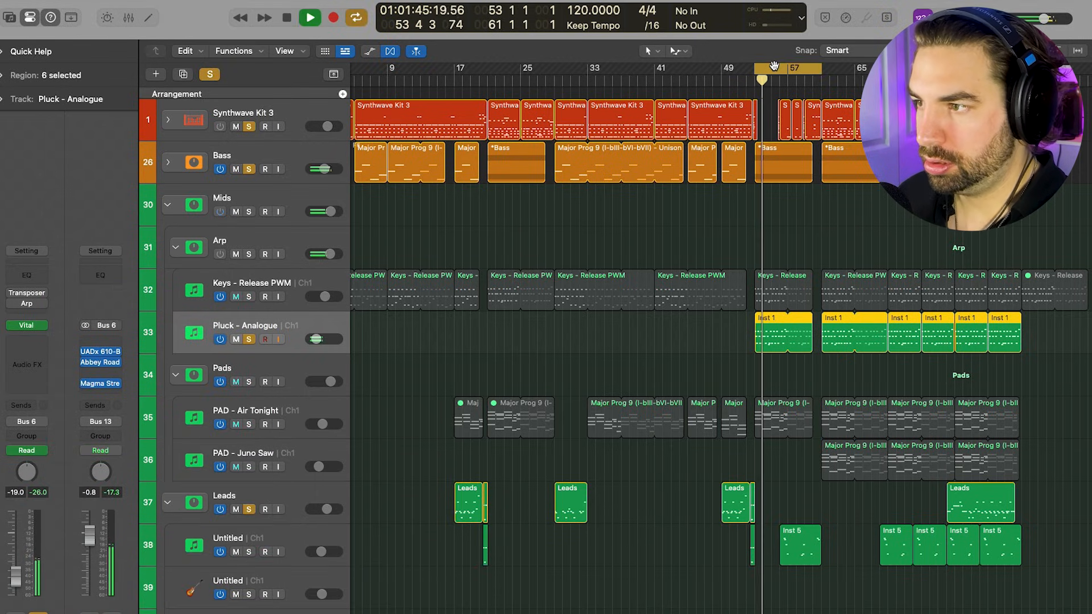
left_click(249, 170)
left_click(250, 128)
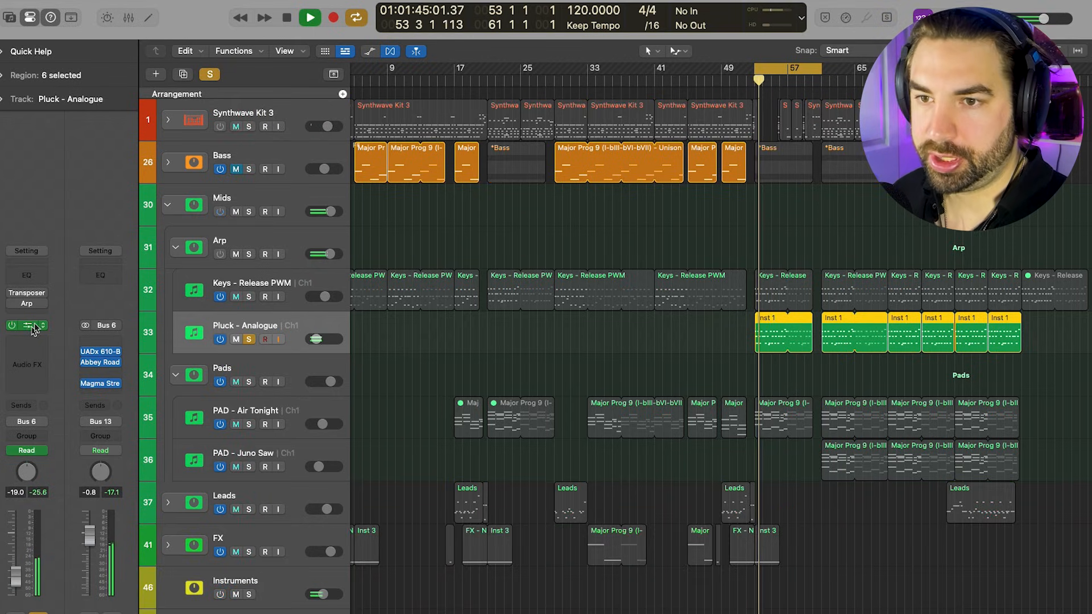
View the Vital patch on the Pluck - Analogue track during playback, then close the instrument window
left_click(32, 326)
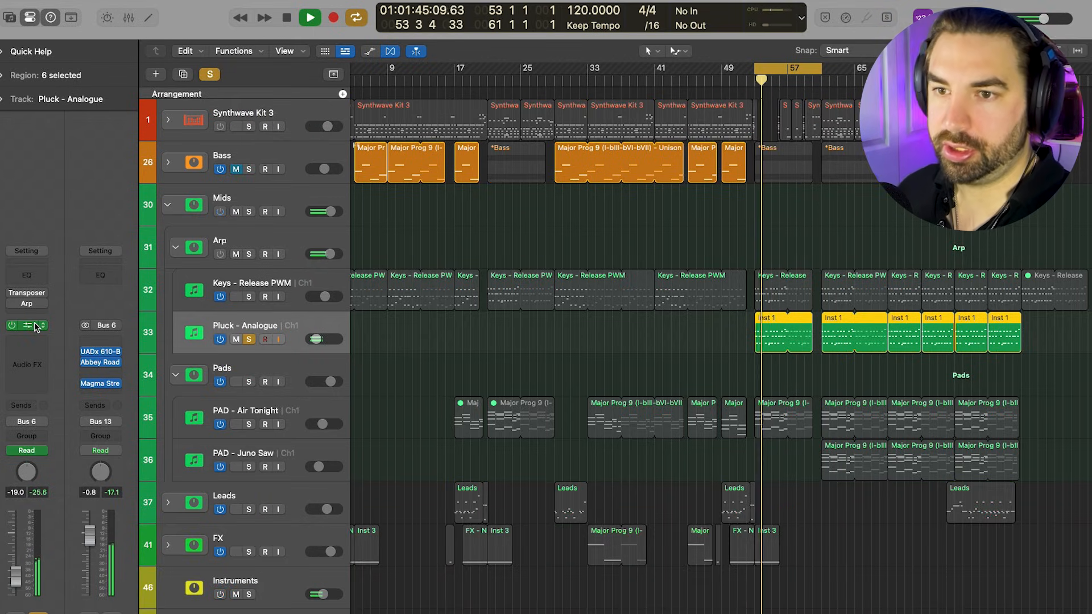
left_click_drag(699, 156, 637, 83)
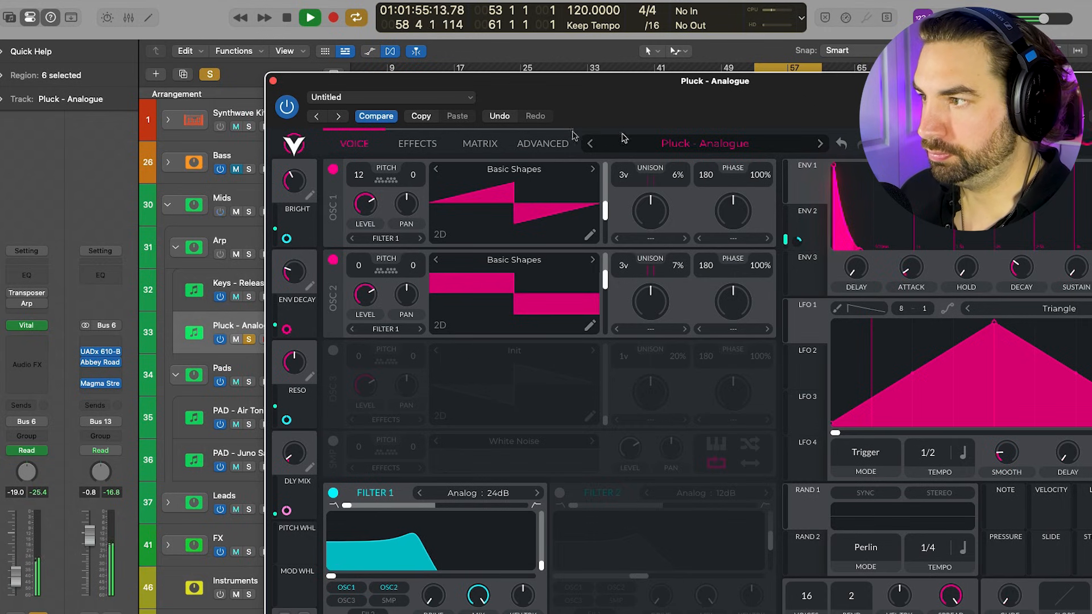
left_click(274, 81)
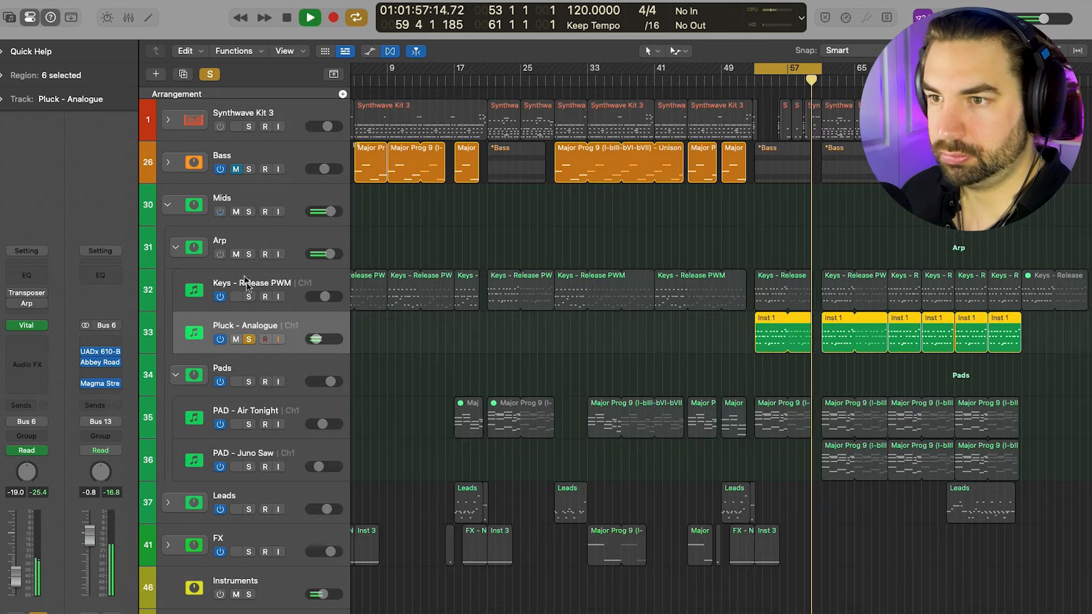
Play the bar 61–69 cycle, unsolo Keys - Release PWM, and sweep the TRAX Attack on Pluck - Analogue up to 15.0 dB
left_click(249, 297)
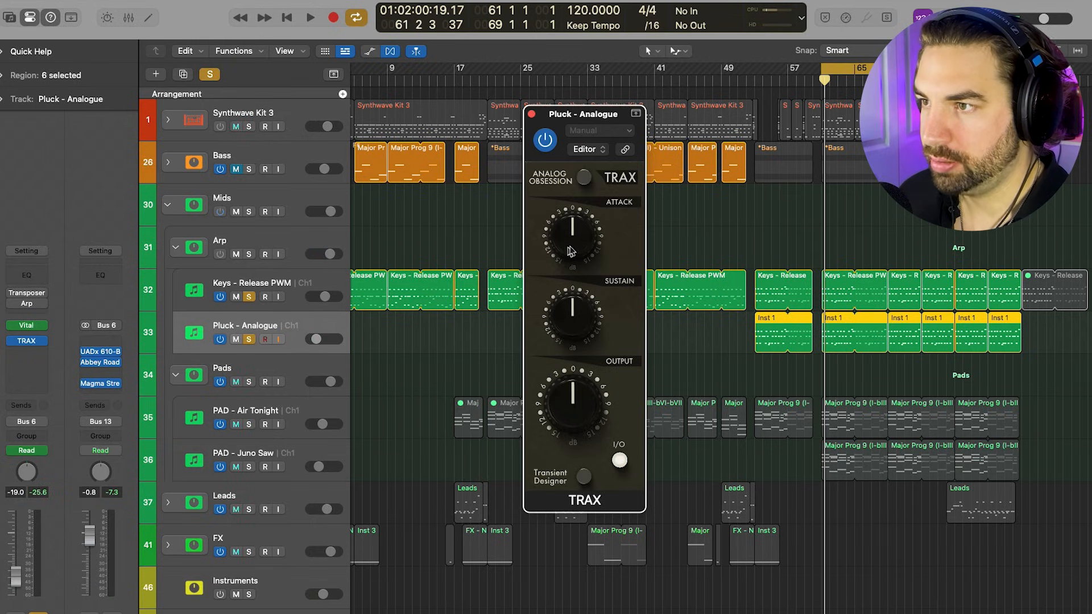
key("space")
left_click_drag(575, 248, 580, 161)
left_click(249, 297)
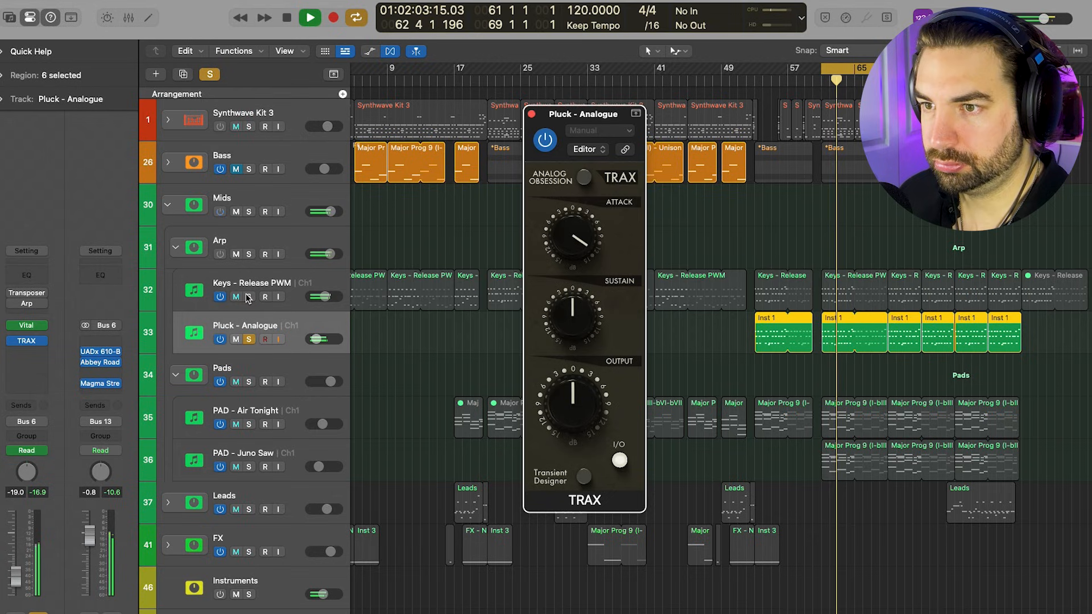
left_click_drag(585, 256, 709, 575)
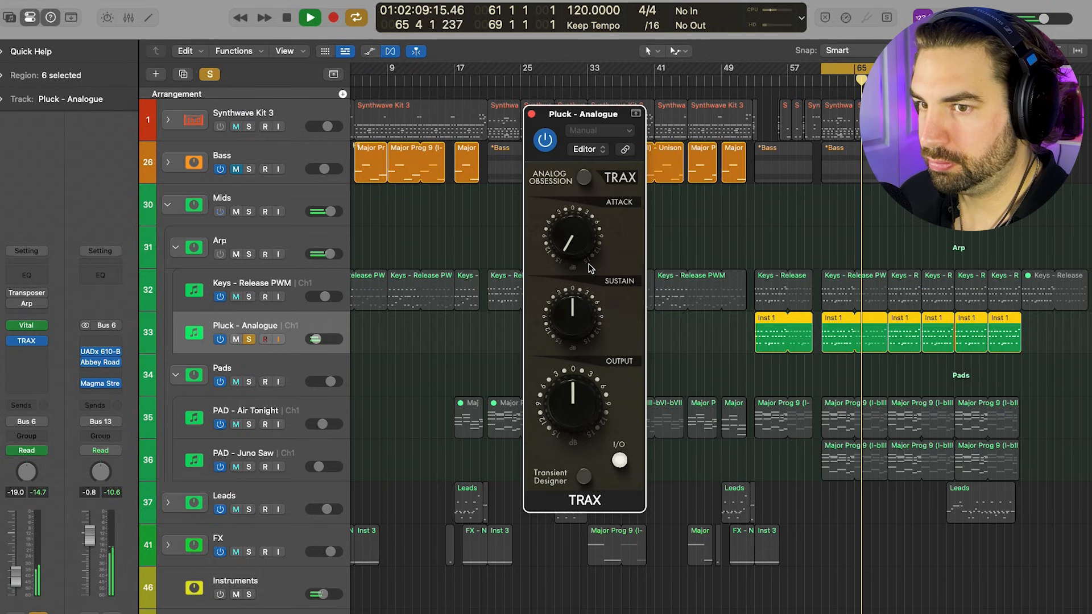
left_click_drag(582, 256, 586, 140)
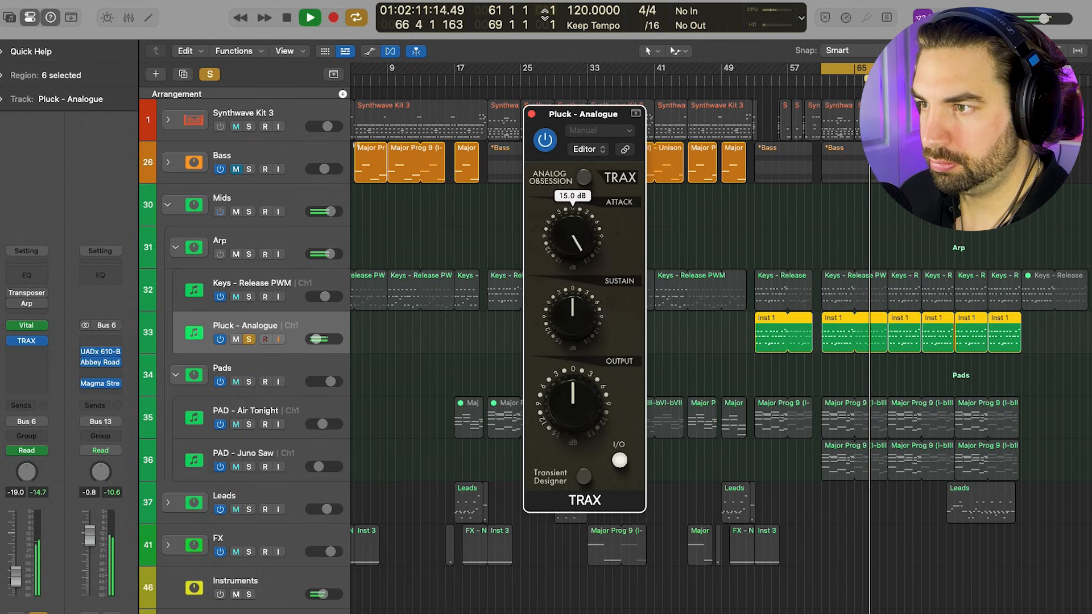
Set a moderate TRAX Sustain boost on Pluck - Analogue, reduce its Attack boost, and close the plug-in
left_click_drag(572, 307, 593, 170)
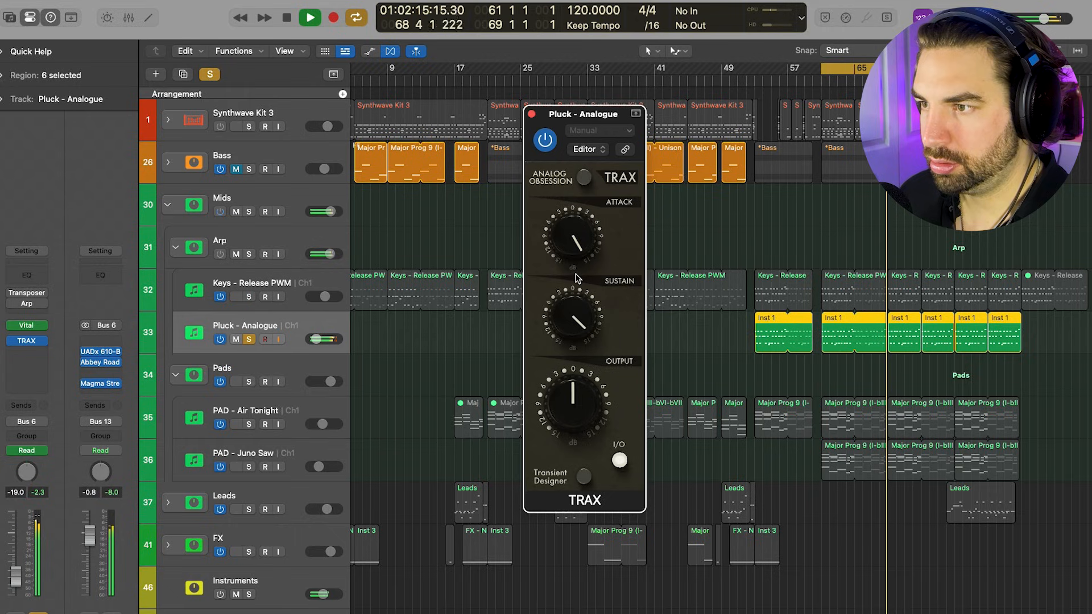
left_click_drag(578, 309, 598, 381)
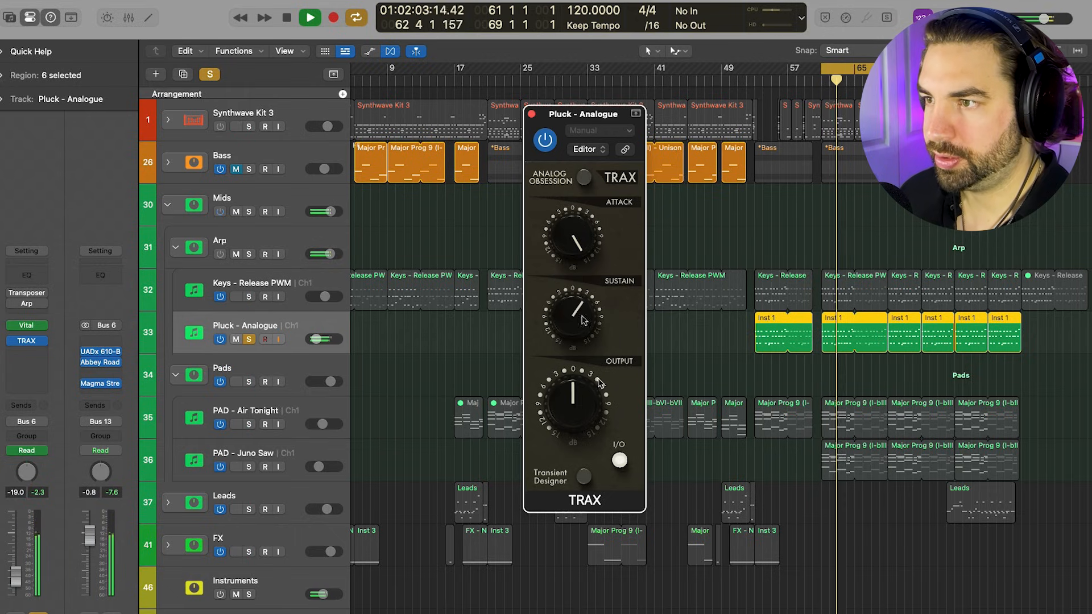
left_click_drag(572, 244, 586, 335)
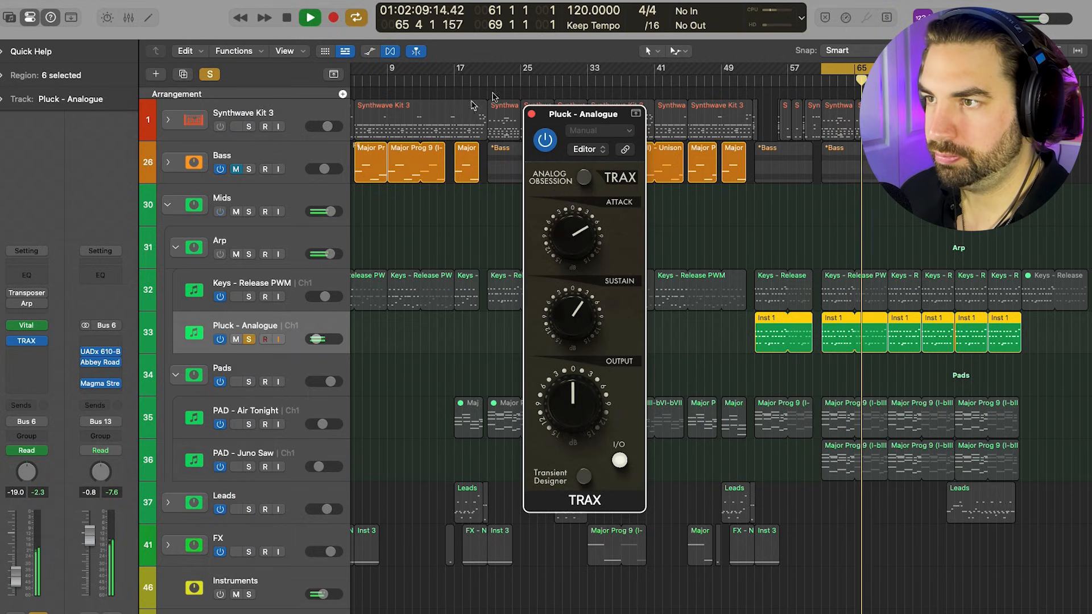
left_click(532, 115)
Try the UADx 610-A Preamp and EQ on Pluck - Analogue with the Tube Fuzz preset
left_click(33, 354)
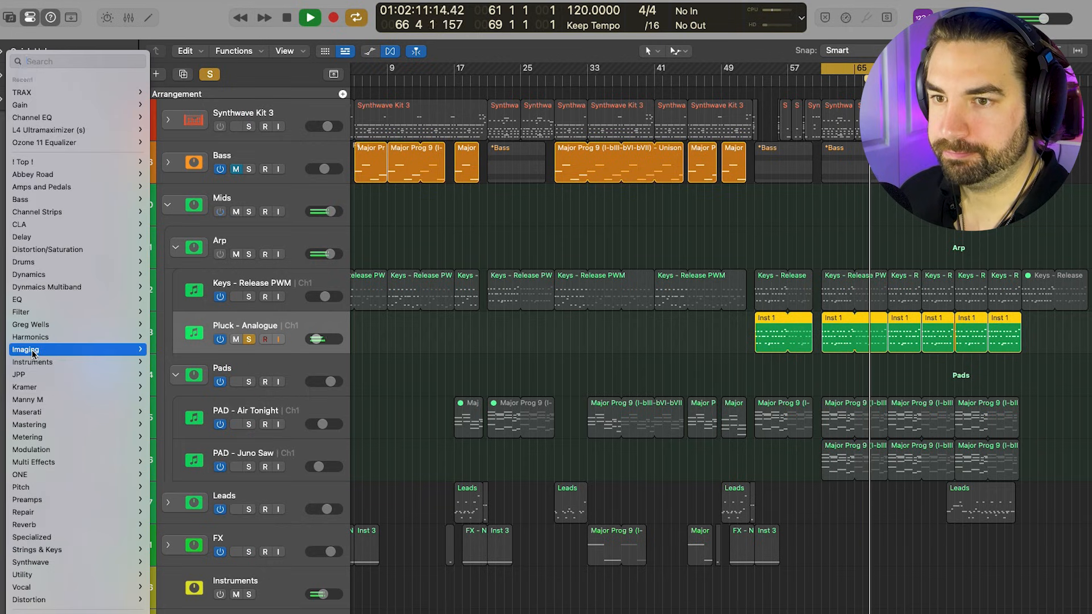
mouse_move(32, 354)
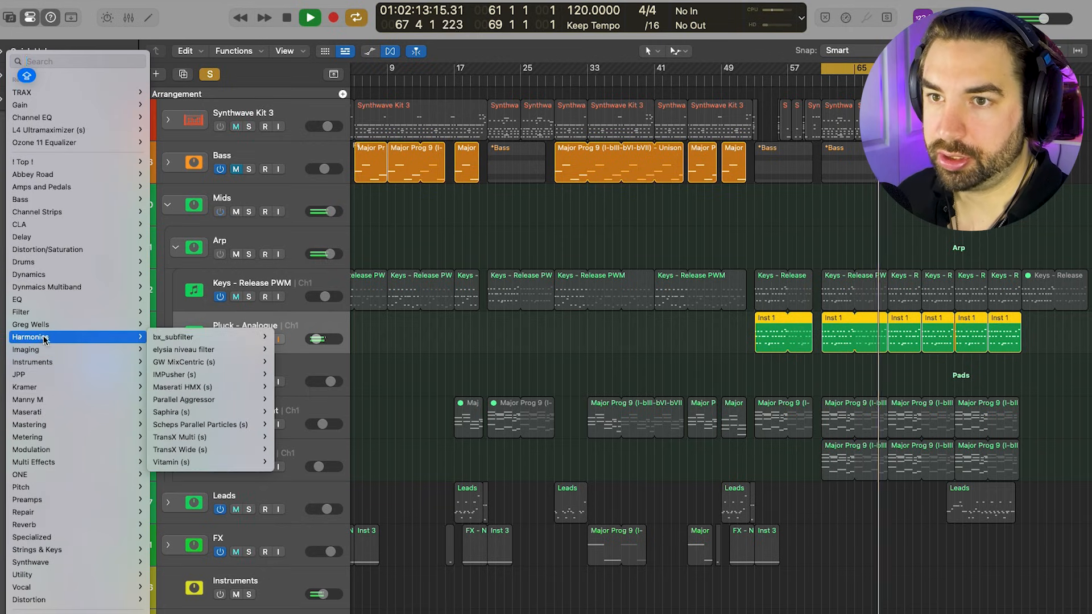
mouse_move(88, 229)
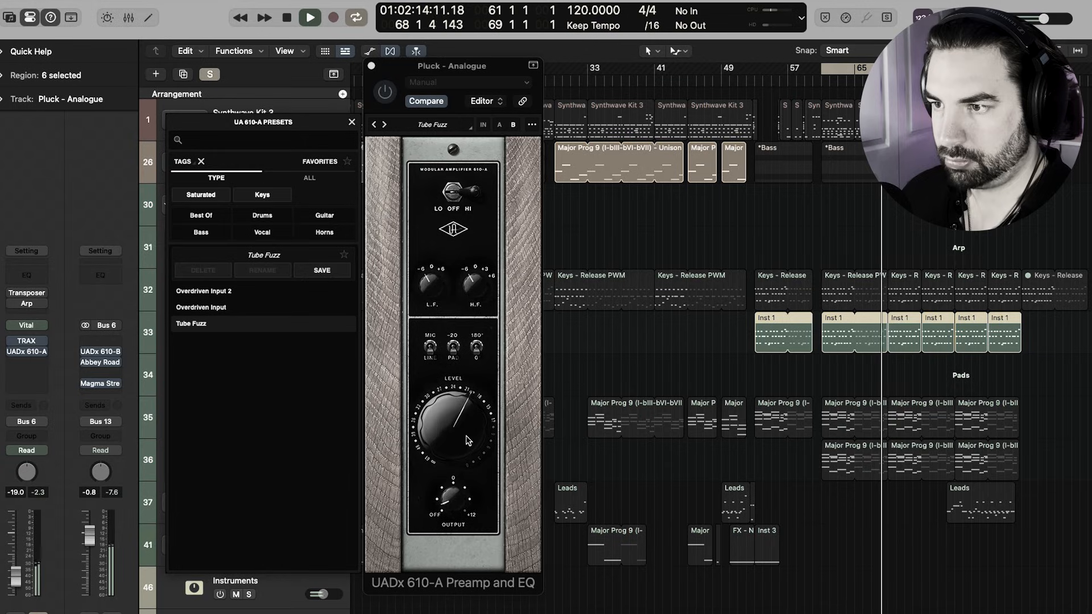
scroll(468, 438, "up", 2)
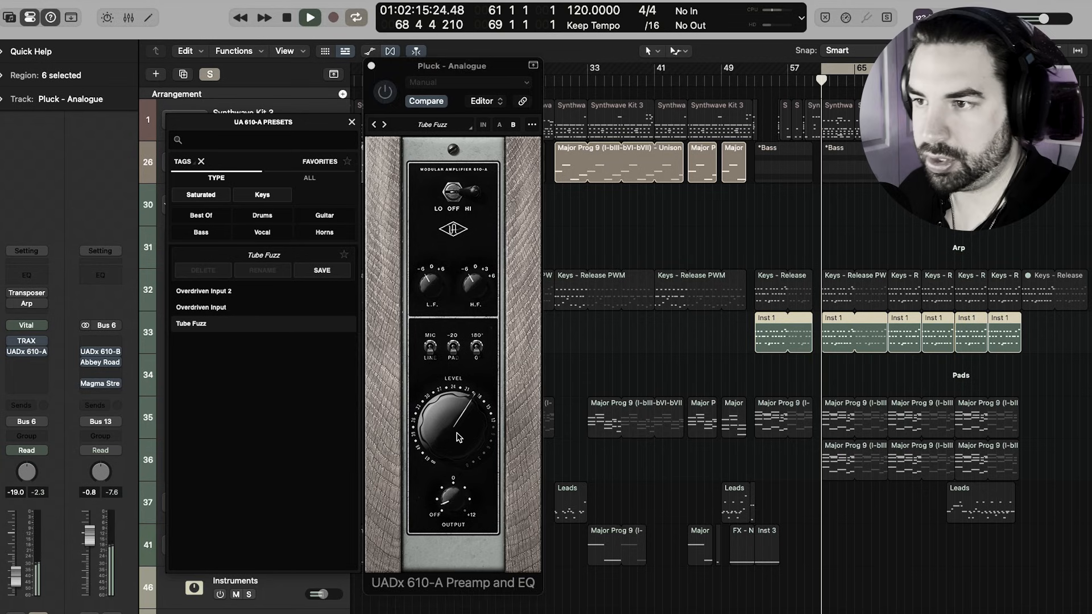
left_click(464, 437)
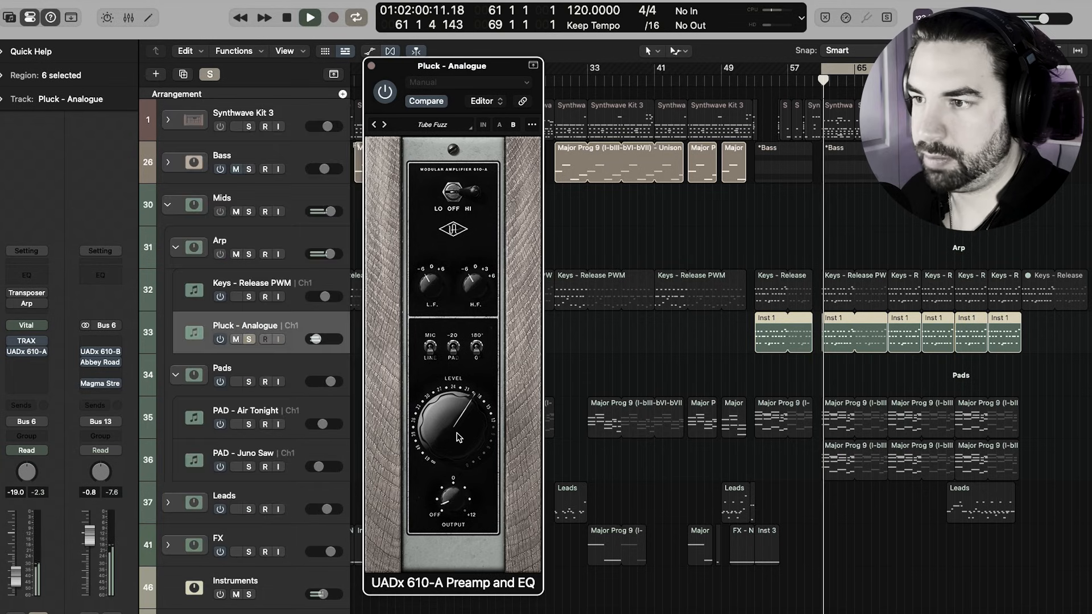
Activate the UADx 610-A, lower its Level, and compare the pluck with the preamp bypassed and active
left_click(385, 93)
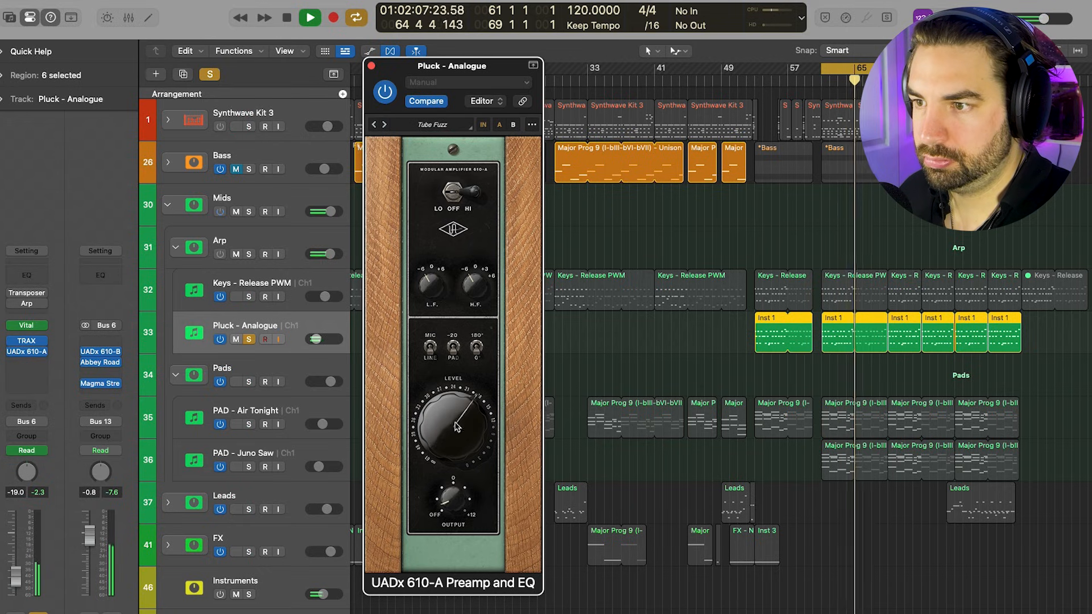
left_click_drag(454, 421, 454, 439)
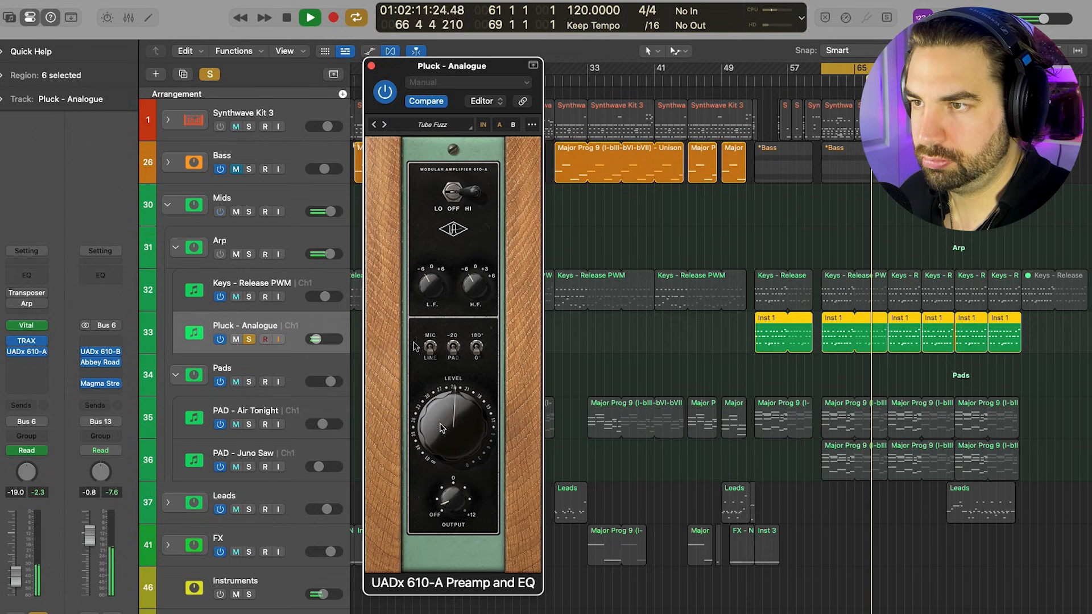
left_click(384, 92)
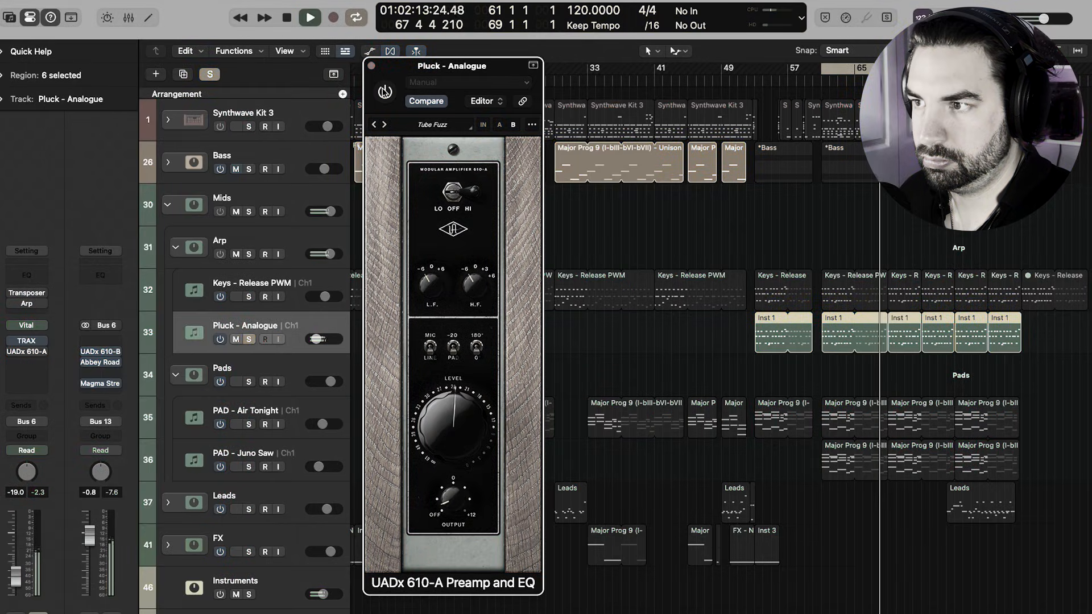
left_click(384, 92)
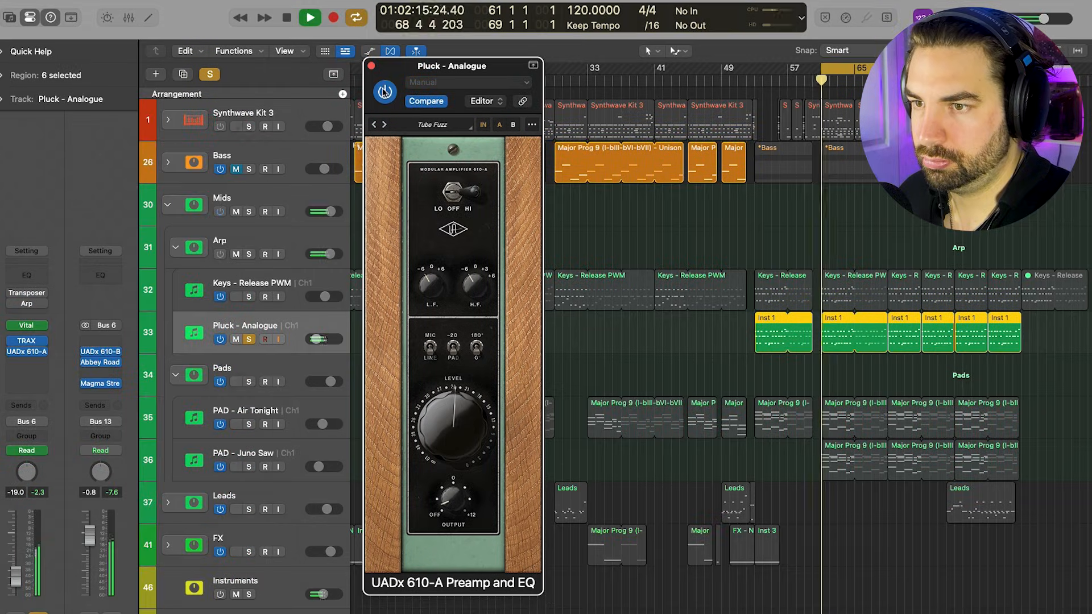
Solo Keys - Release PWM and PAD - Air Tonight alongside Pluck - Analogue and play the bar 61–69 cycle
left_click(248, 297)
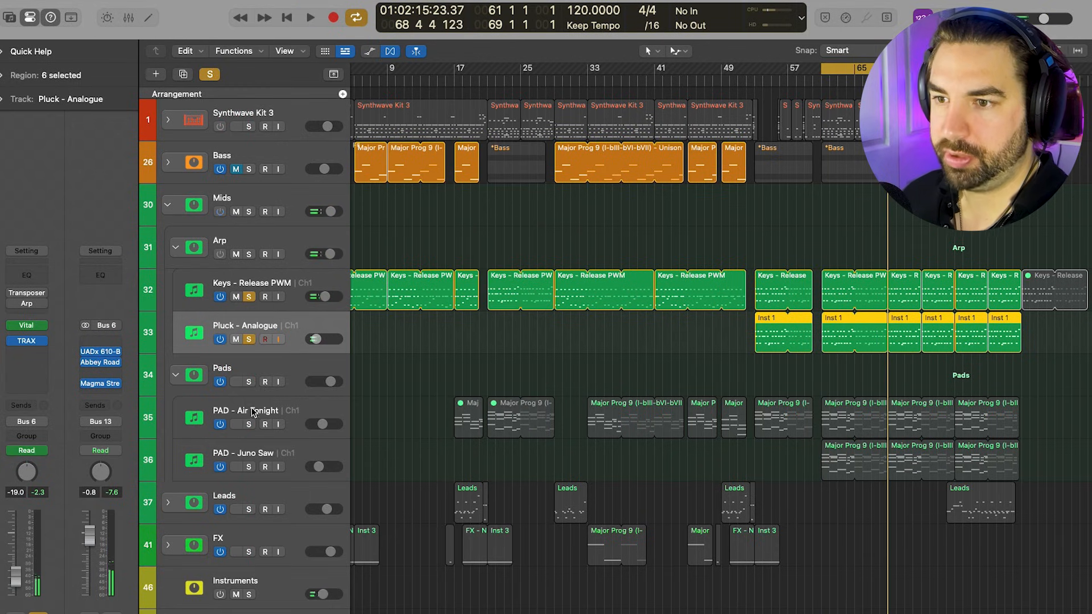
left_click(254, 410)
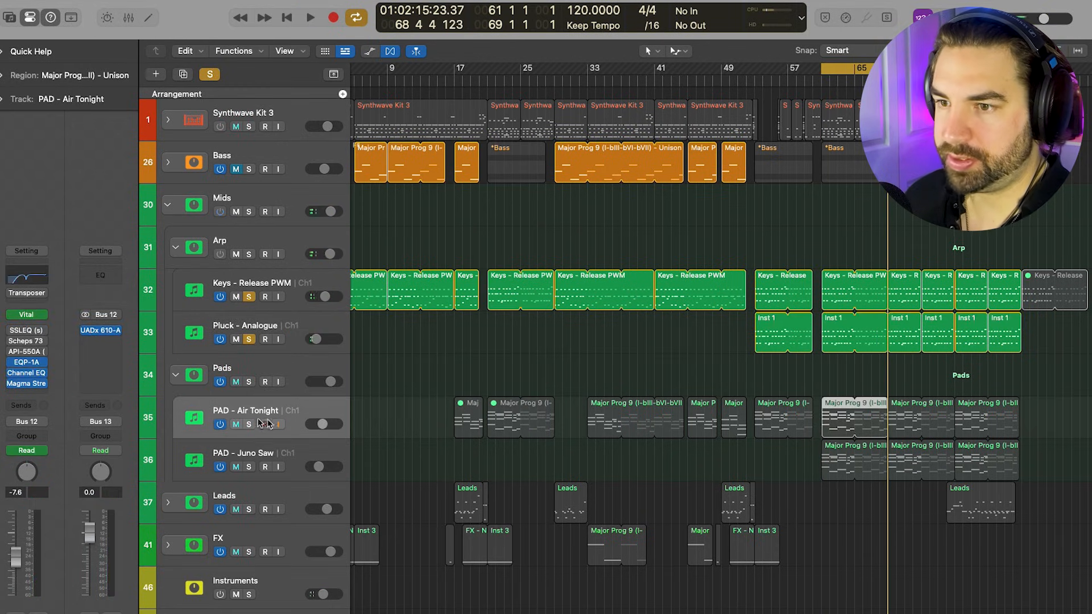
left_click(249, 424)
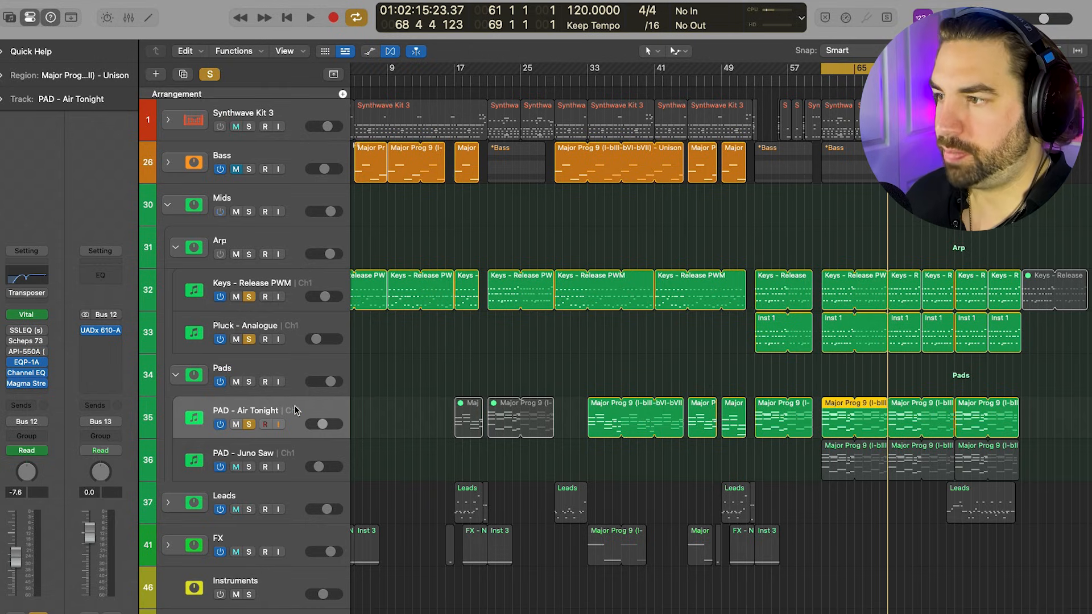
key("space")
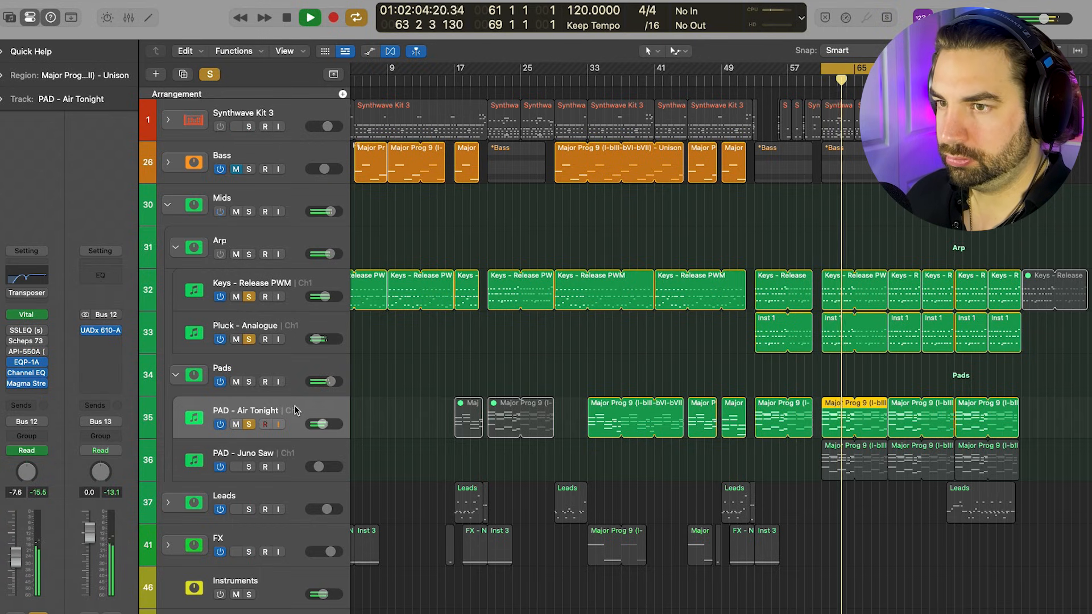
Examine the Pluck - Analogue and PAD - Air Tonight notes from bar 61 together in the Piano Roll, then close it
left_click(835, 325, "shift")
key("p")
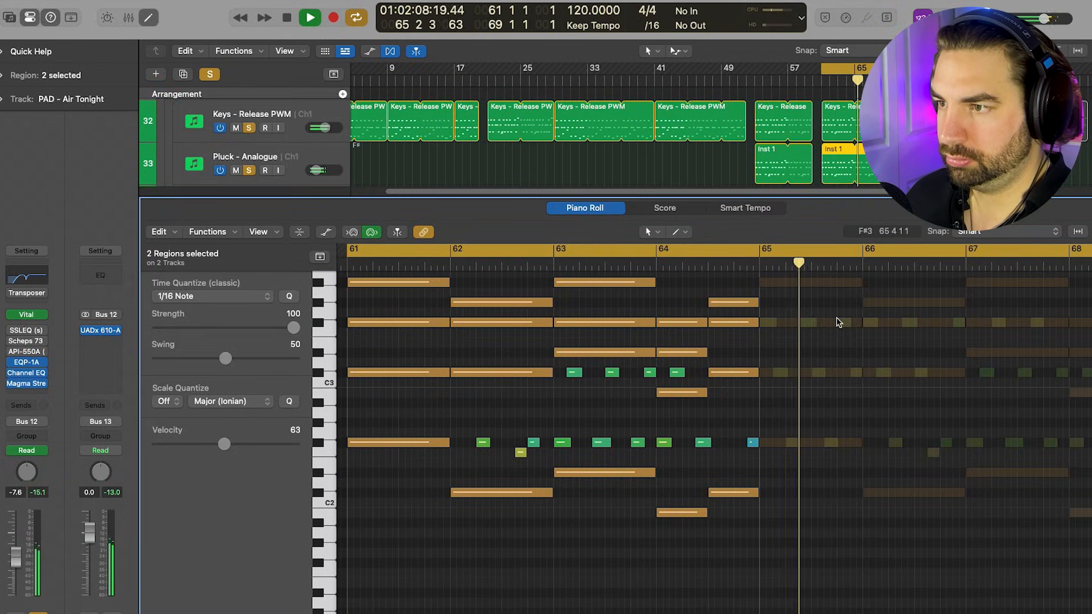
key("super+Left")
key("super+Left")
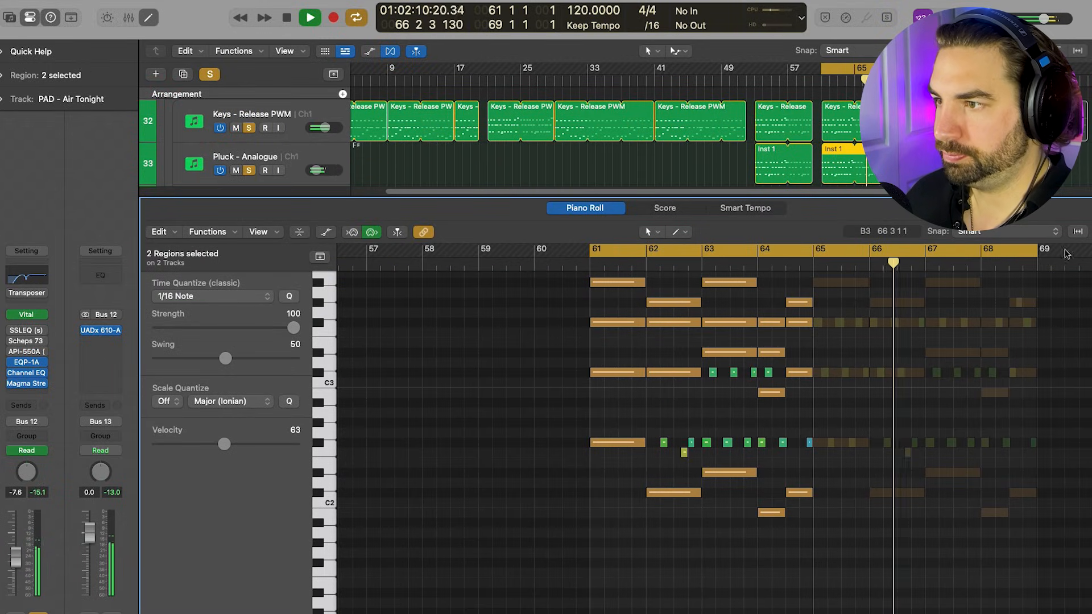
scroll(746, 371, "up", 1)
key("p")
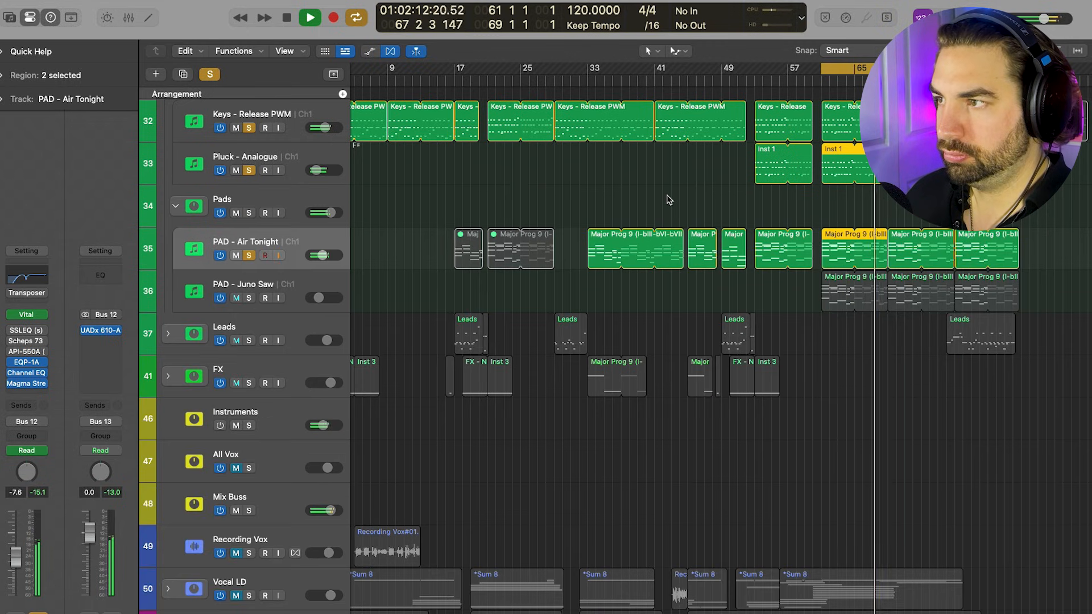
Move the cycle range to bars 69–77 and continue playback from bar 69
scroll(808, 348, "up", 3)
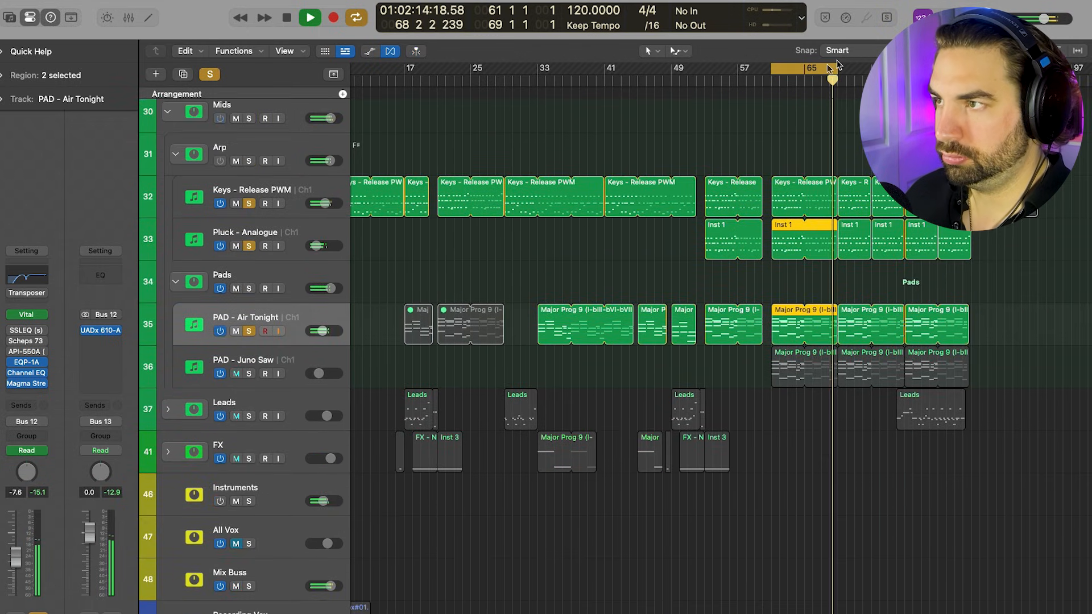
left_click_drag(819, 67, 886, 67)
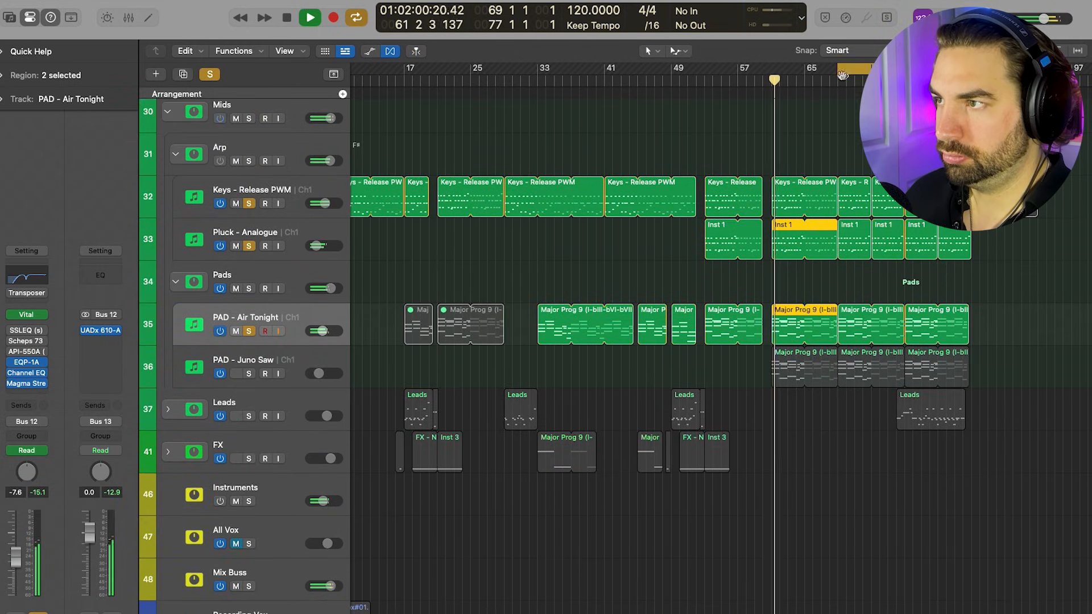
left_click(840, 81)
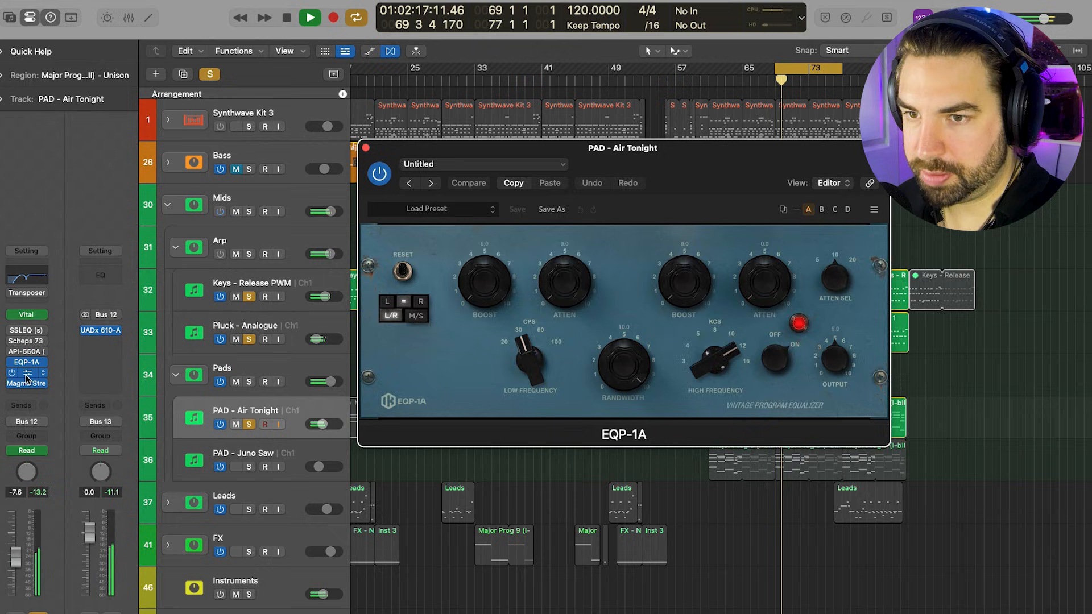
View the Channel EQ, EQP-1A and Magma StressBox settings on PAD - Air Tonight during playback
left_click(26, 373)
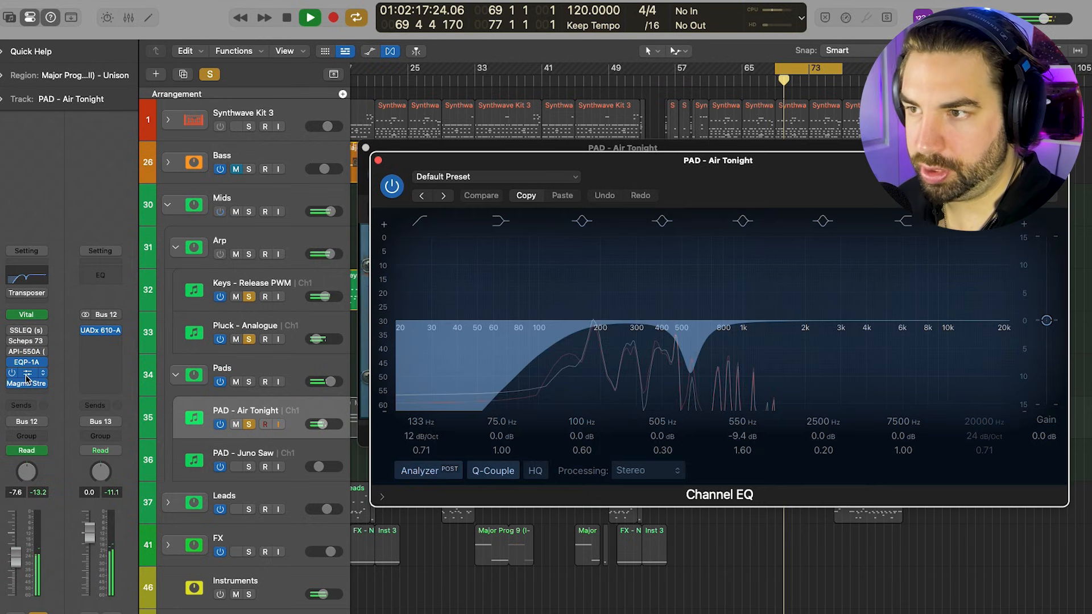
left_click(378, 162)
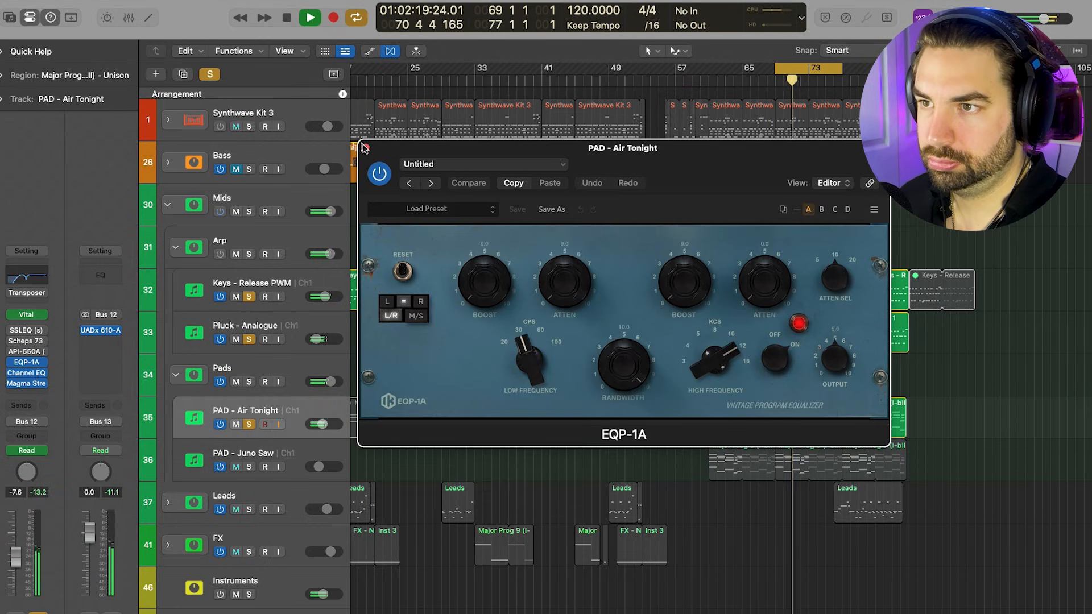
left_click(365, 148)
left_click(26, 383)
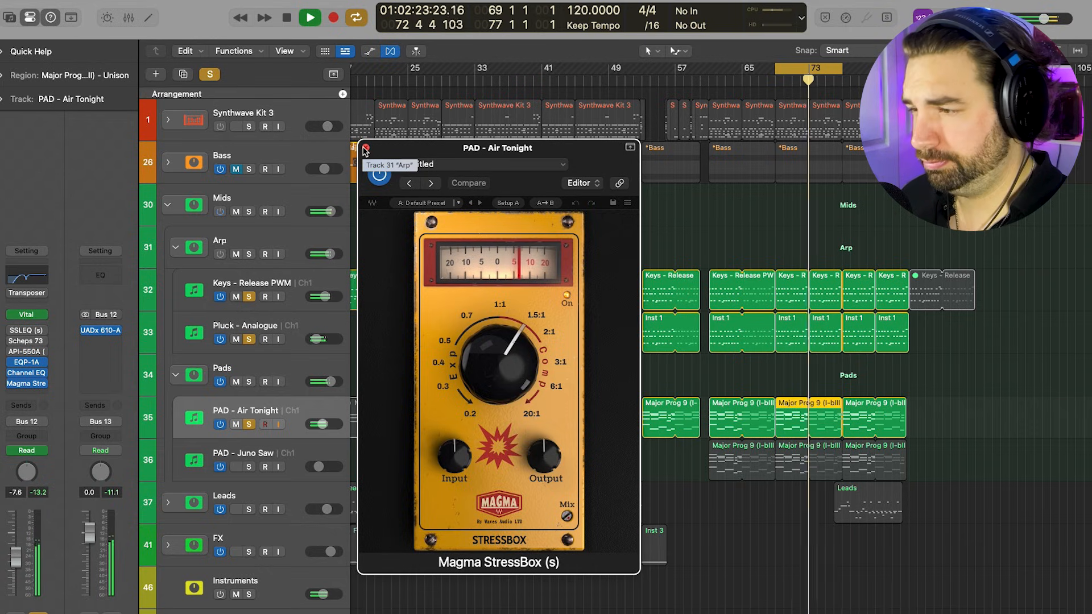
Close the StressBox window, solo and select PAD - Juno Saw, and stop playback
left_click(365, 148)
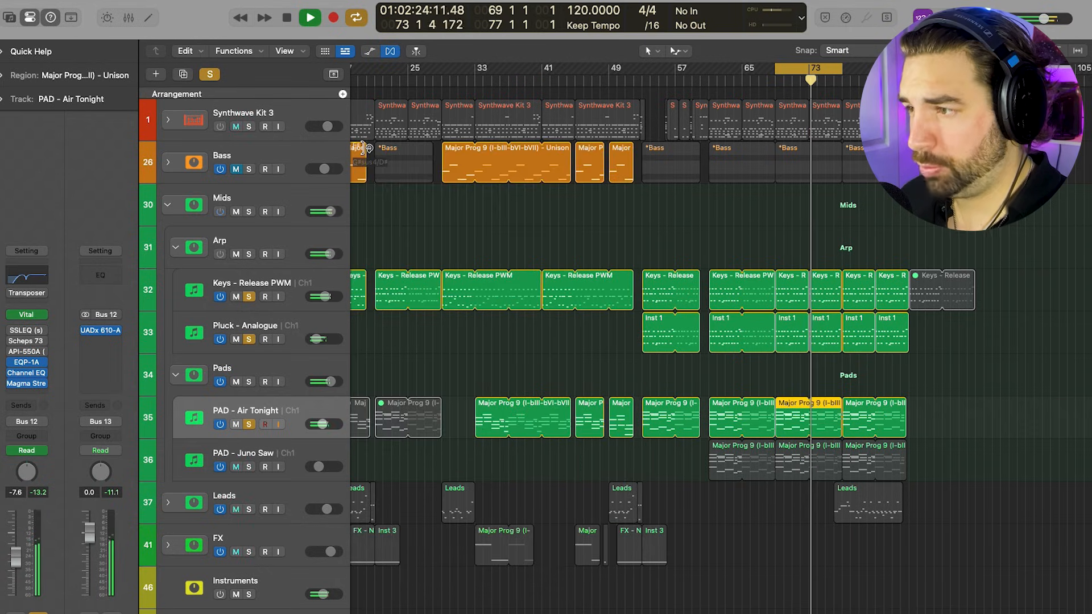
left_click(249, 466)
left_click(261, 451)
key("space")
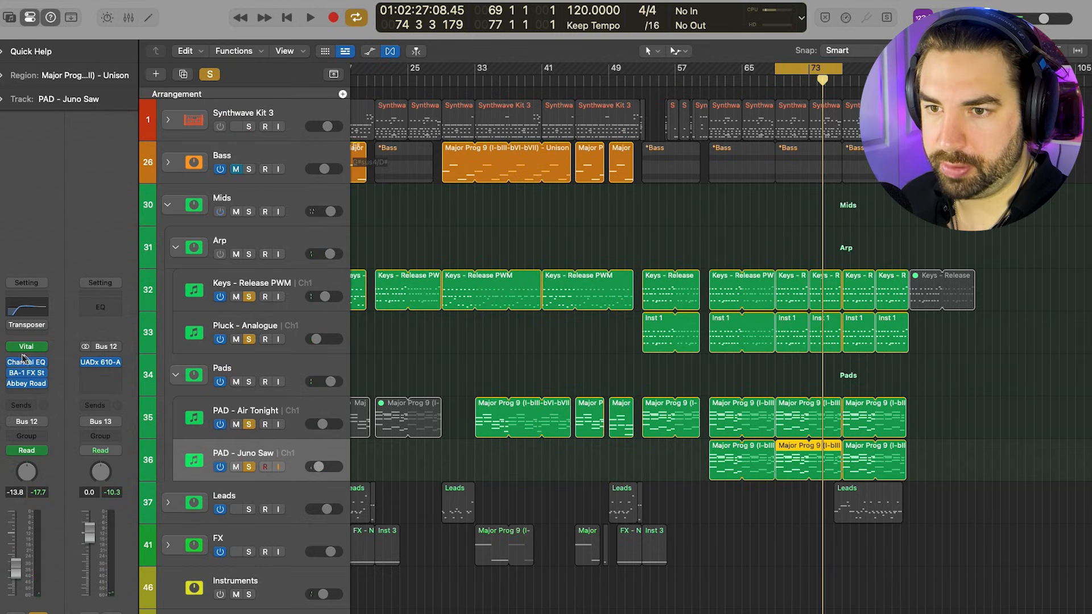
View the BA-1 FX Strip and check the Abbey Road insert on PAD - Juno Saw during playback, then close the plug-in window
left_click(27, 376)
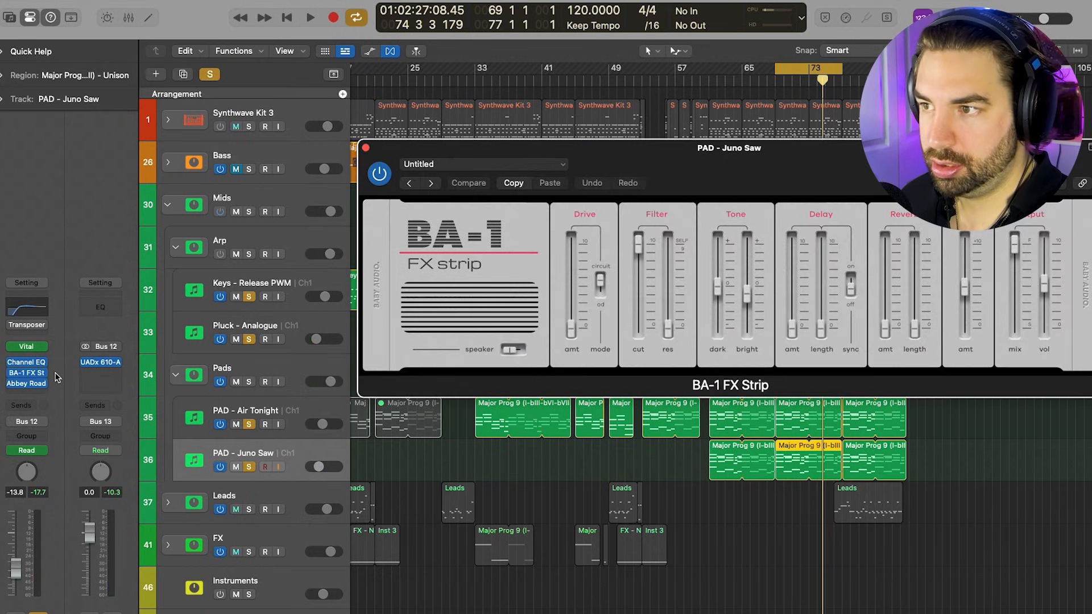
key("space")
left_click(27, 383)
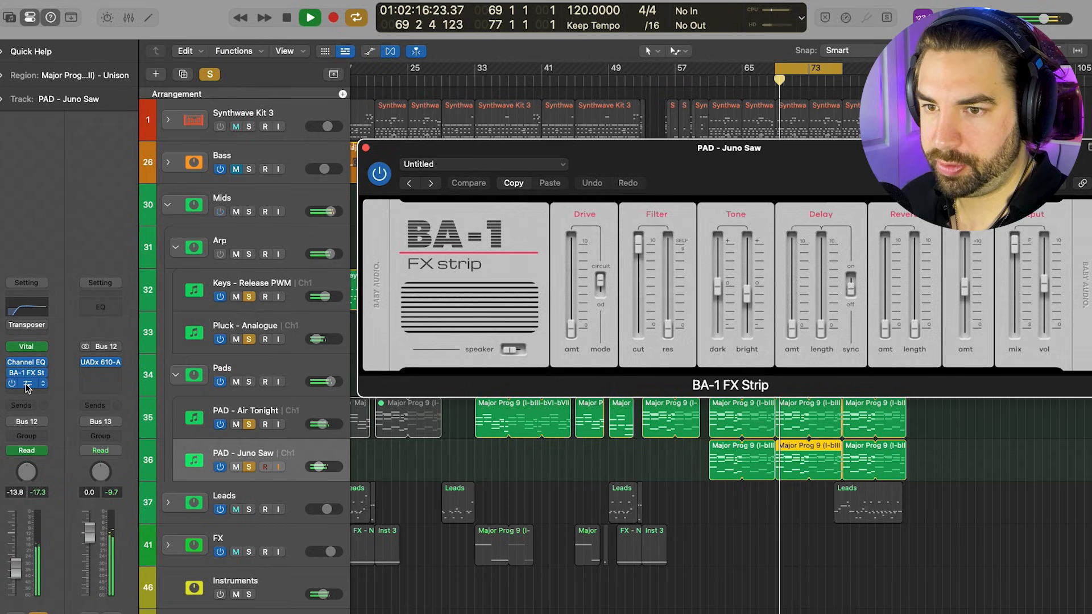
left_click(378, 160)
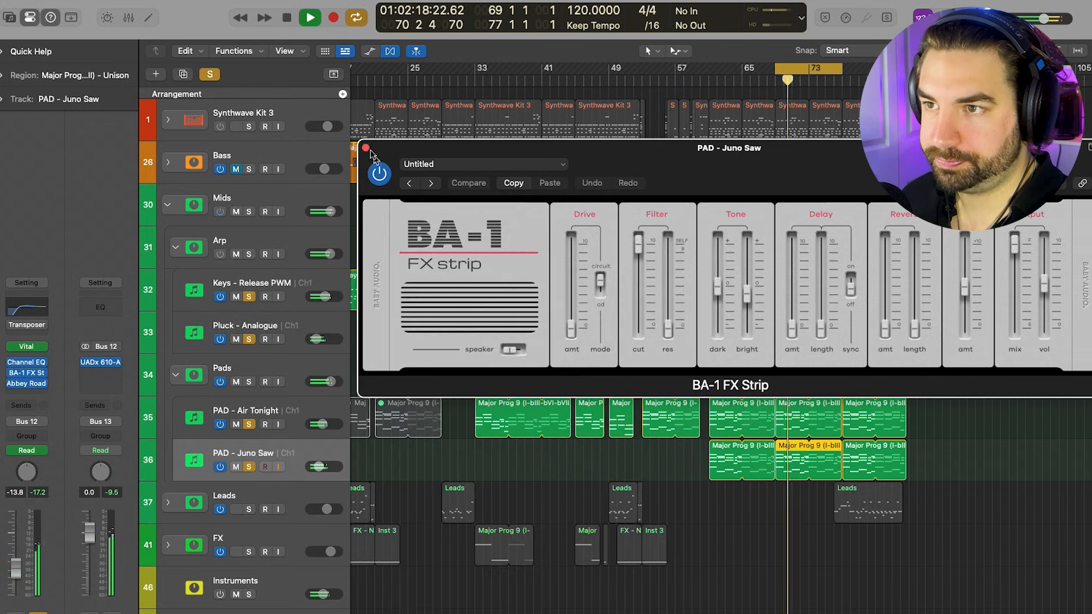
left_click(366, 149)
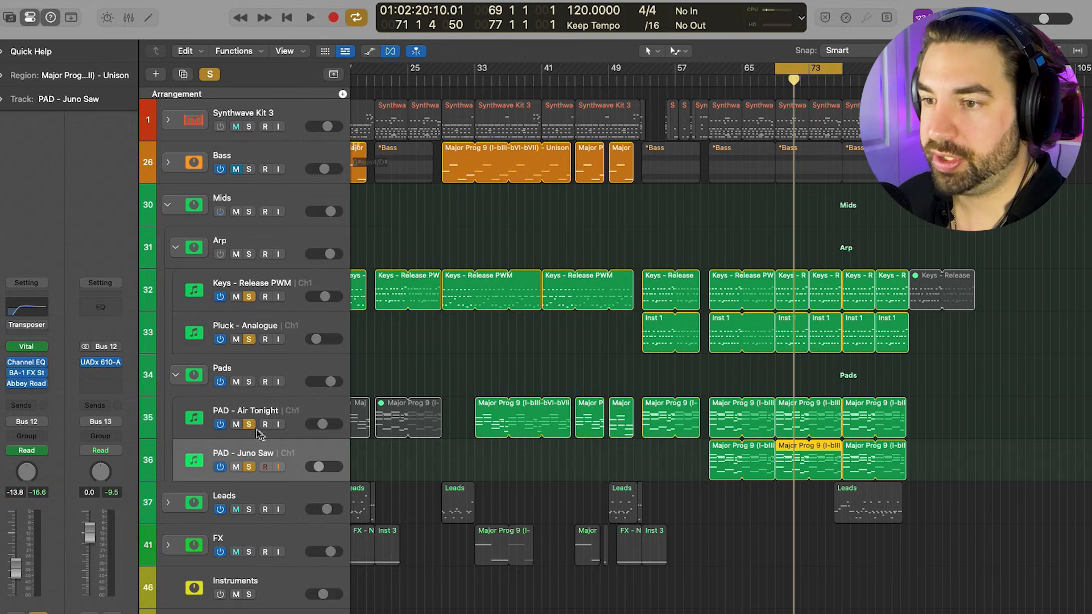
Take Pluck - Analogue and Keys - Release PWM out of solo and play only the two soloed pads
left_click(249, 339)
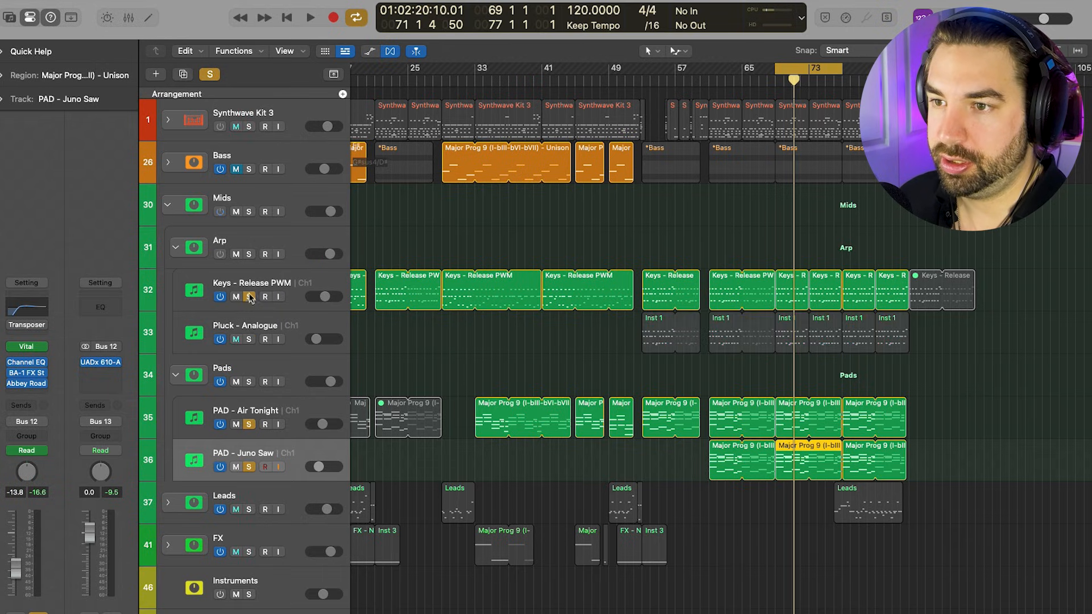
left_click(248, 296)
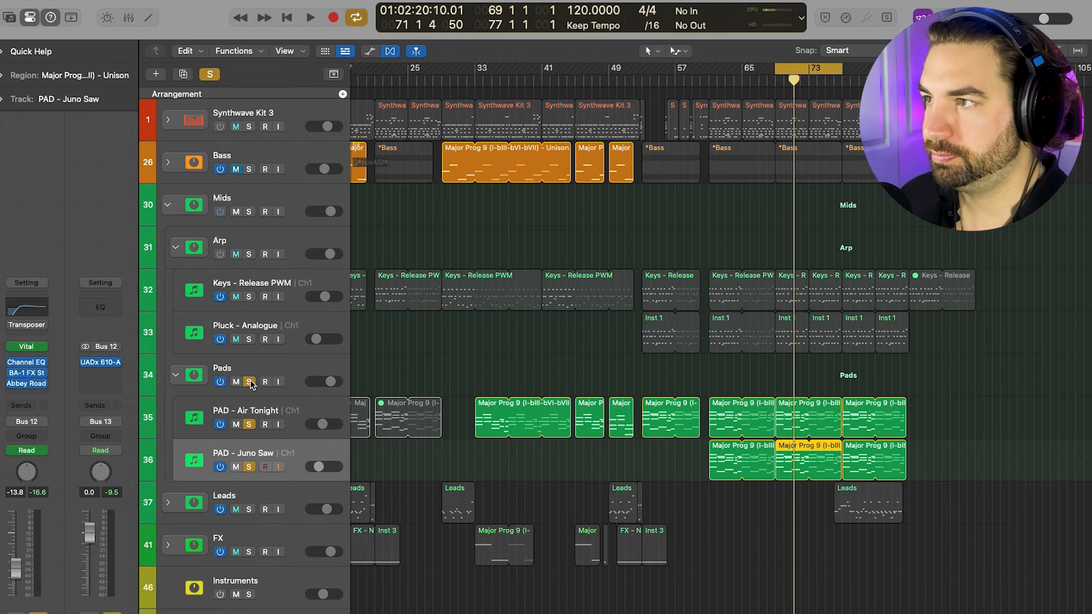
key("space")
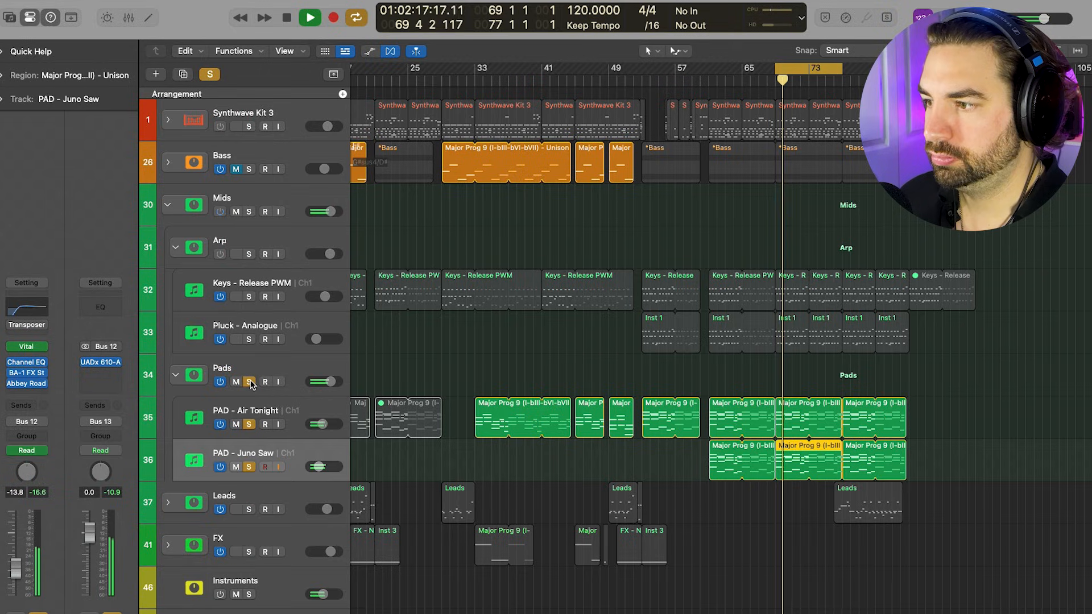
Examine the PAD - Juno Saw notes from bar 69 in the Piano Roll, then select the Pads stack and open its UADx 610-A insert
double_click(795, 452)
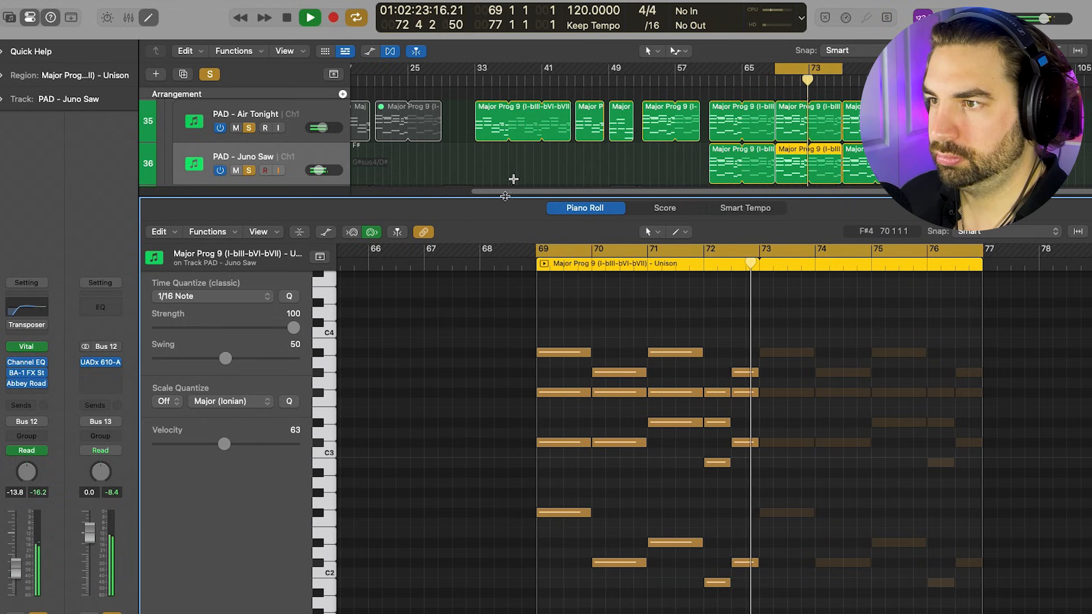
key("e")
left_click(236, 127)
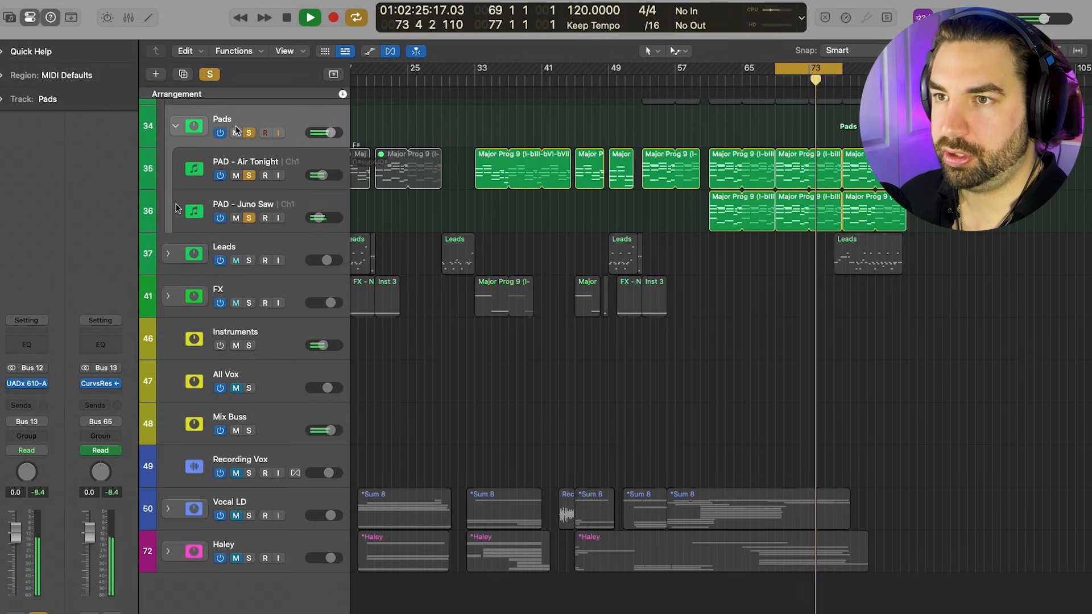
left_click(26, 384)
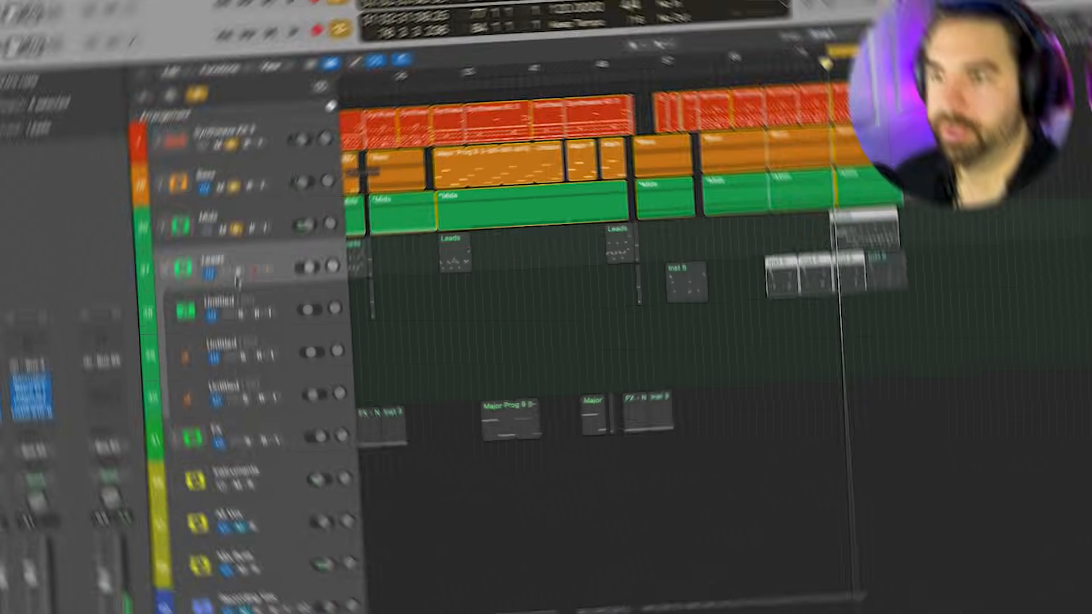
Solo the Leads stack and view the Bells - Dreamy patch in Vital on its first track, then close it
left_click(241, 254)
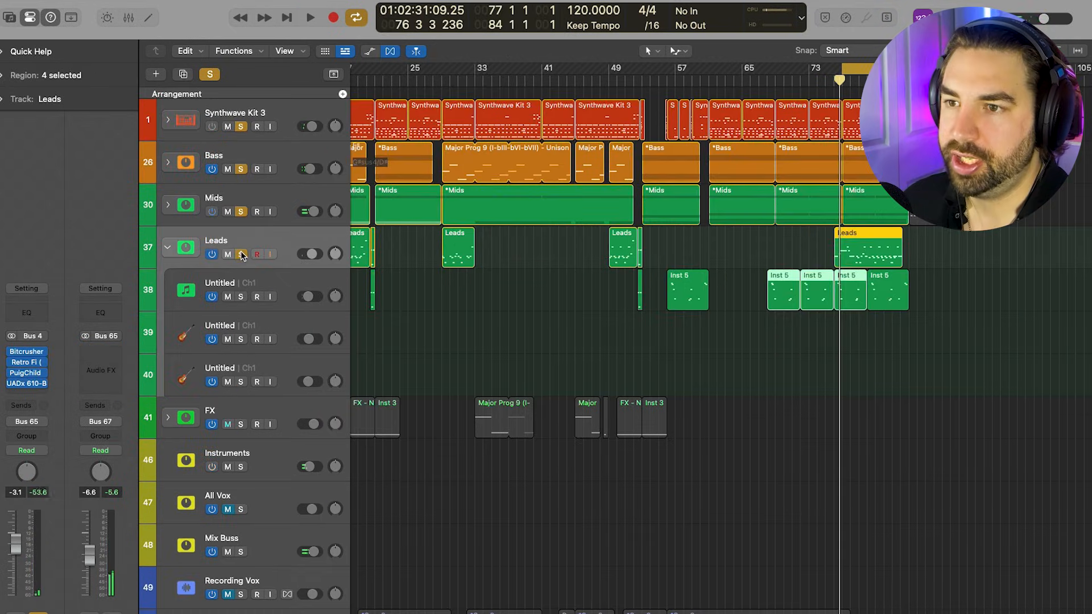
left_click(286, 289)
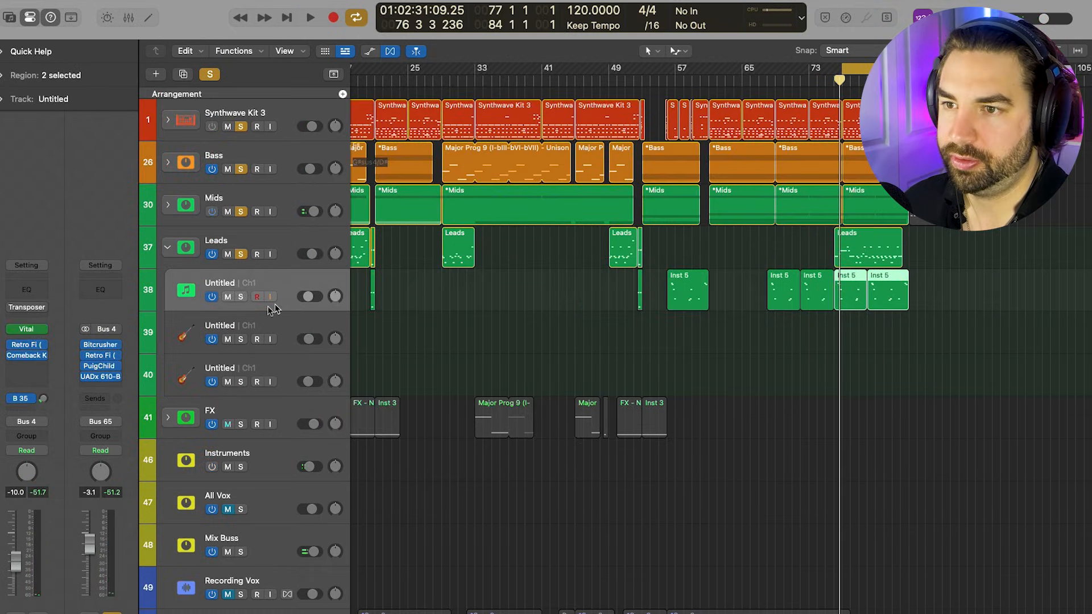
left_click(27, 331)
left_click_drag(899, 176, 843, 136)
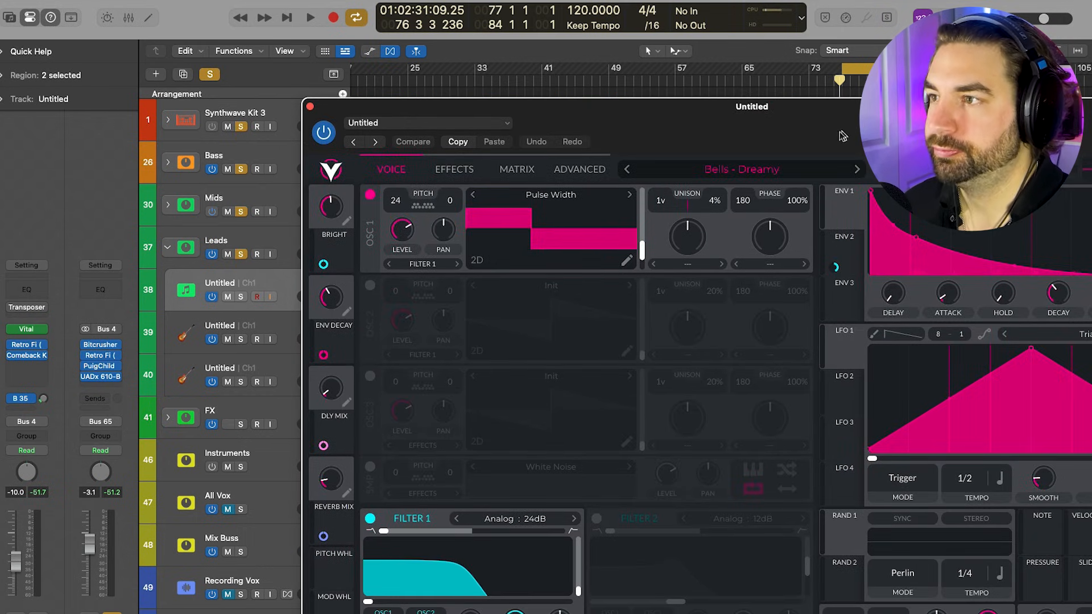
left_click(310, 107)
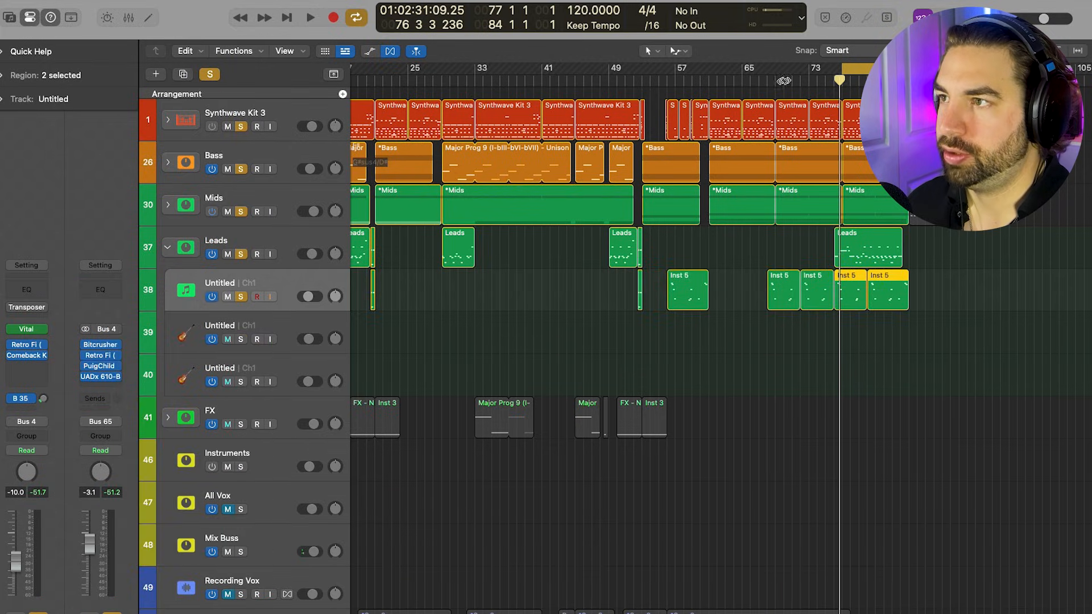
Play from bar 69 with the cycle off, isolating the first lead track by clearing the stack solos and muting Mids
left_click(784, 81)
key("space")
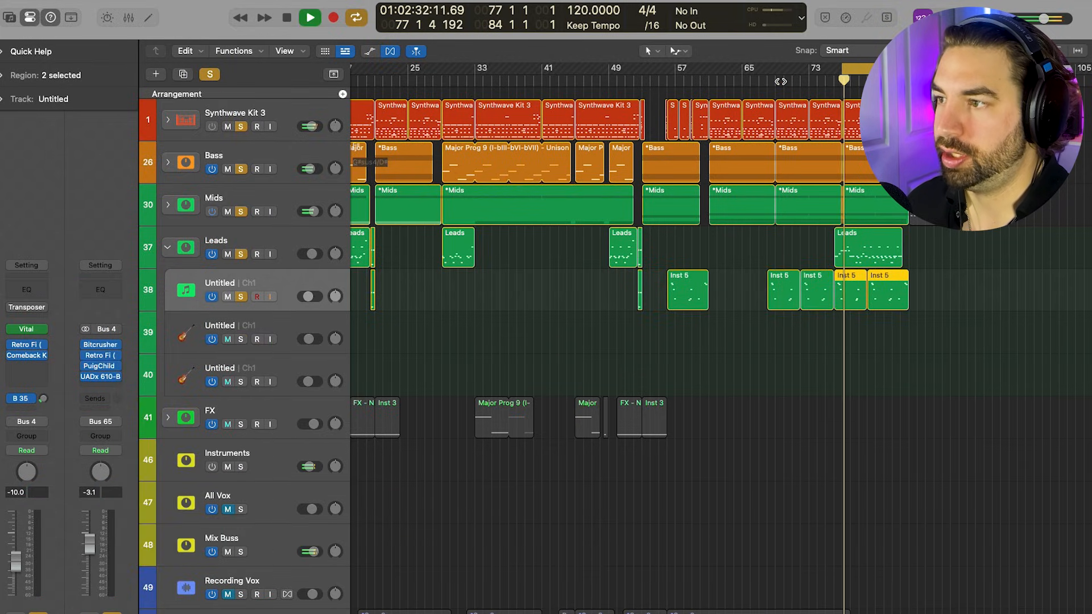
key("c")
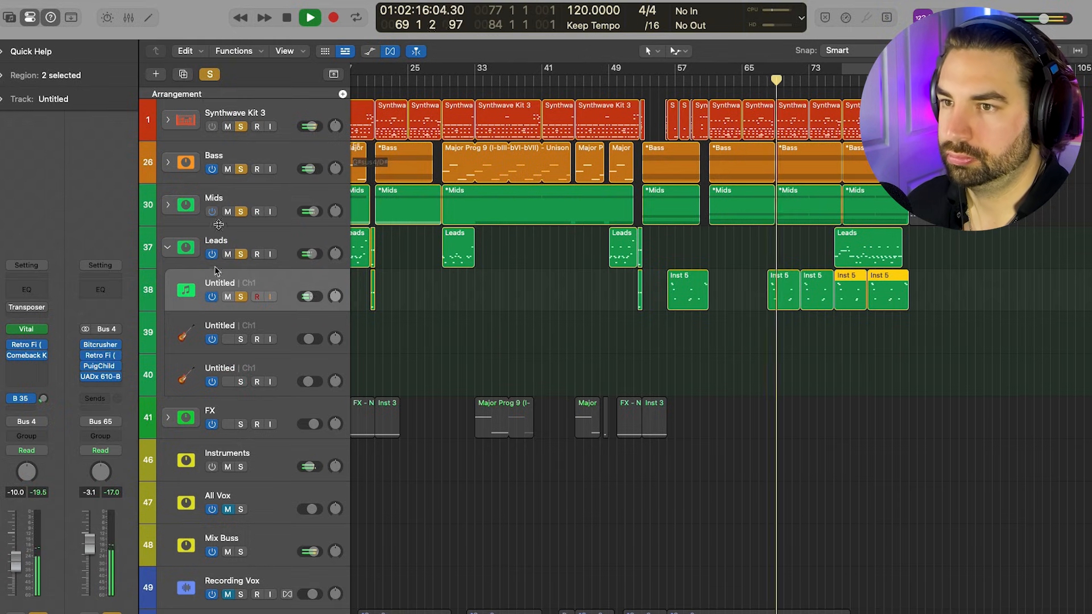
left_click_drag(240, 254, 243, 126)
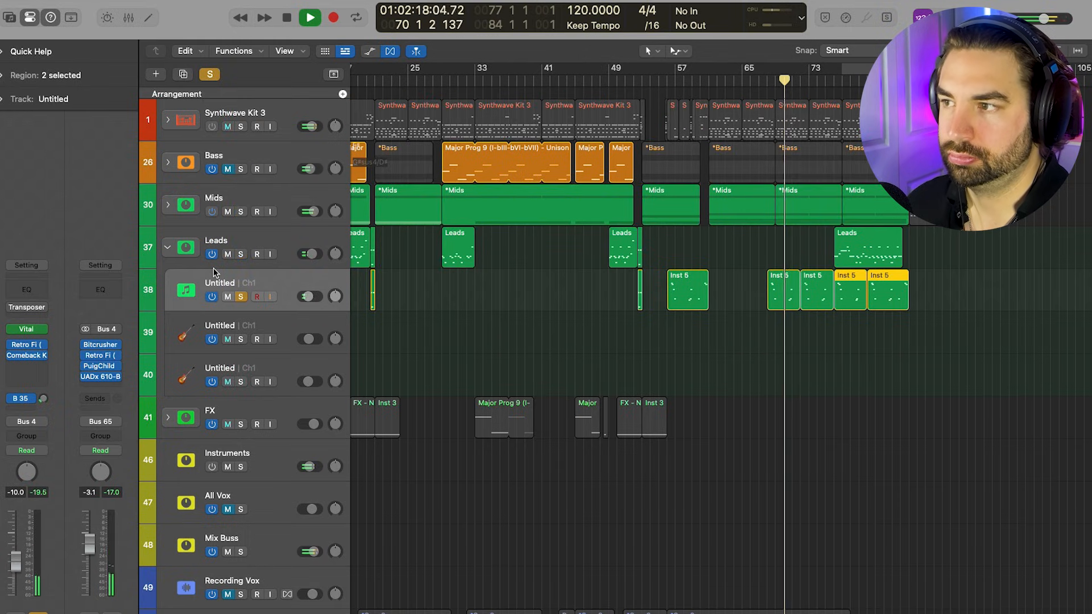
left_click(227, 212)
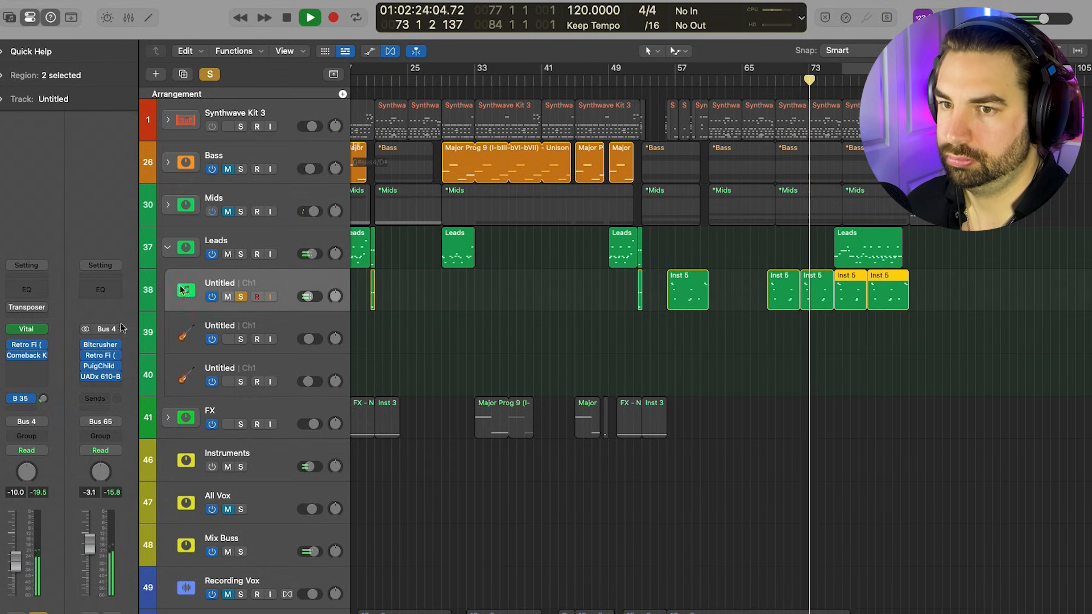
View the Retro Fi and Comeback Kid settings on the first lead track during playback, then close both
left_click(27, 345)
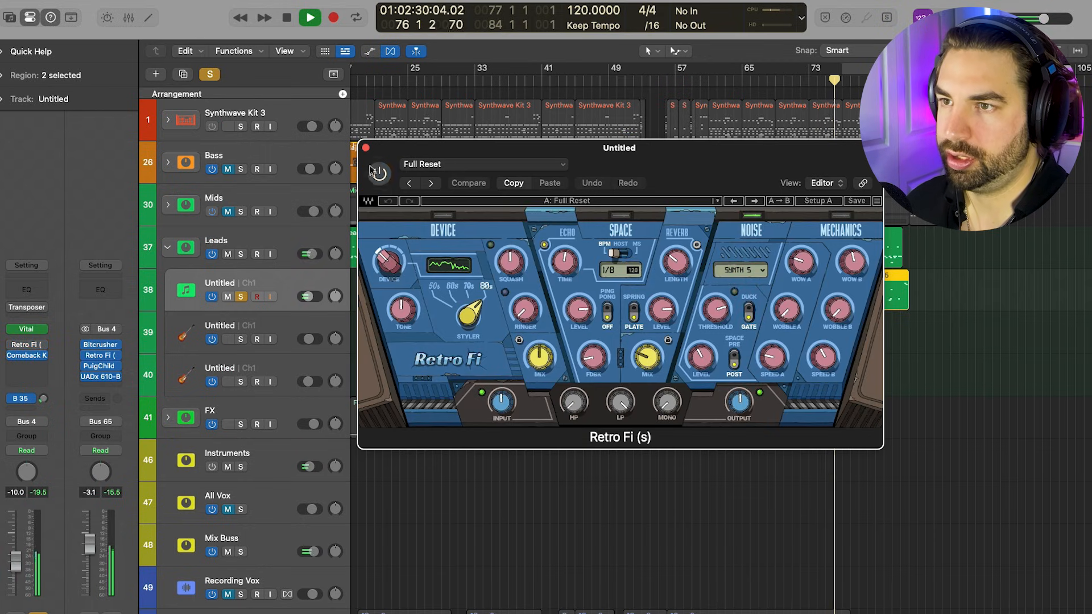
left_click(27, 355)
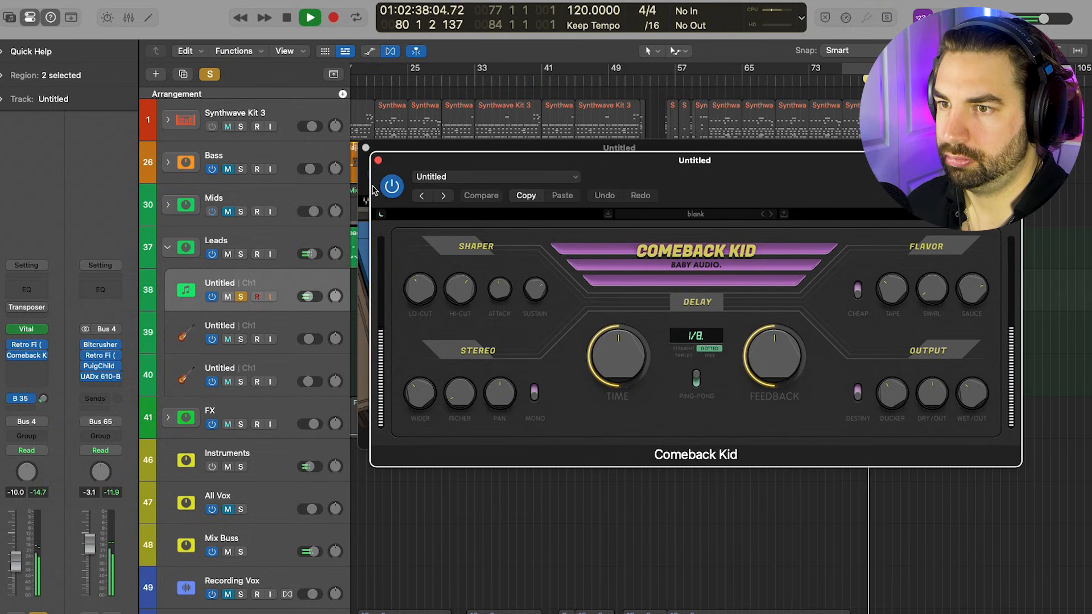
left_click(378, 160)
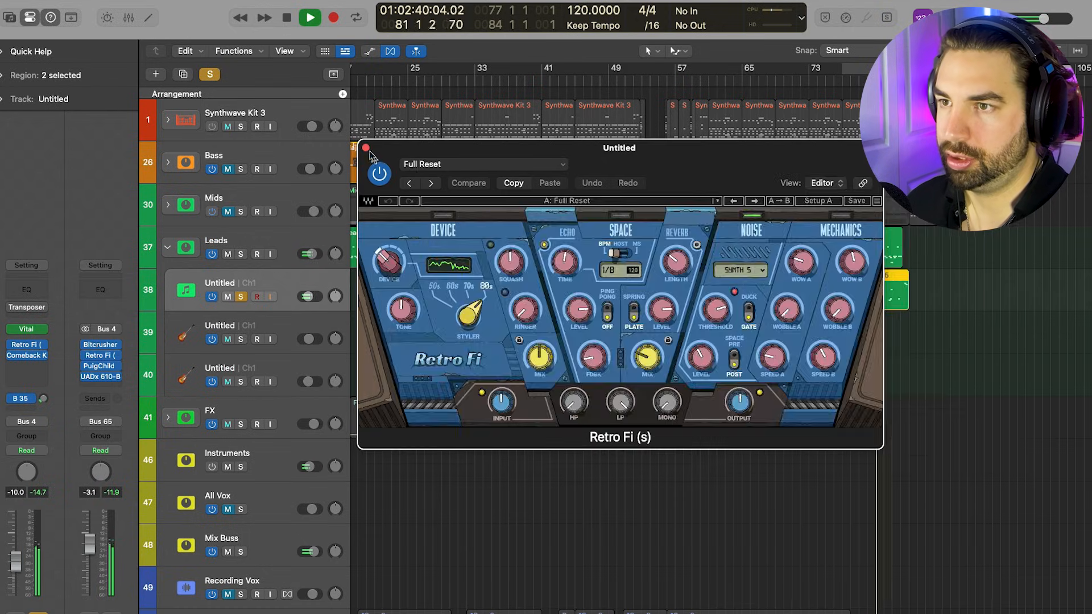
left_click(365, 148)
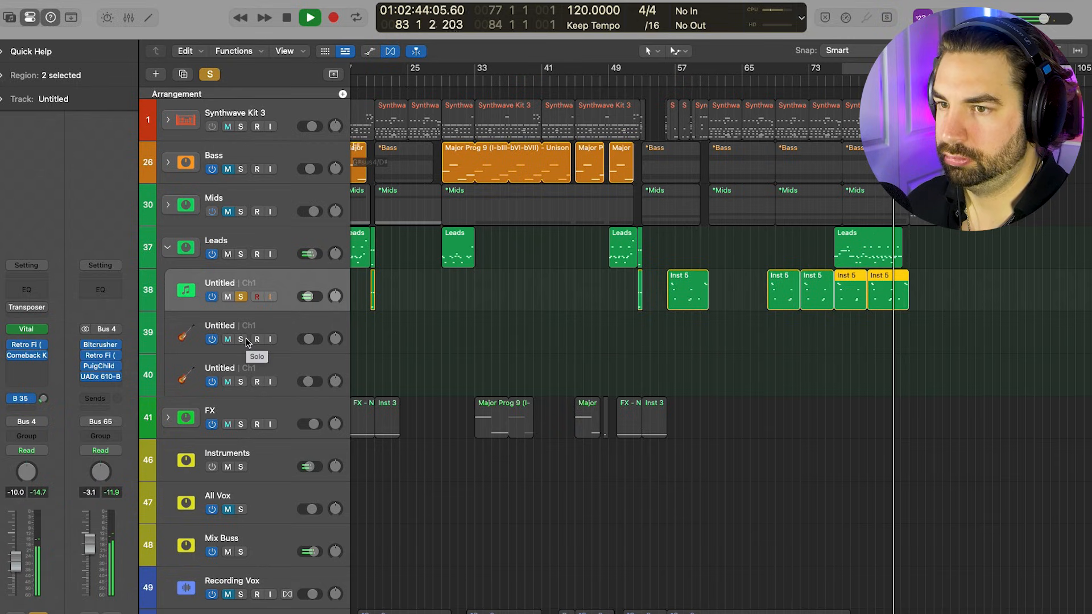
Solo the second lead track, stop playback, and view its Lead - Poly patch and the preset browser in Vital
left_click(245, 339)
left_click(280, 329)
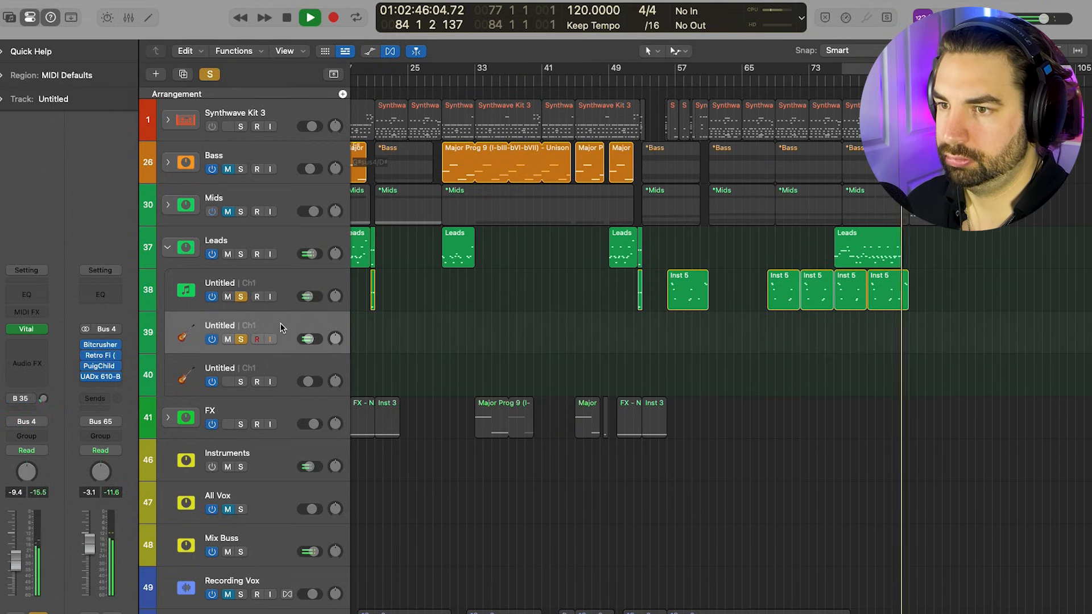
key("space")
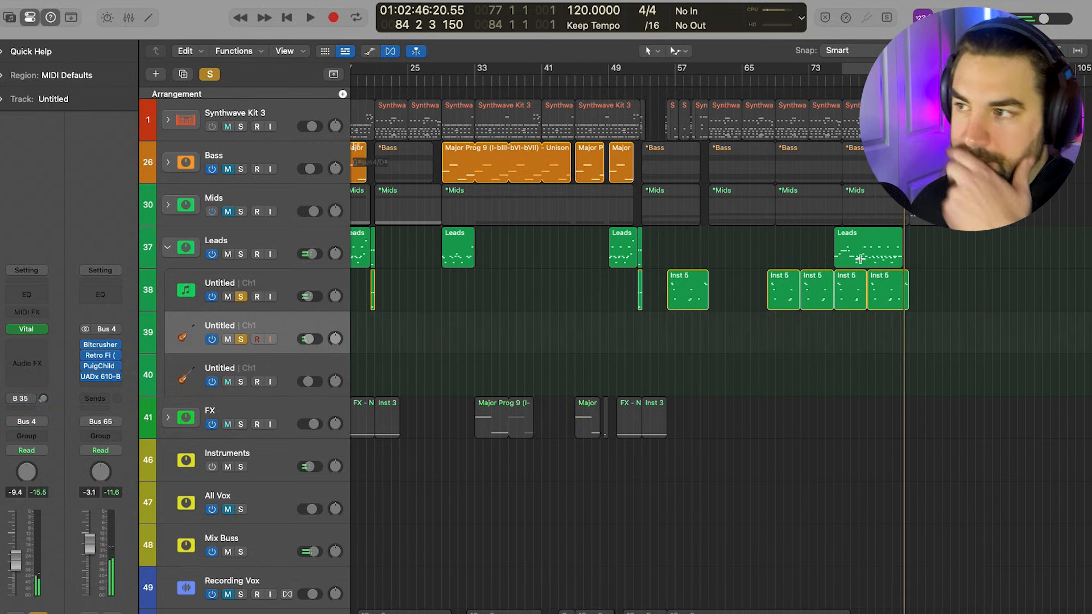
left_click(28, 330)
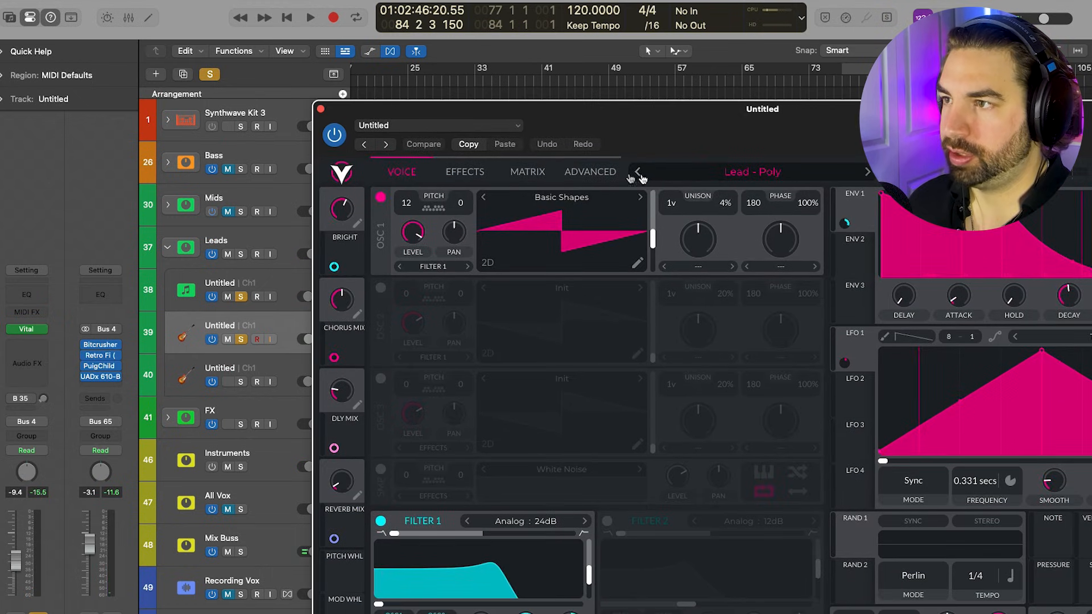
left_click(693, 166)
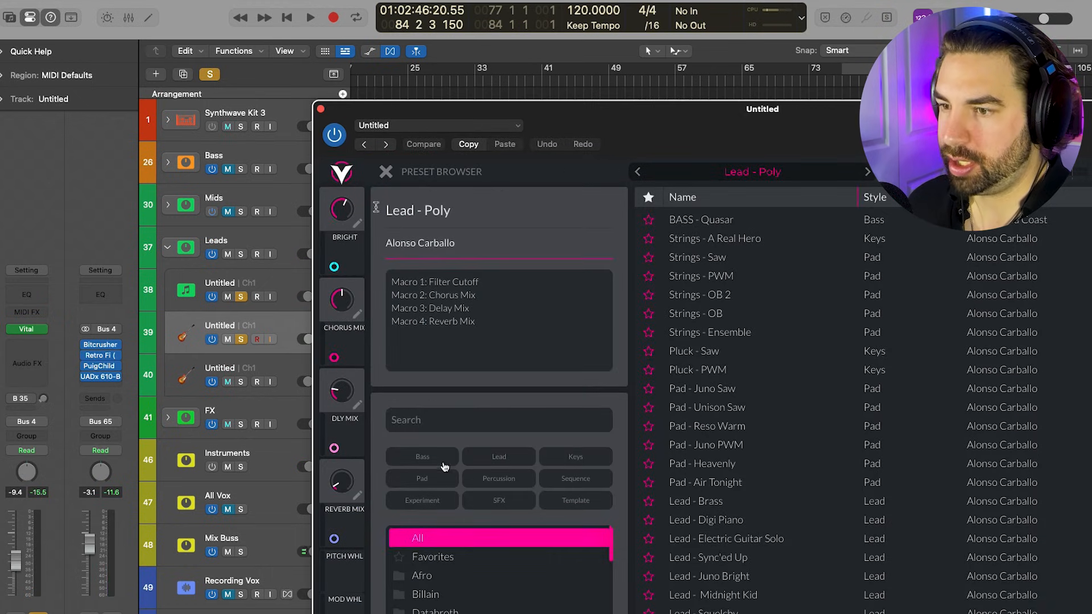
left_click(321, 110)
Select the third lead track and view its Lead - Midnight Kid patch in Vital, then close it
left_click(294, 358)
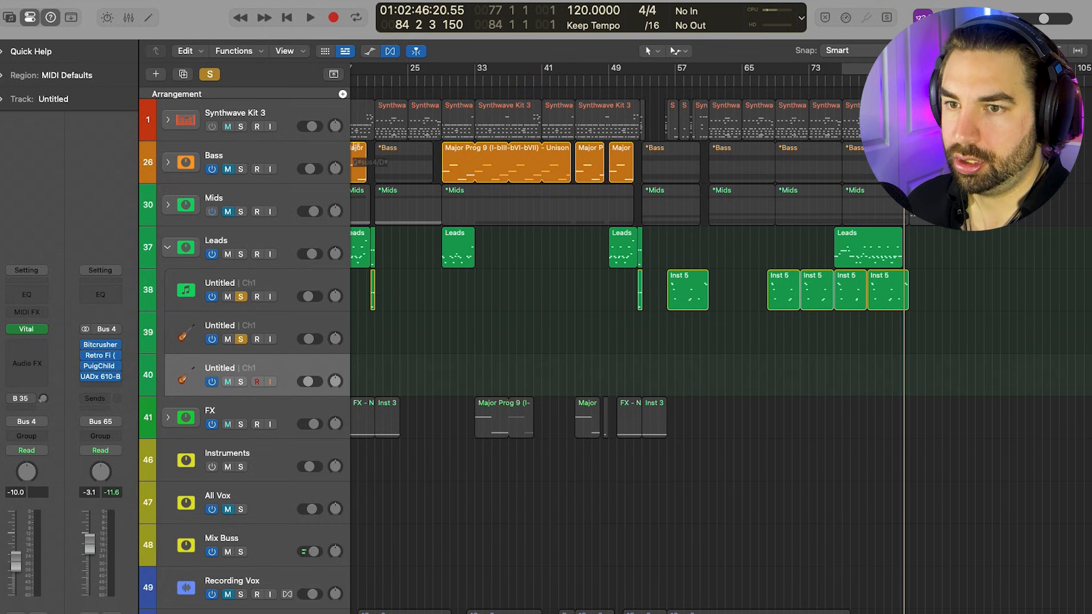
left_click(28, 329)
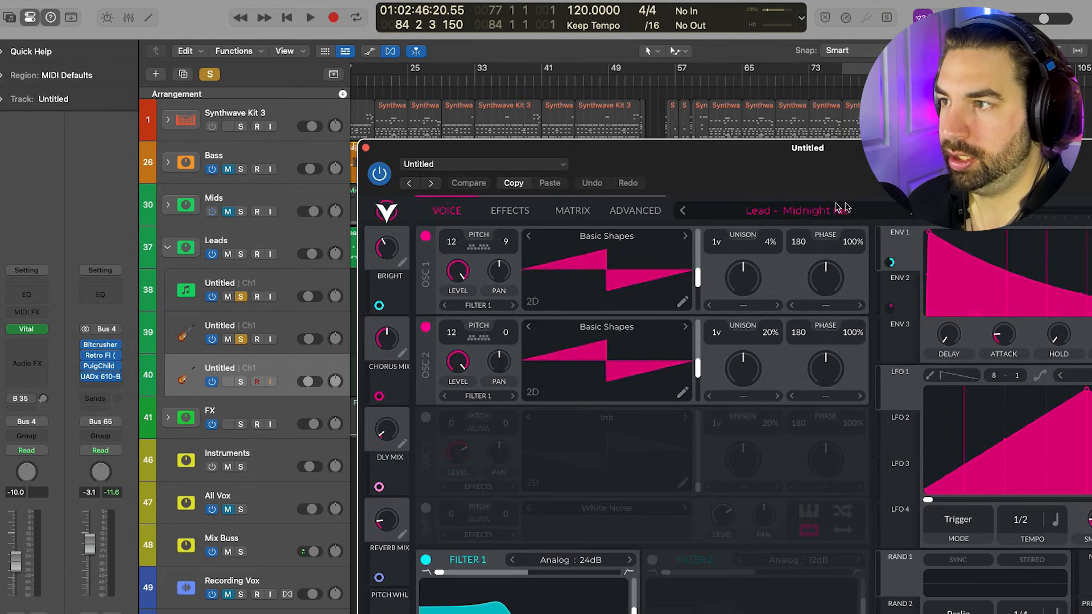
left_click(365, 147)
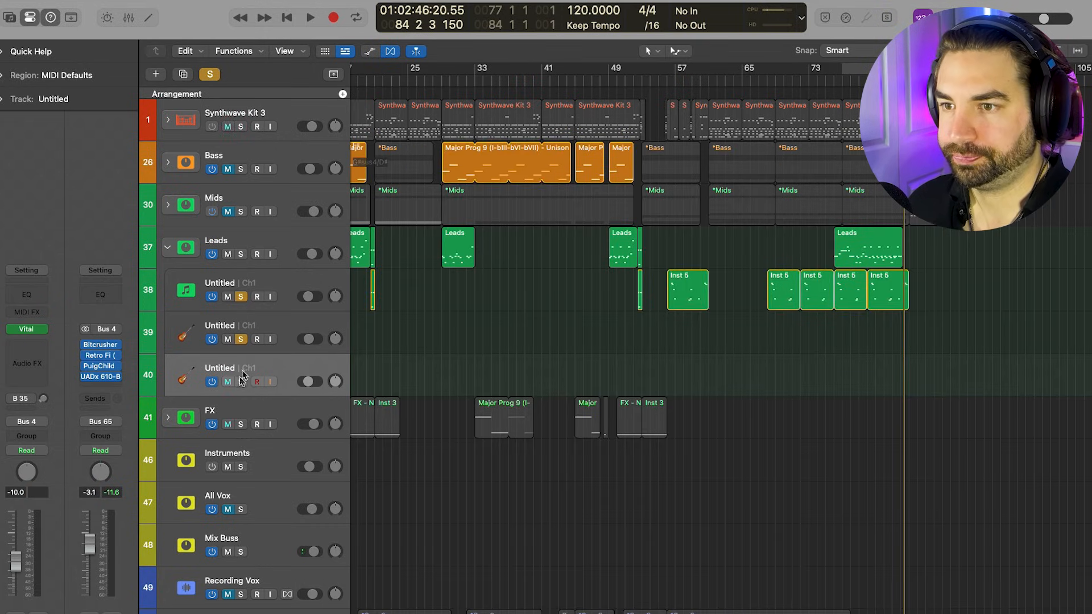
Leave only the third lead track soloed, play from bar 77 with the cycle on, and select that track
left_click(242, 328)
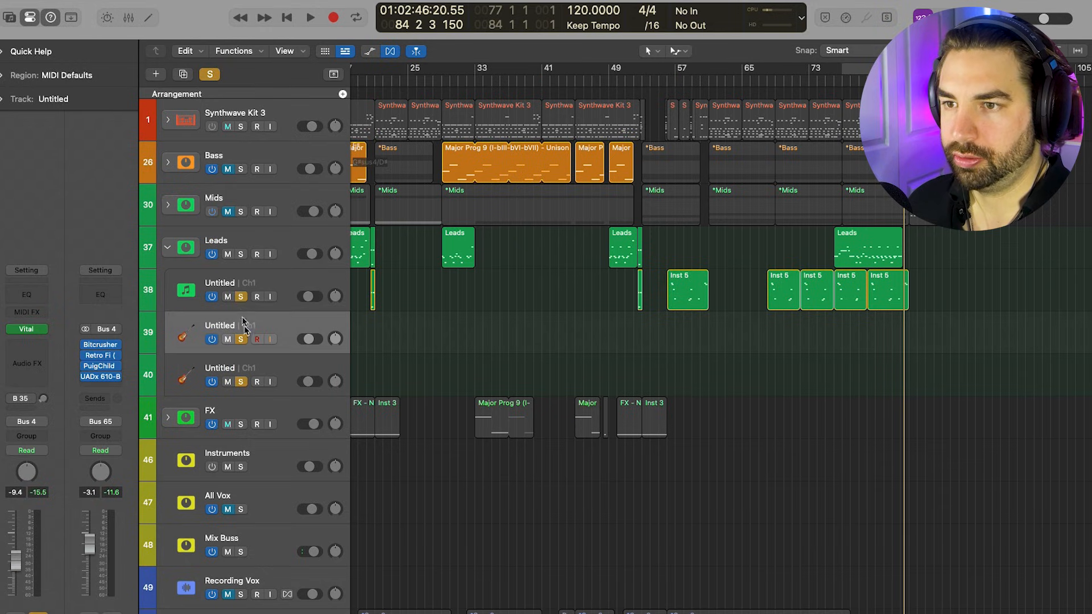
left_click(241, 297)
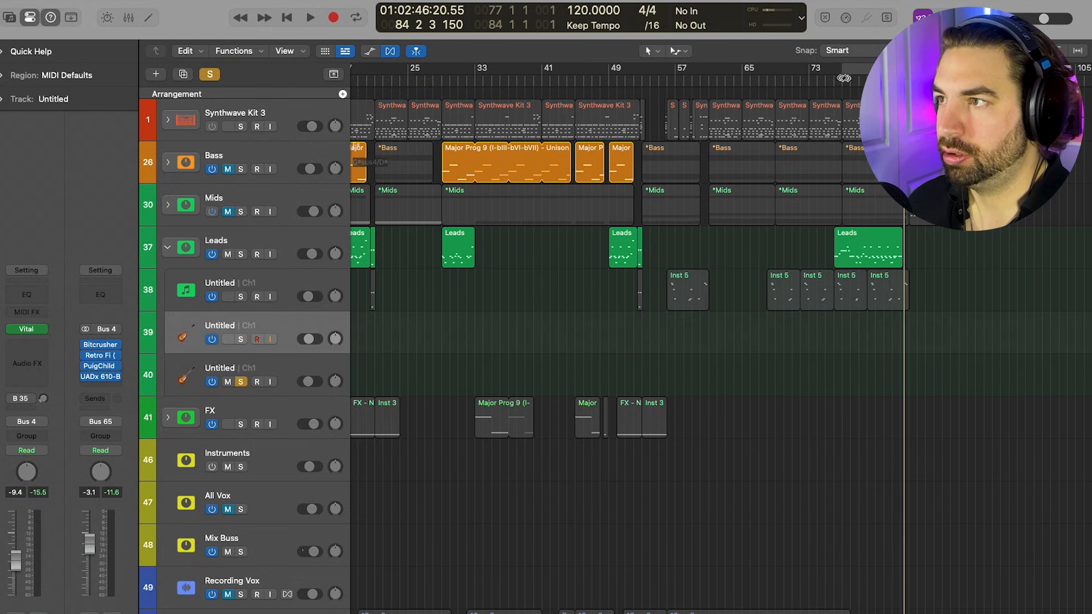
left_click(843, 79)
key("space")
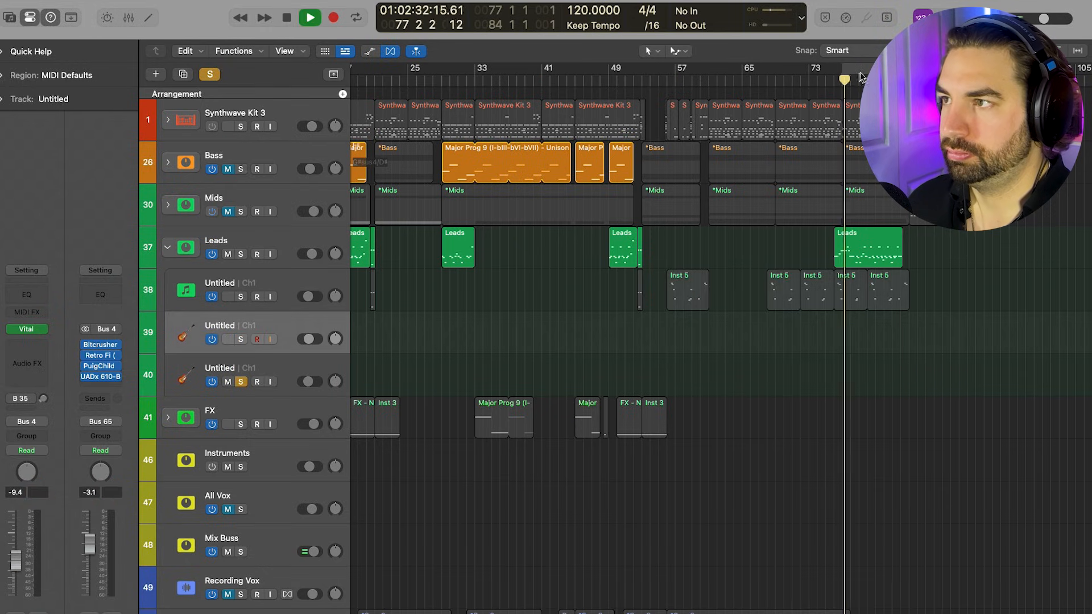
key("c")
left_click(307, 366)
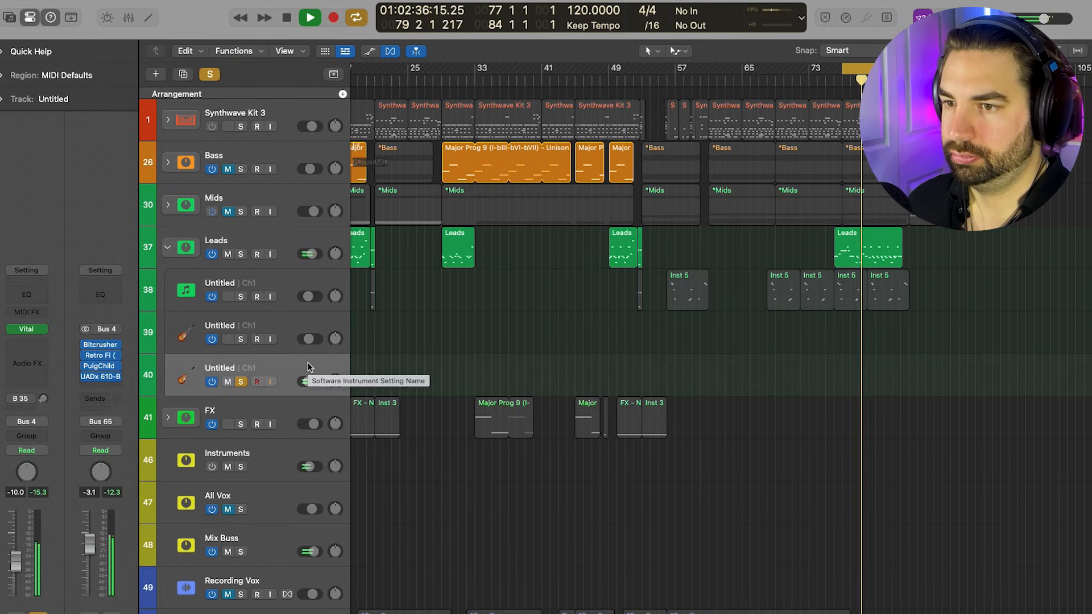
Solo the second and first lead tracks together with the third to hear all three leads during playback
left_click_drag(307, 382, 308, 383)
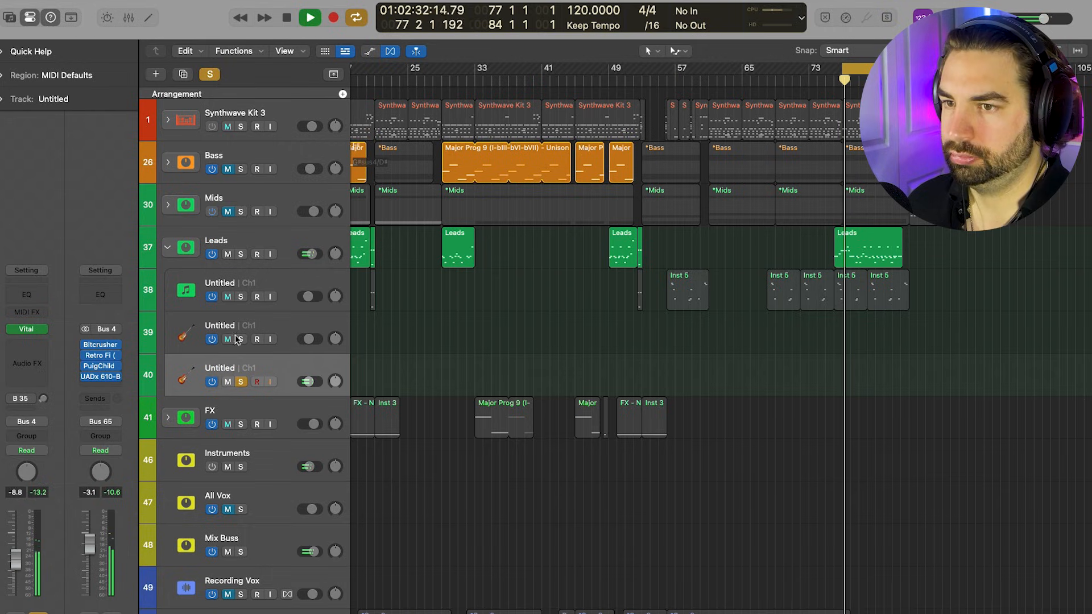
left_click(272, 318)
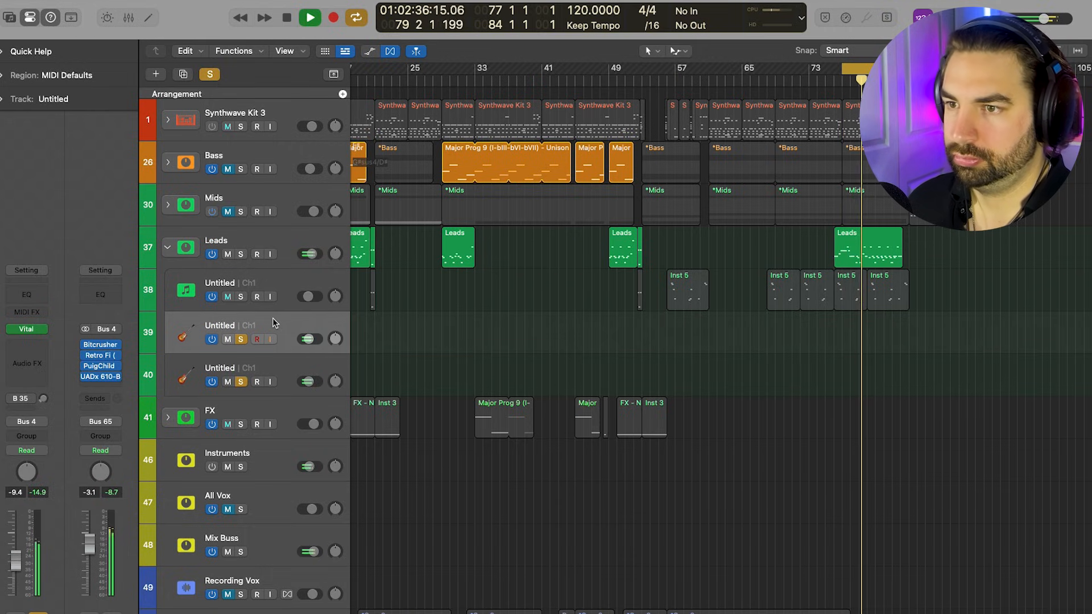
left_click(240, 296)
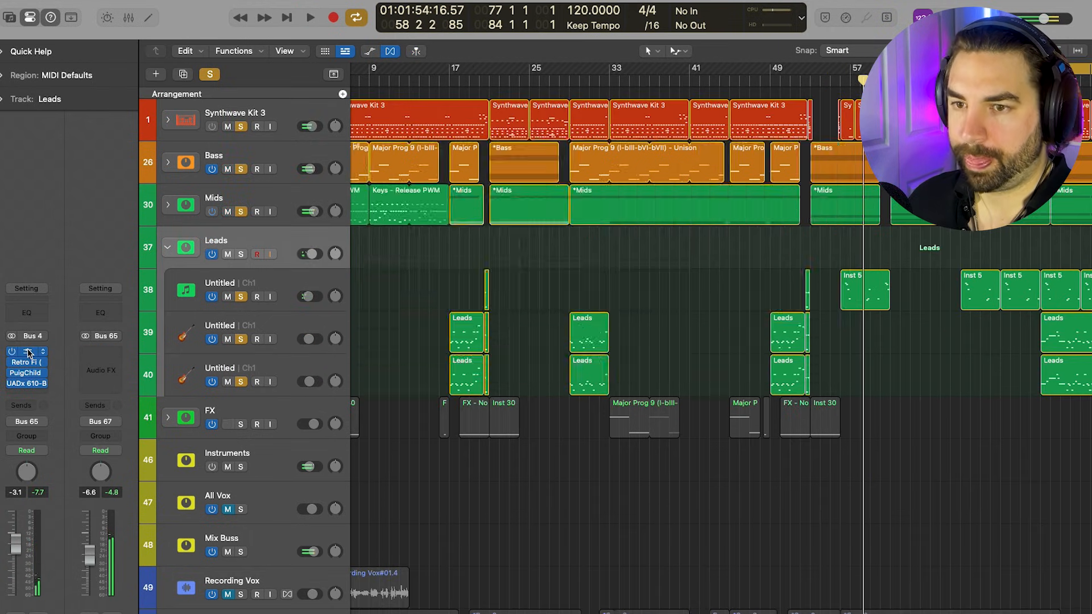
View the Bitcrusher, Retro Fi and PuigChild 670 settings on the Leads stack, then close all three
left_click(26, 352)
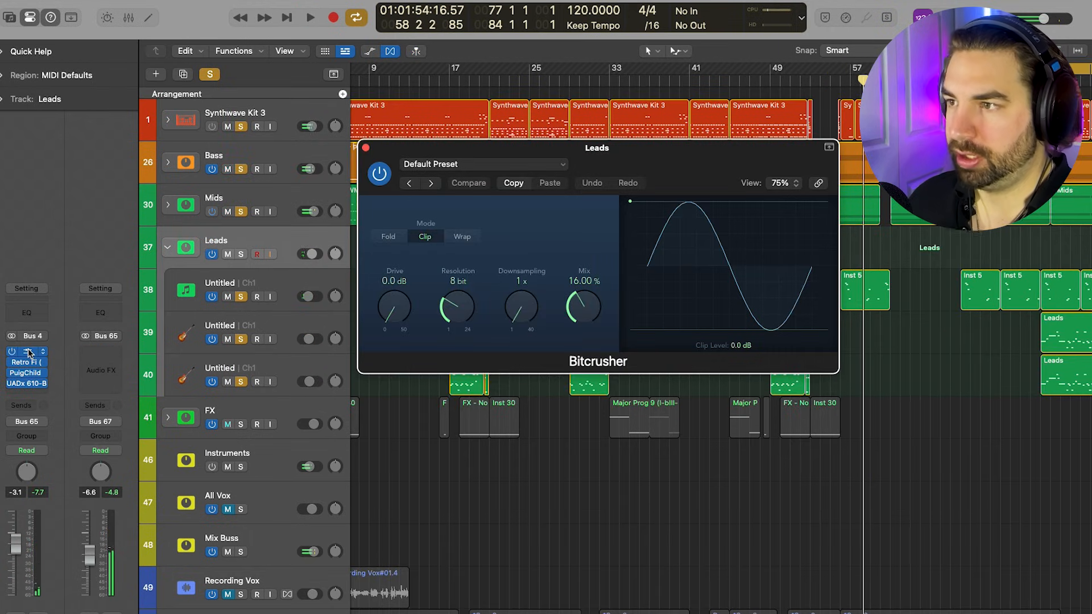
left_click(24, 363)
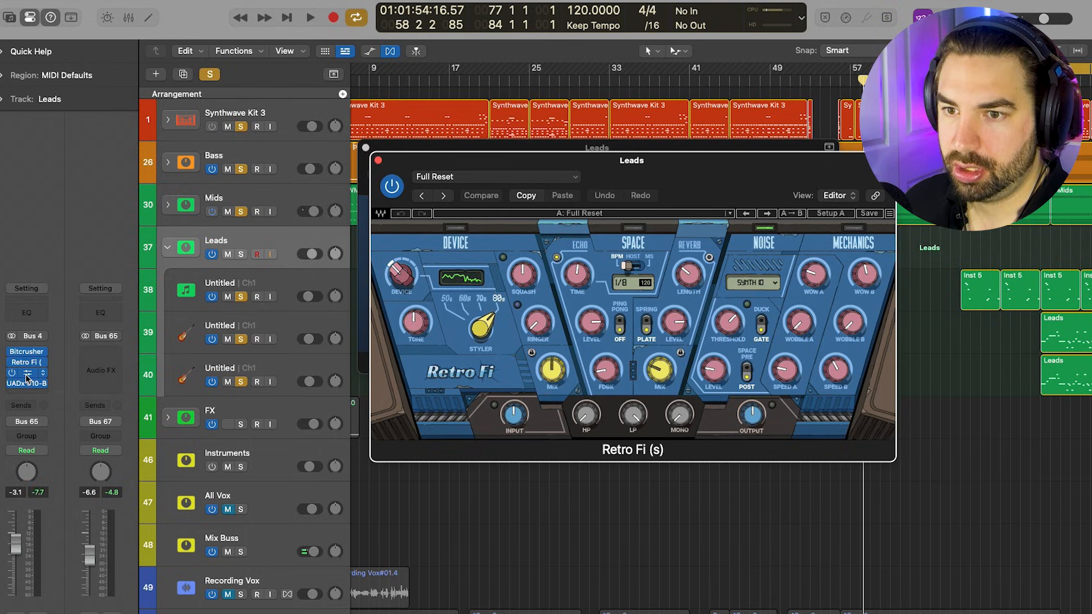
left_click(26, 374)
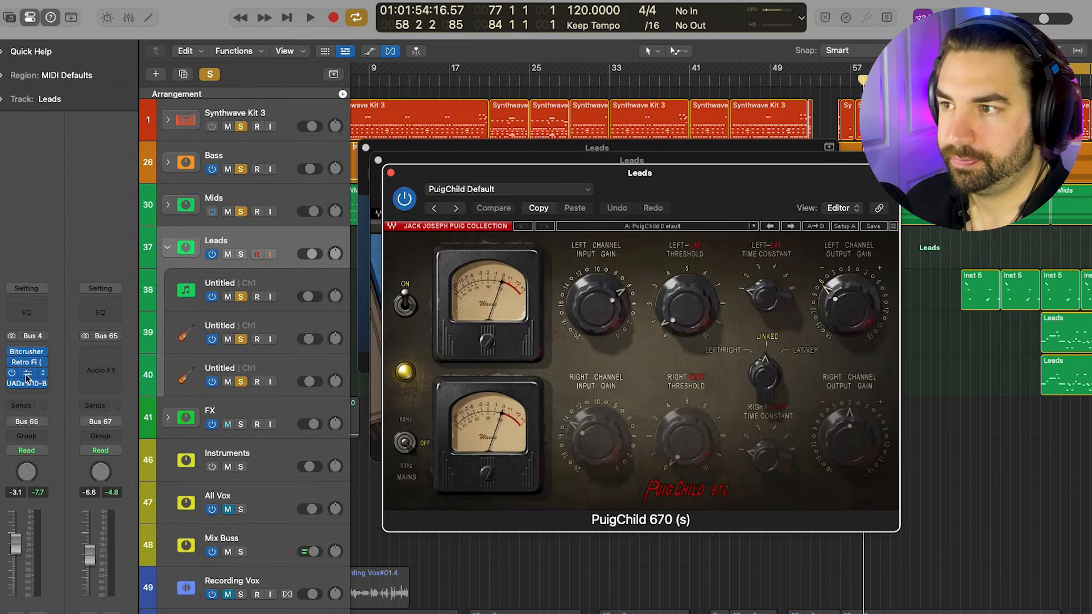
left_click(390, 173)
left_click(378, 160)
left_click(366, 147)
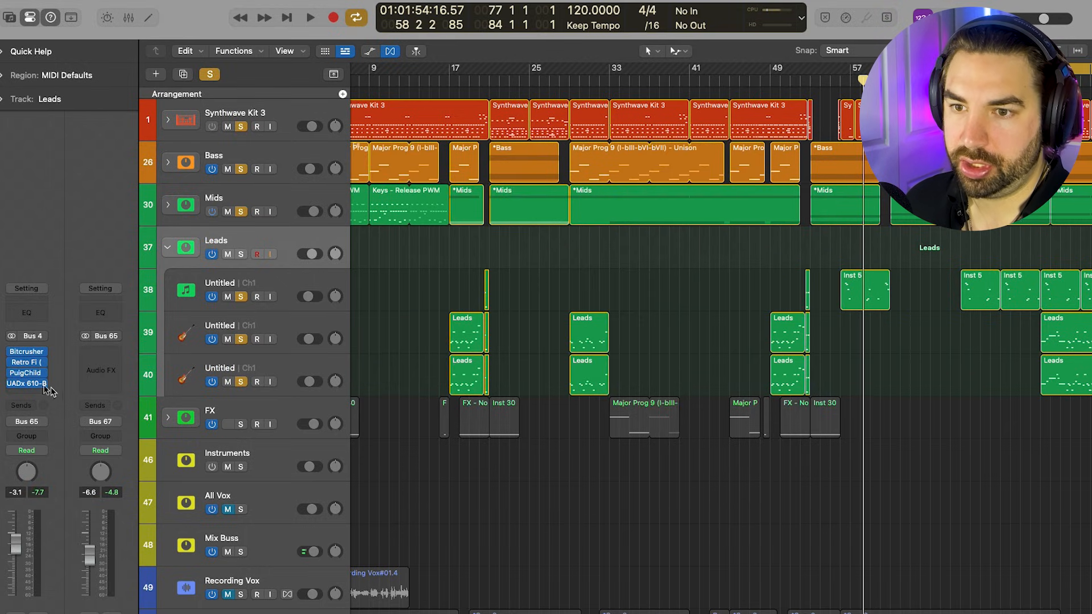
View the Leads stack's UADx 610-B Preamp and EQ settings, start cycled playback from bar 77, and close the plug-in
left_click(21, 386)
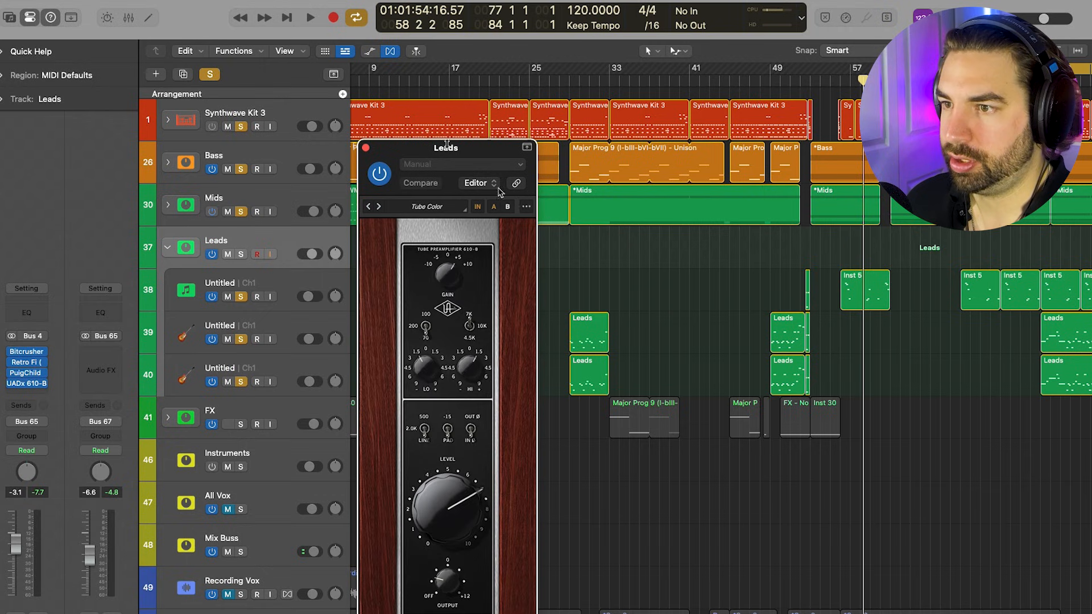
left_click_drag(445, 146, 452, 66)
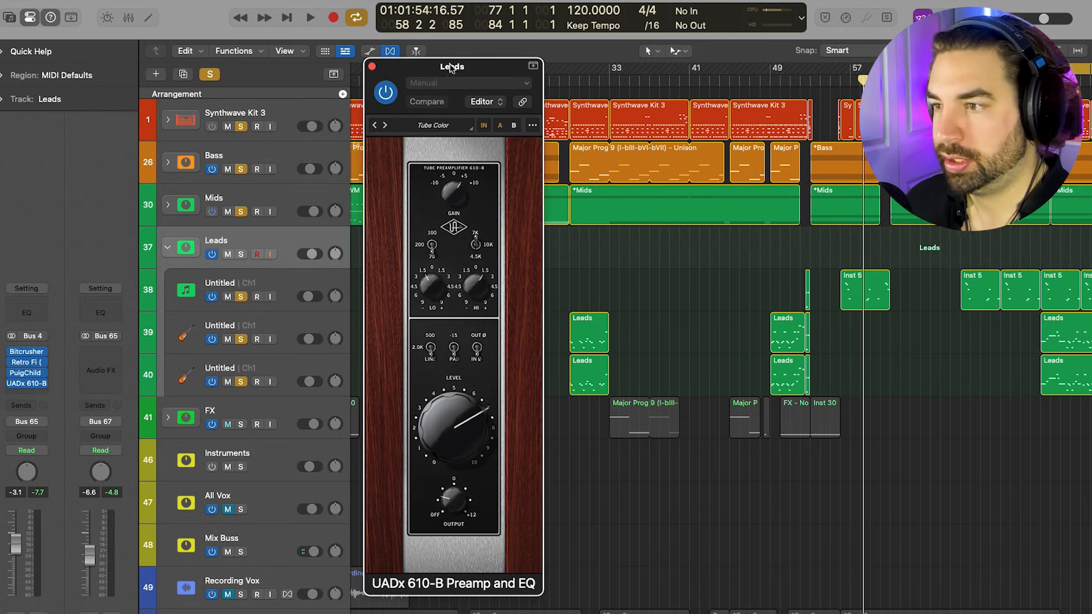
key("space")
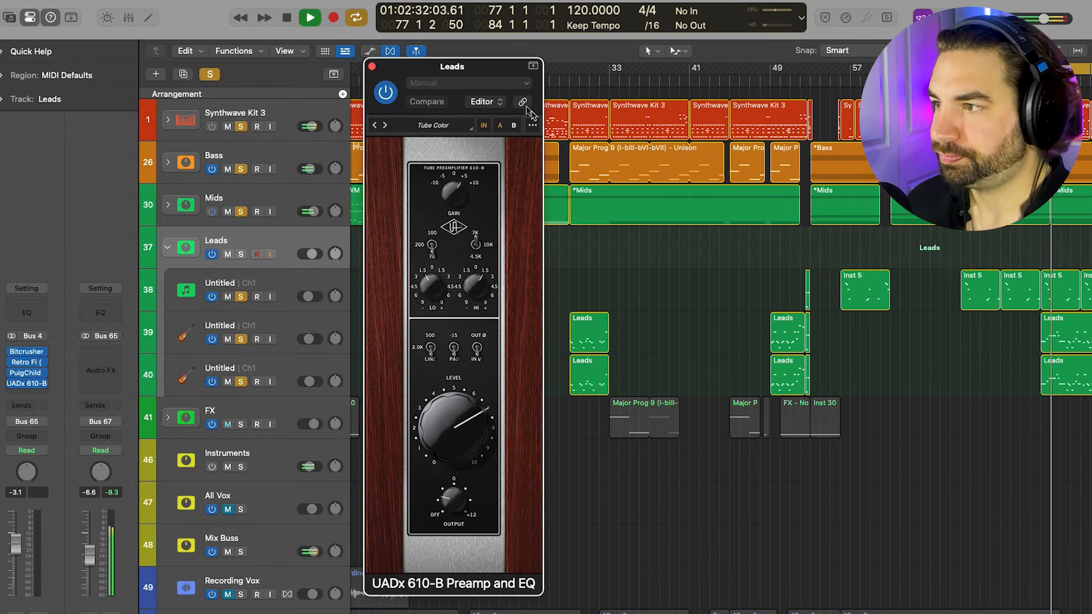
left_click(372, 67)
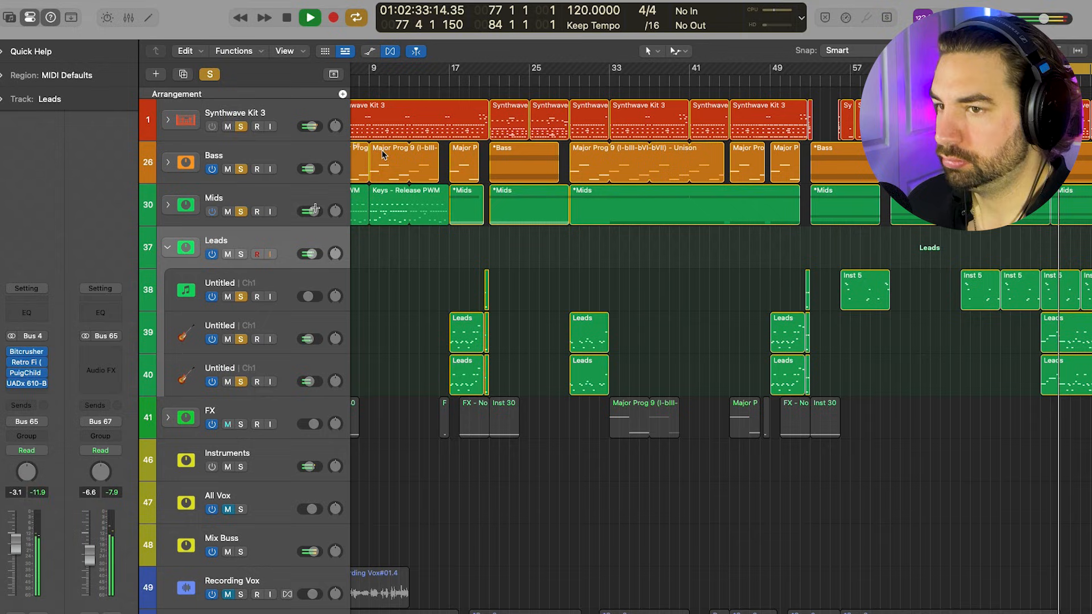
Collapse the Leads stack, expand the FX stack, and place the playhead at bar 2
left_click(167, 247)
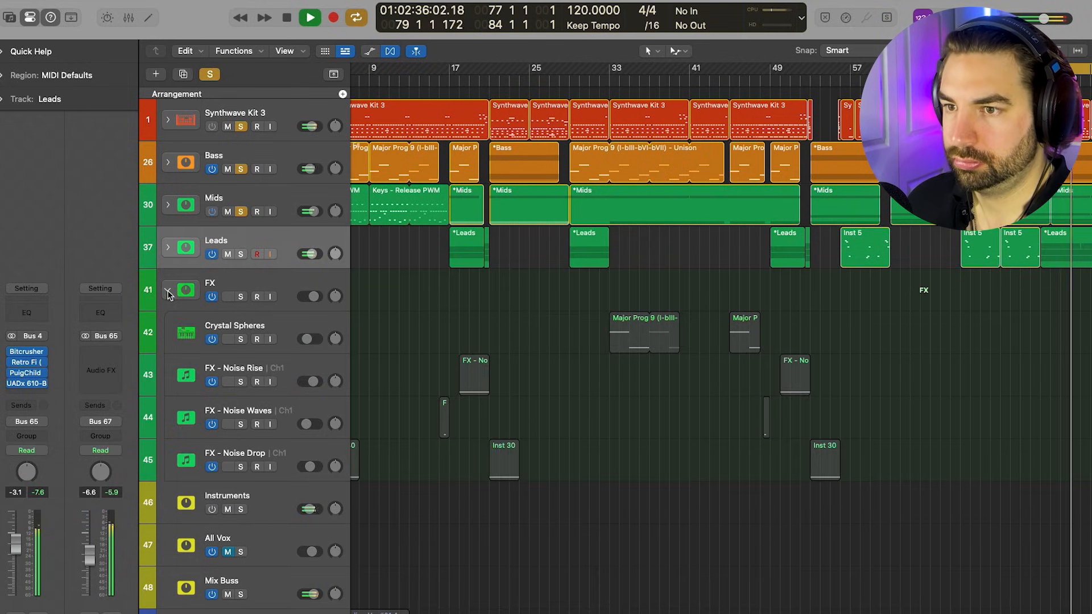
left_click(167, 289)
scroll(651, 222, "left", 3)
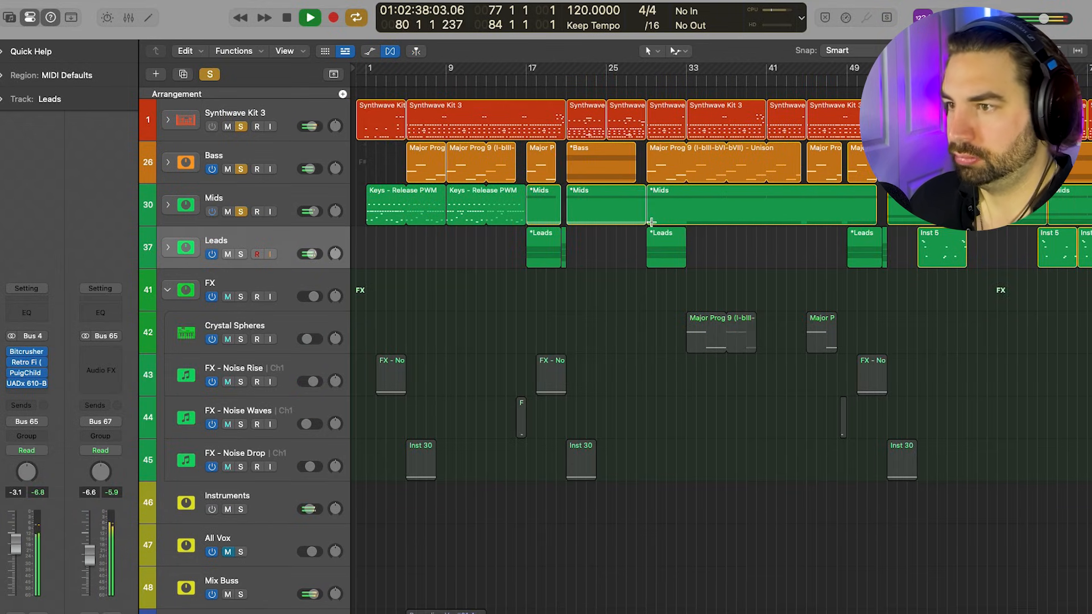
left_click(374, 81)
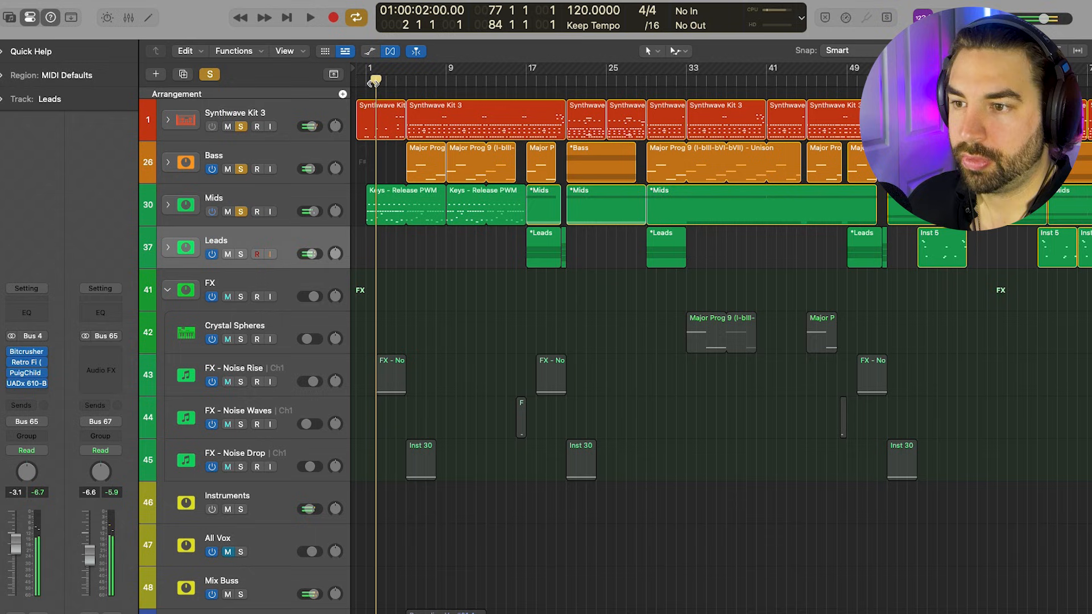
Solo only the FX - Noise Rise track, play from bar 2 with the cycle off, and add FX - Noise Drop to the solo
left_click(251, 373)
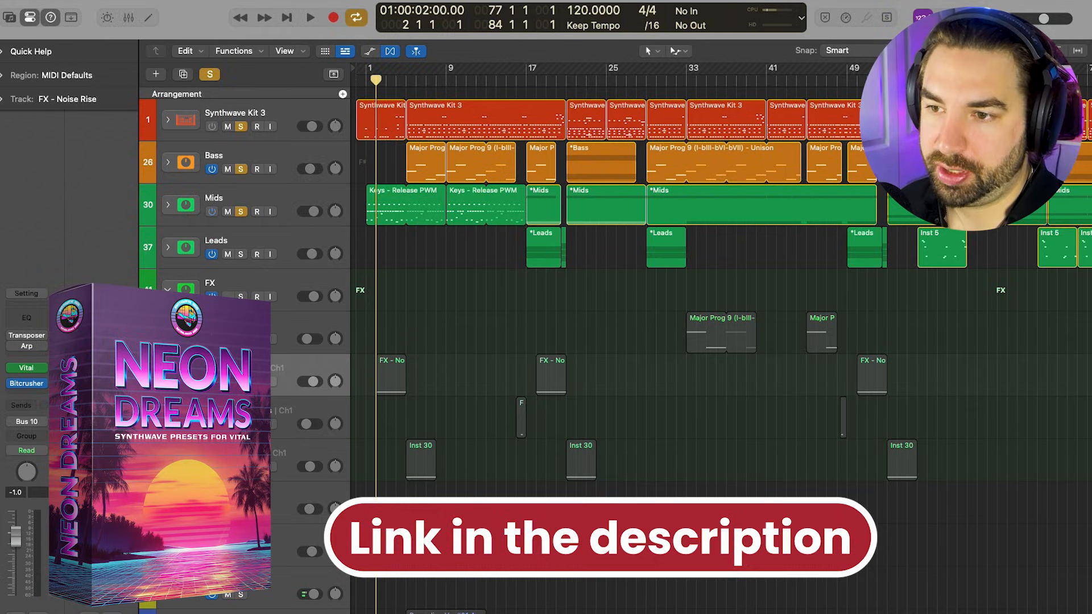
left_click(240, 382)
left_click(240, 382, "alt")
key("space")
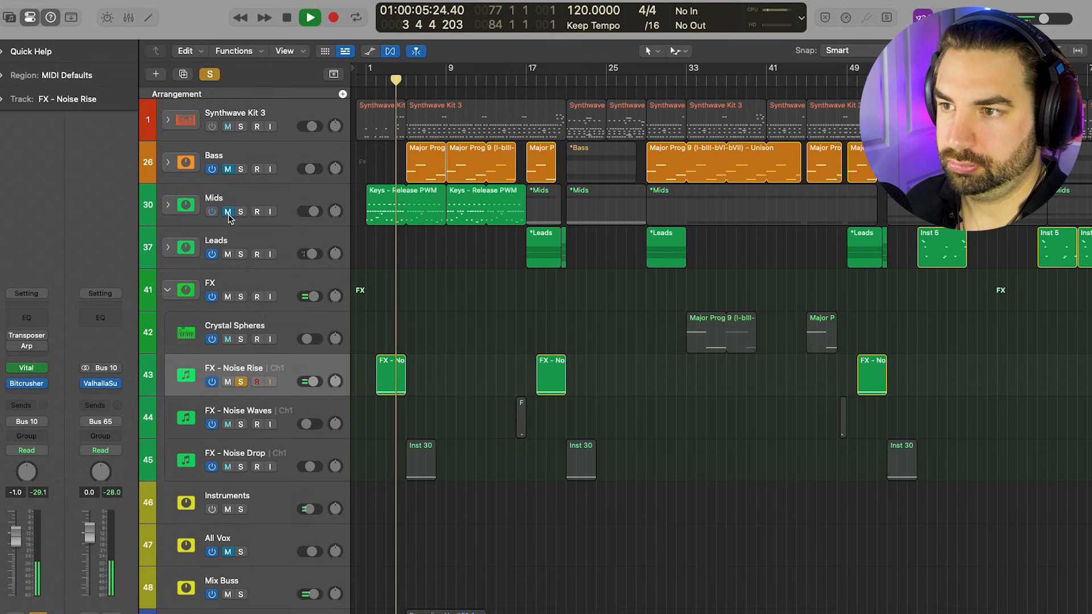
left_click(240, 467)
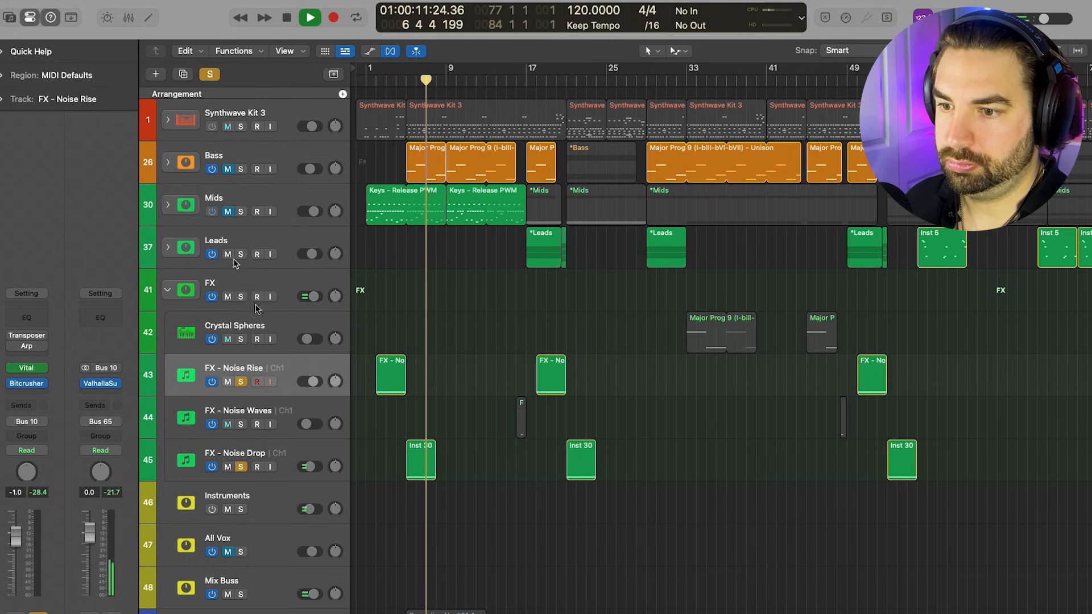
Expand the Mids stack and select the Keys - Release PWM track
scroll(420, 464, "down", 2)
scroll(421, 464, "down", 2)
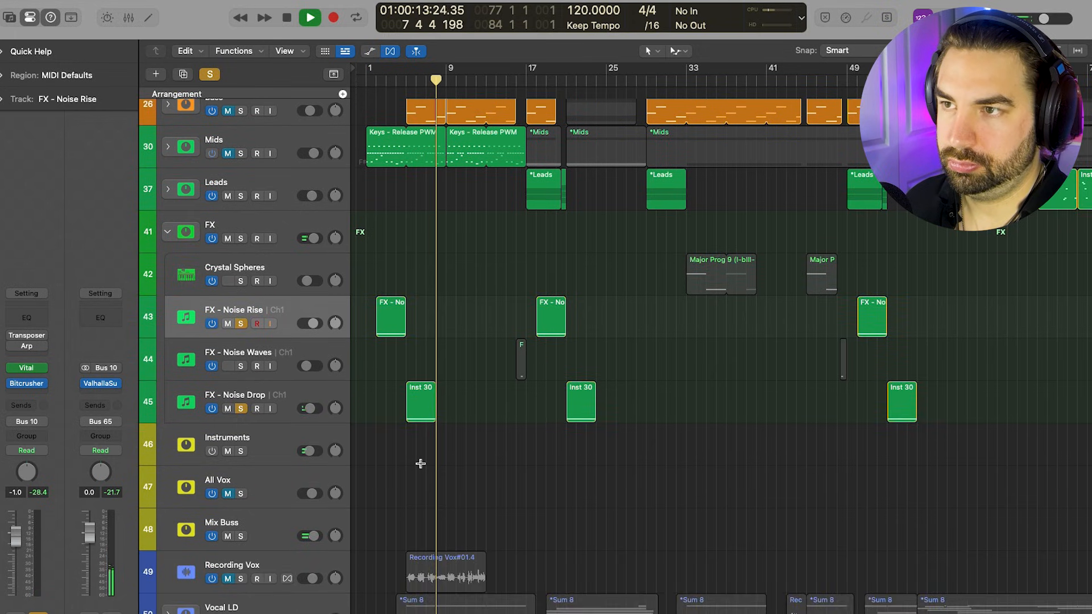
scroll(419, 463, "up", 4)
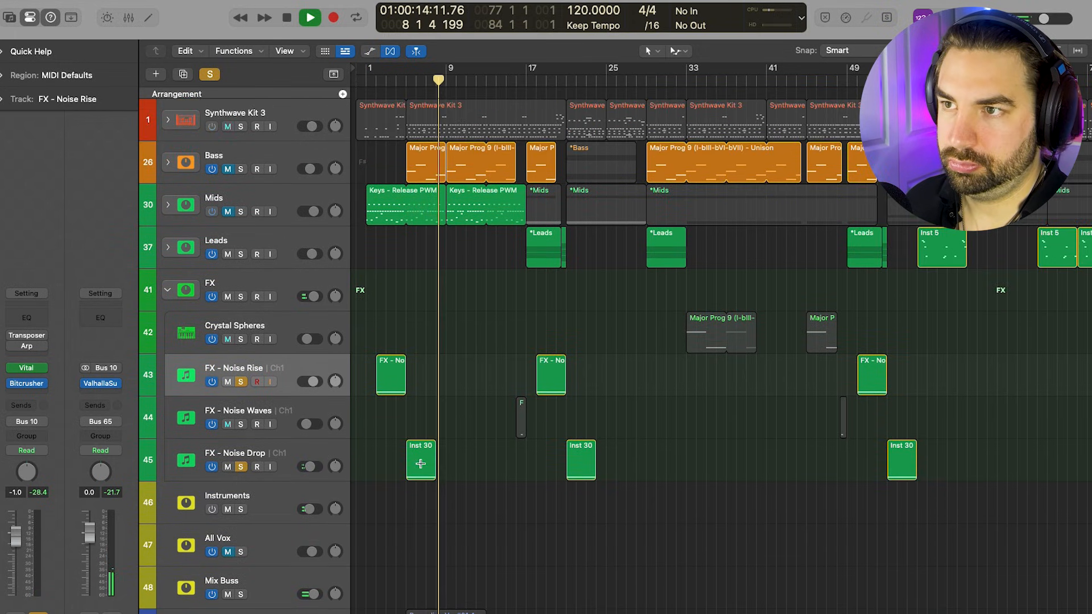
left_click(167, 204)
left_click(301, 287)
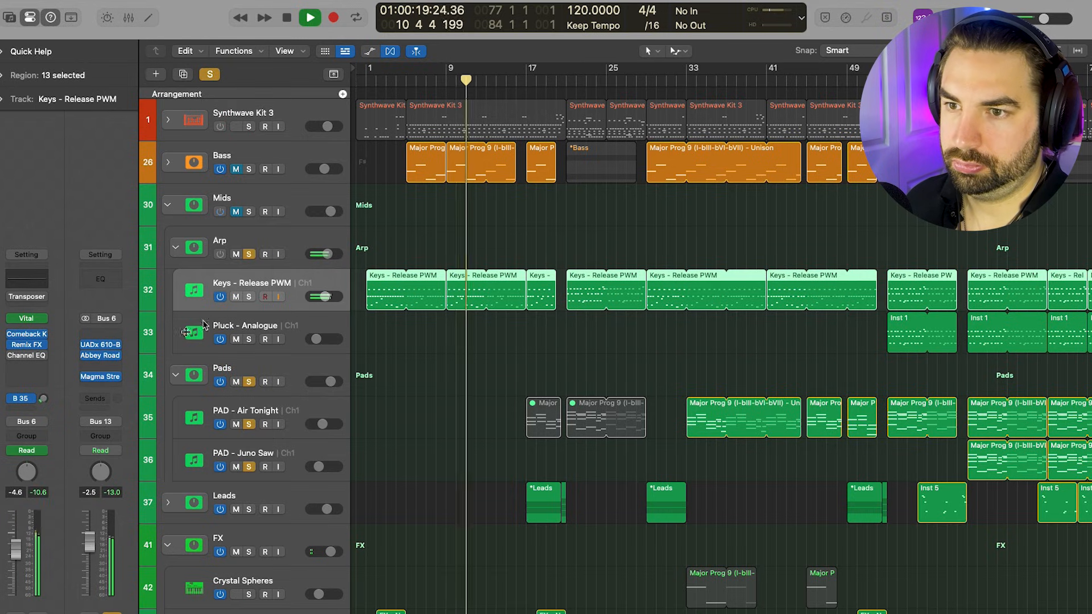
Show the Bus 35 channel fed by the Keys - Release PWM send and view its TAL Reverb 4 settings, then close them
left_click(22, 399)
left_click(87, 365)
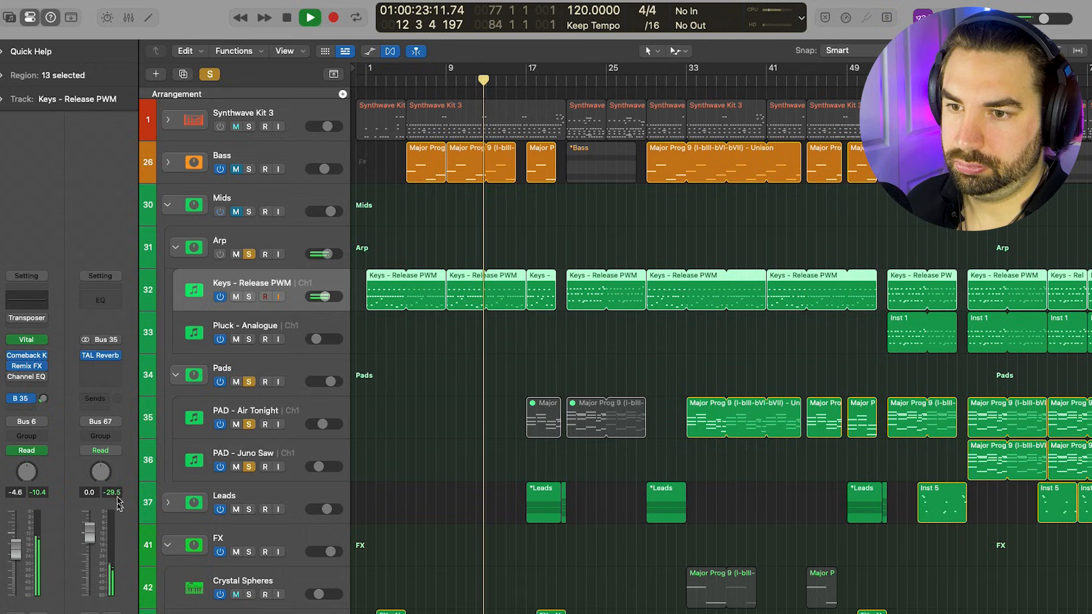
left_click(116, 421)
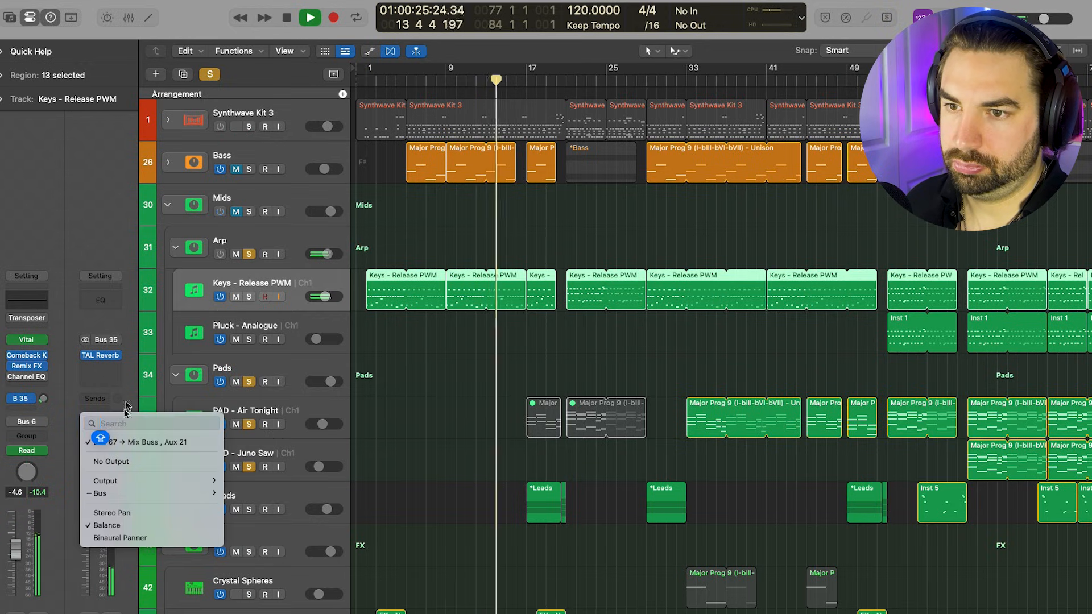
left_click(130, 393)
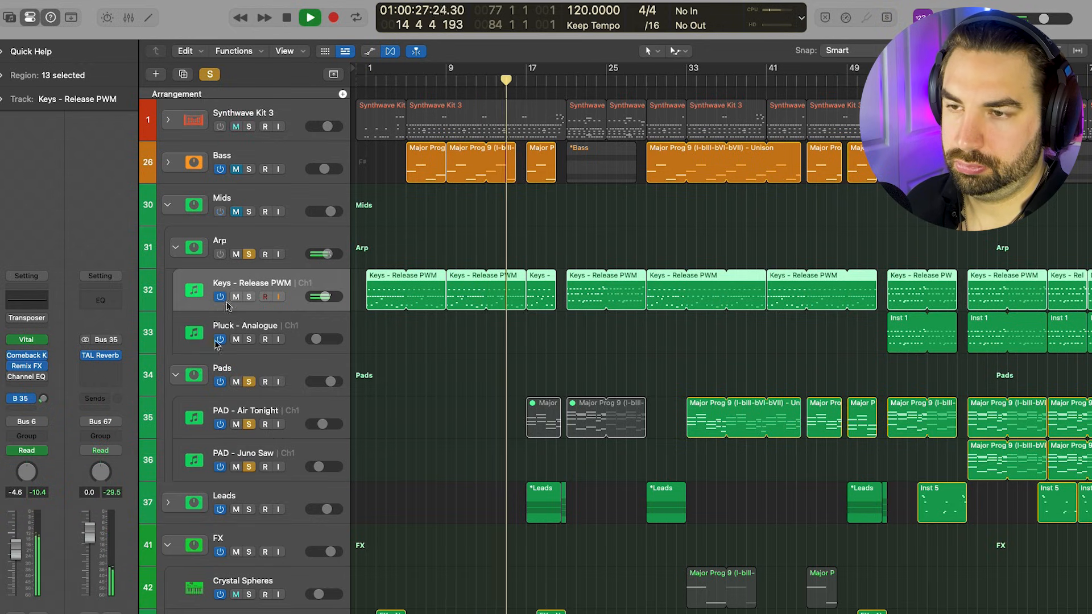
scroll(419, 287, "down", 2)
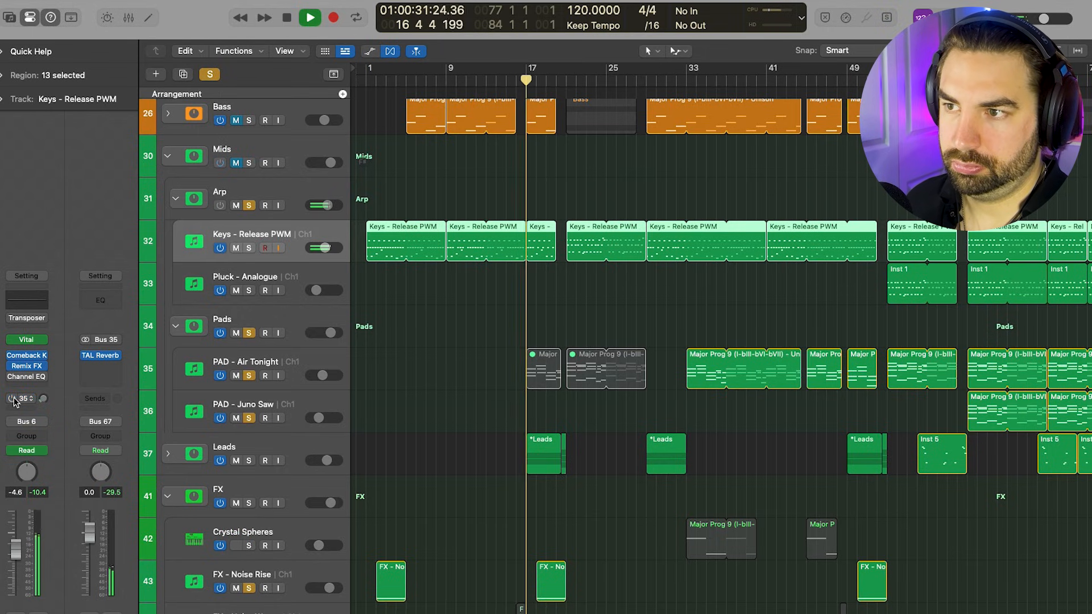
left_click(101, 356)
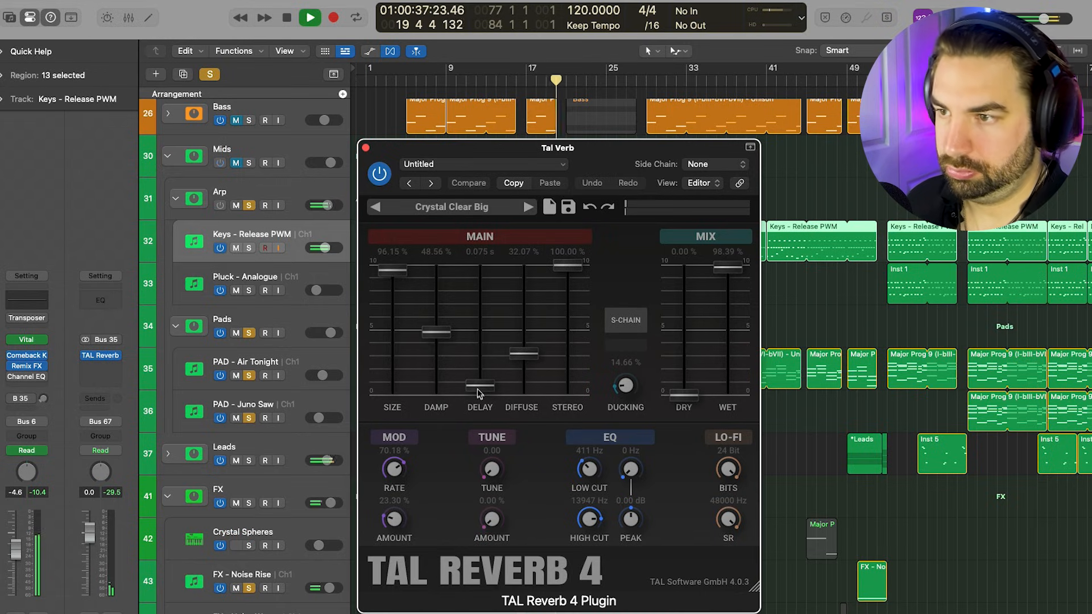
left_click(366, 149)
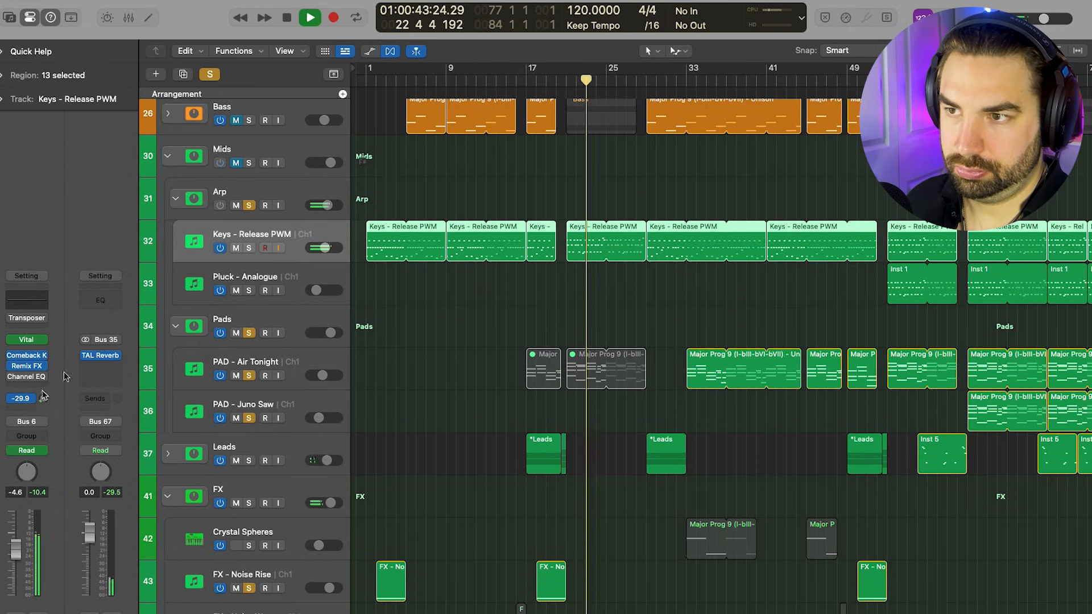
Solo Keys - Release PWM with the Mids stack unmuted, and add FX - Noise Waves to the solo
left_click(249, 248)
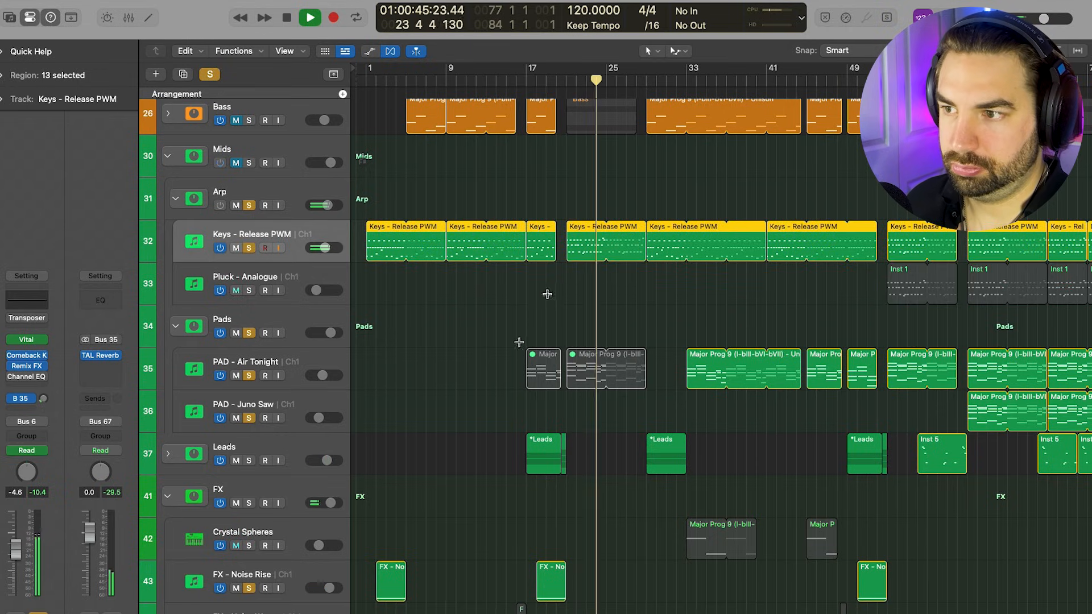
left_click(236, 164)
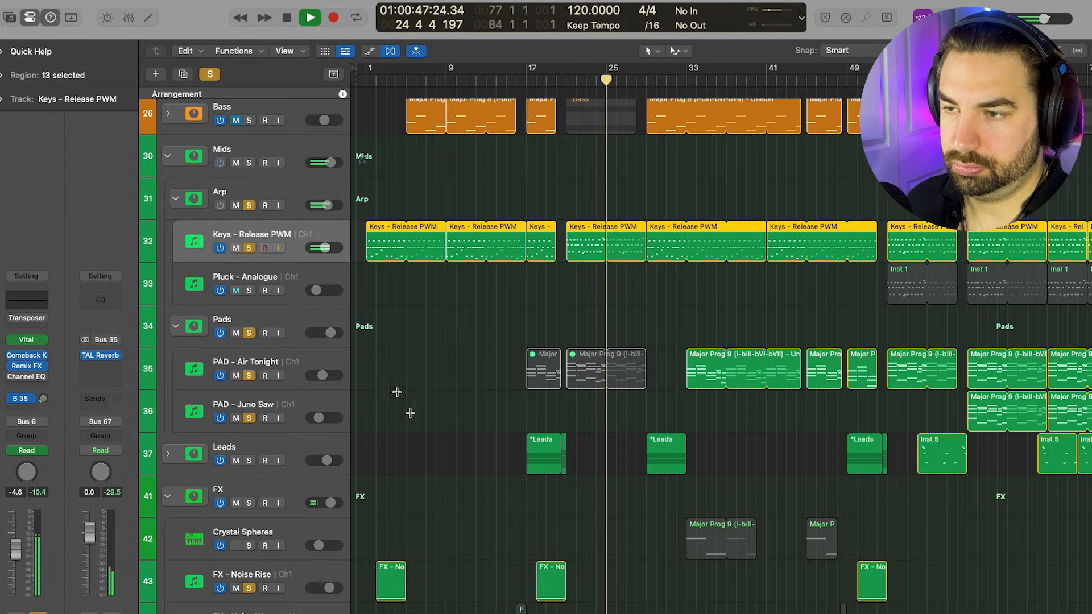
scroll(412, 418, "down", 5)
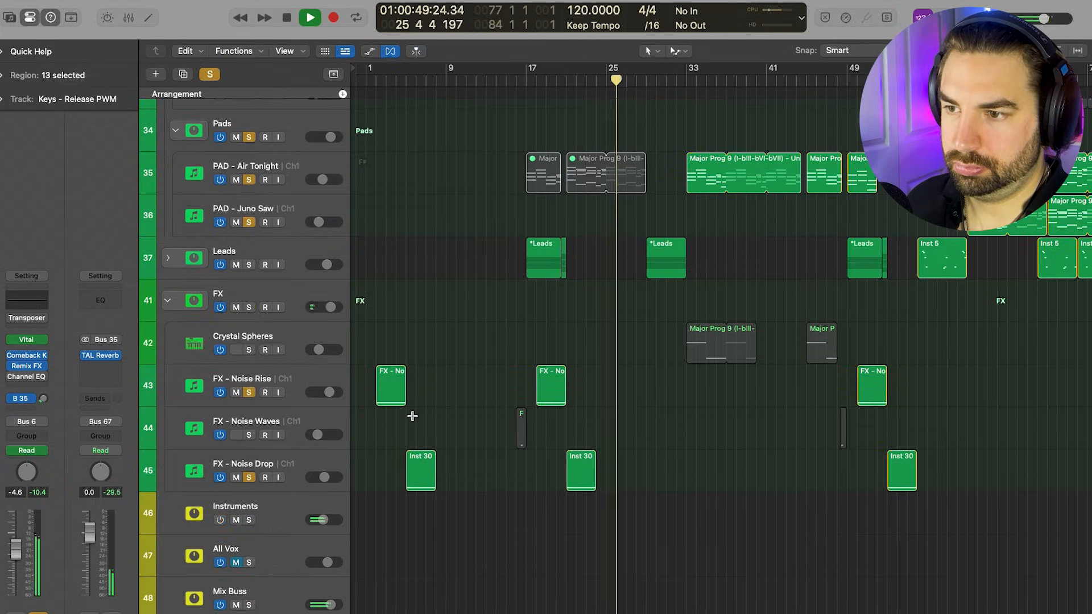
Restart playback from bar 15 and raise the FX - Noise Waves volume slightly
key("space")
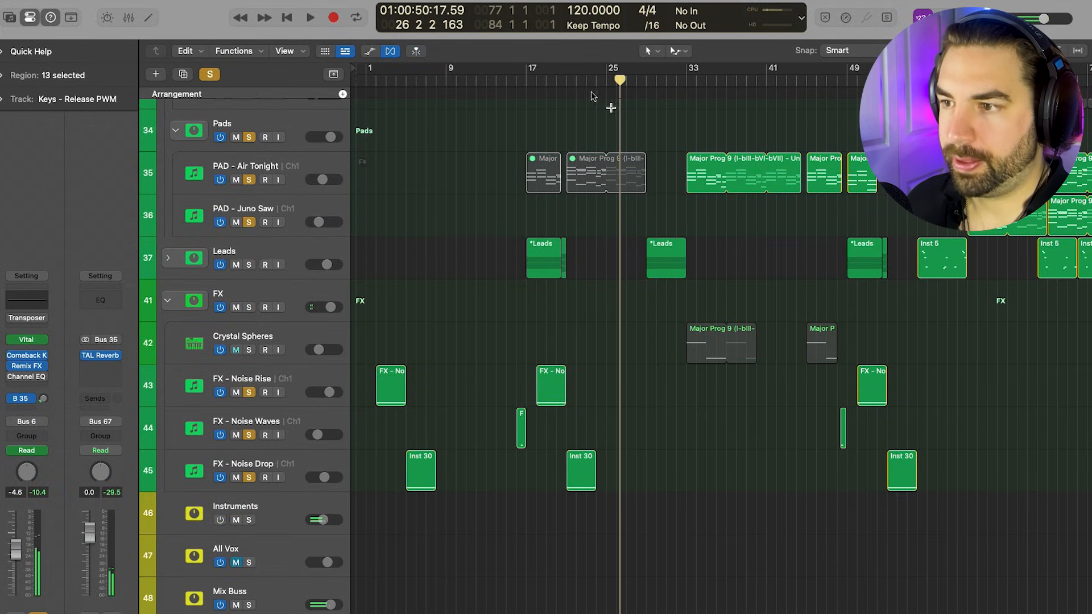
left_click_drag(503, 83, 510, 81)
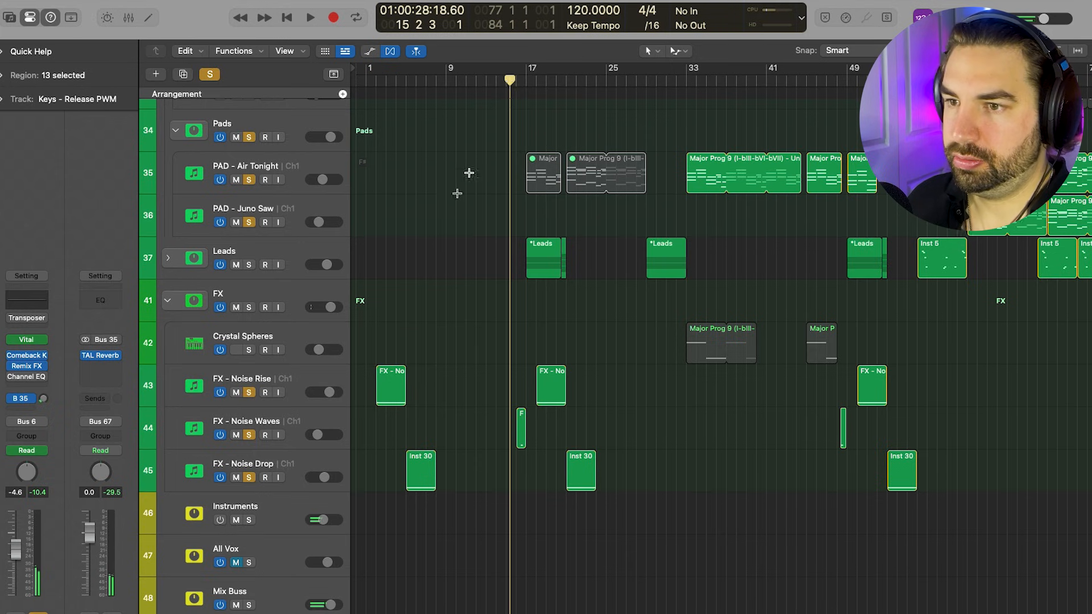
key("space")
scroll(469, 173, "up", 3)
left_click_drag(317, 573, 320, 573)
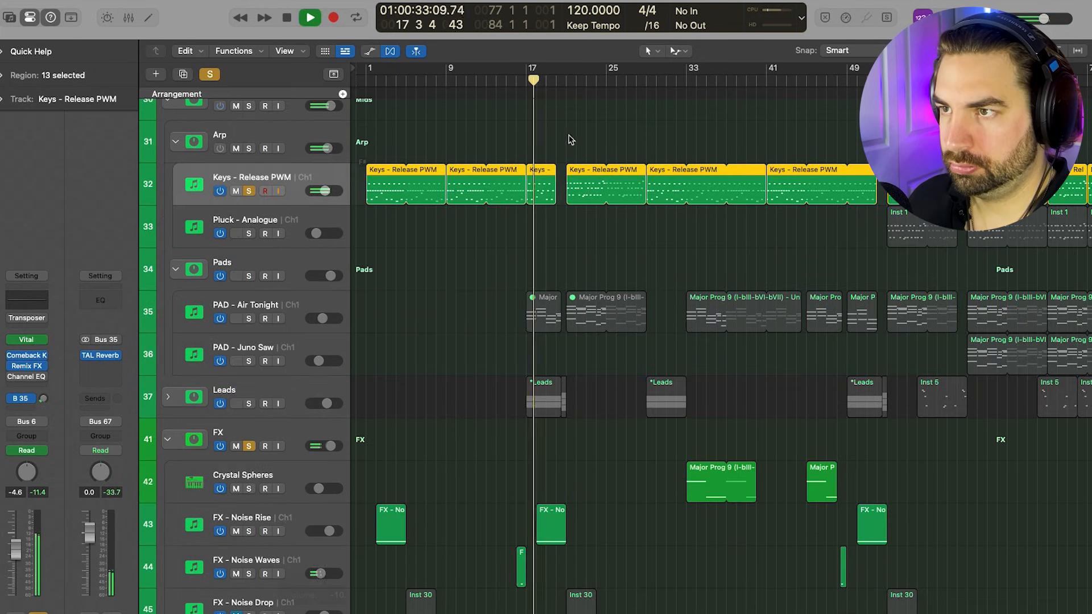